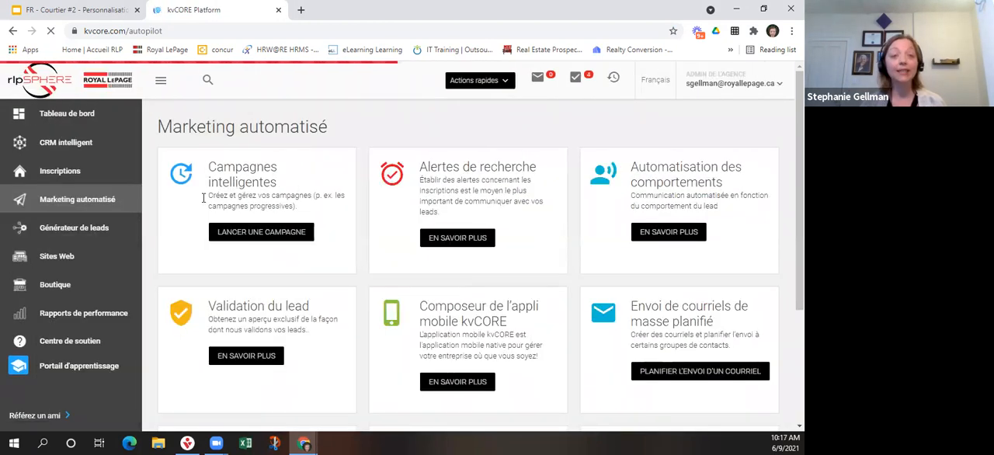
# Open the smart campaigns library and filter Ma bibliothèque by "RLPFR".
pyautogui.click(261, 233)
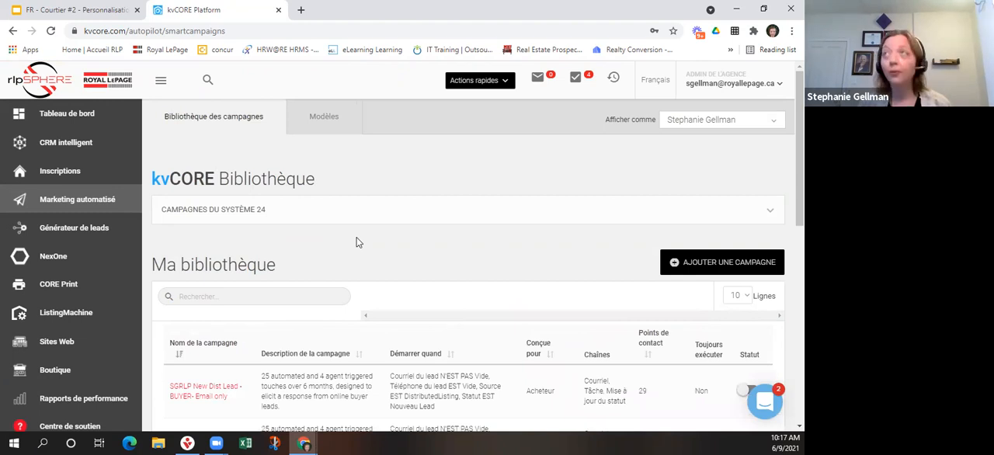
pyautogui.scroll(-2, 271, 233)
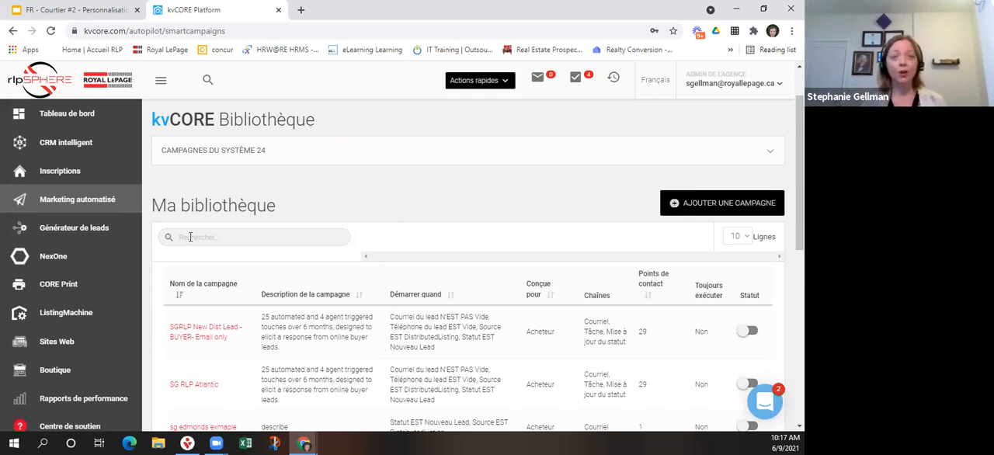
pyautogui.click(190, 237)
pyautogui.click(207, 282)
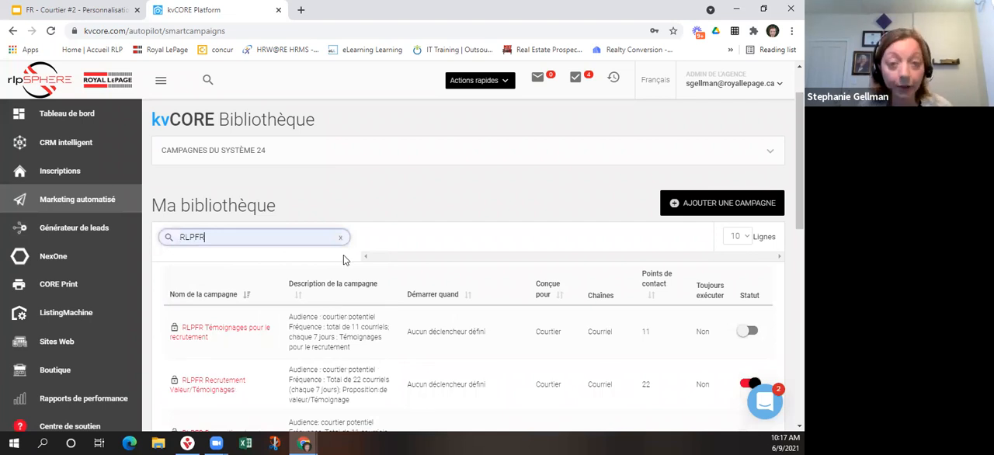
pyautogui.scroll(-1, 354, 249)
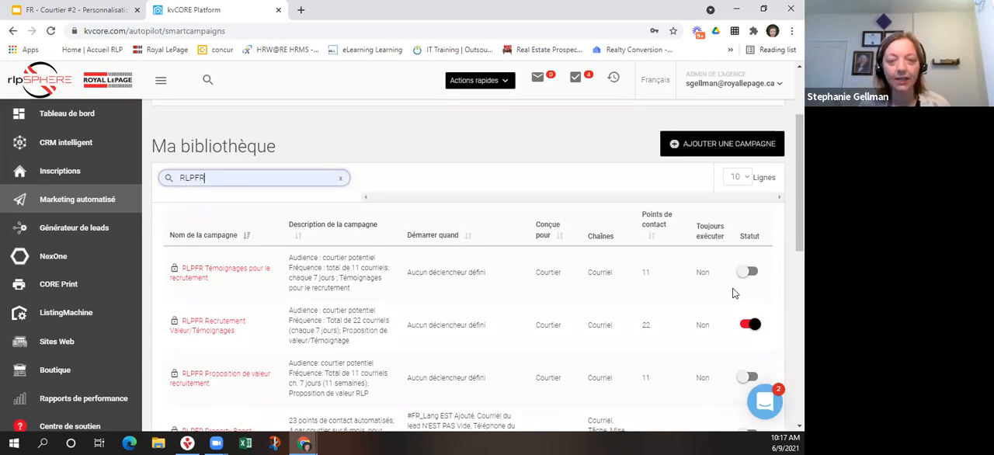
pyautogui.scroll(-1, 738, 287)
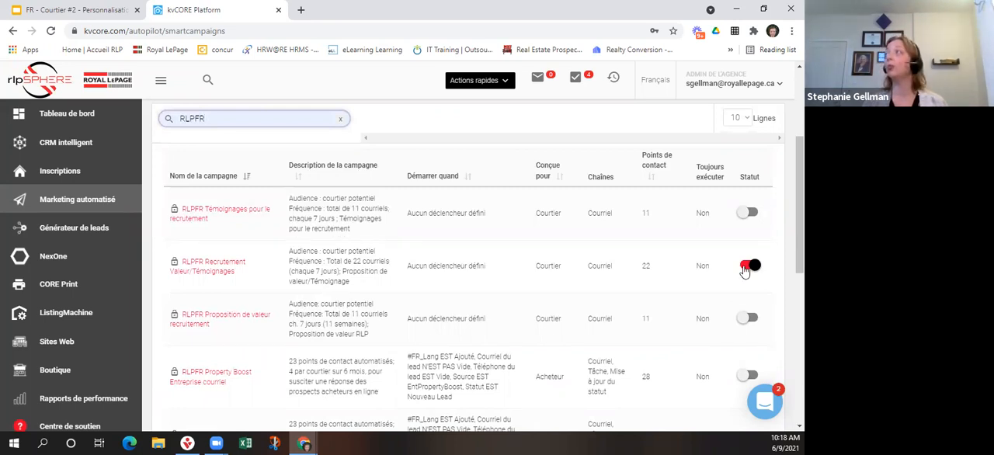
# Deactivate the RLPFR Recrutement Valeur/Témoignages campaign, confirming the cancellation of its future actions, and reactivate it.
pyautogui.click(743, 267)
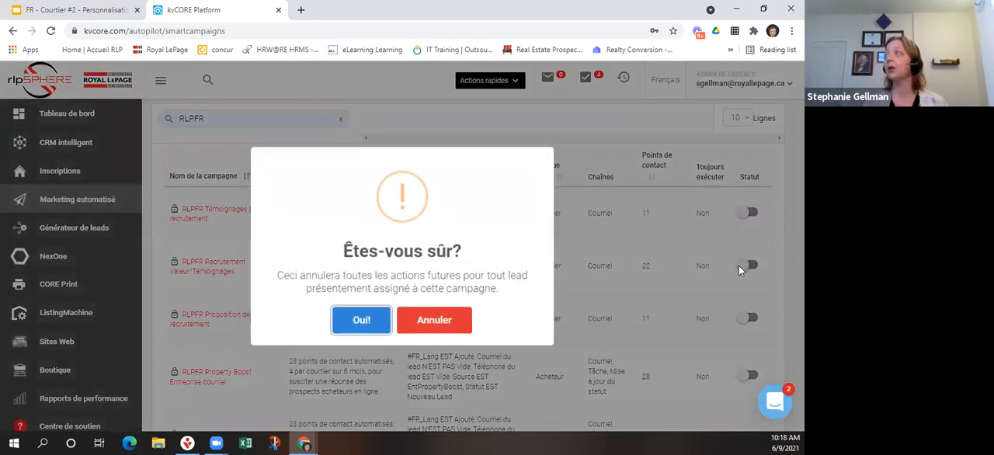
pyautogui.click(361, 321)
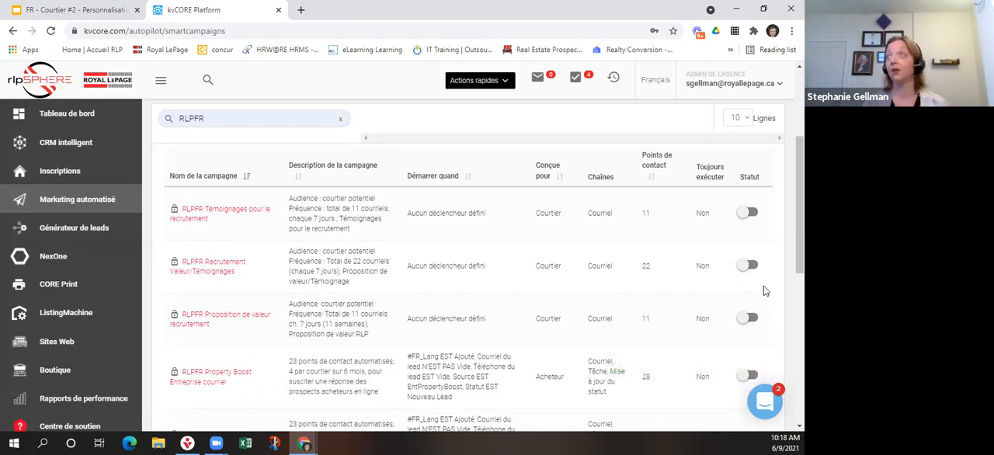
pyautogui.click(751, 268)
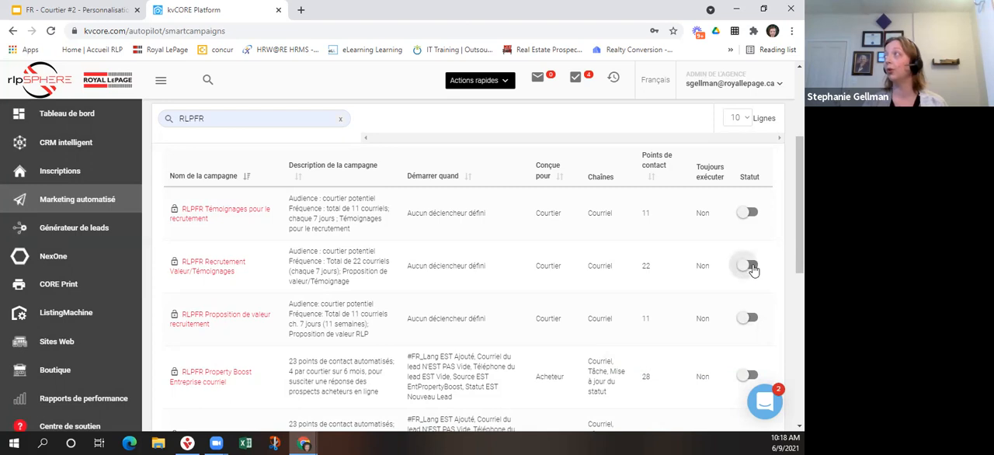
pyautogui.click(359, 321)
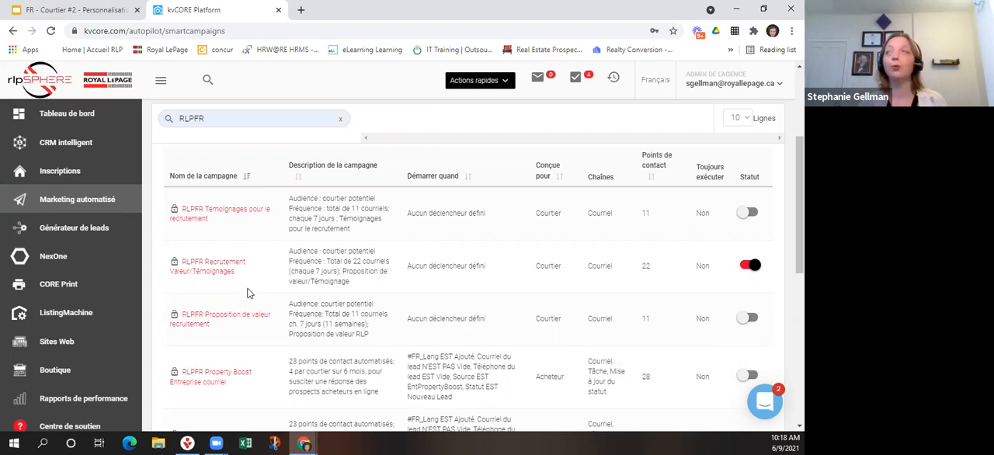
# Open the RLPFR Nouveau_désigné_courriel campaign in a new browser tab and switch to it.
pyautogui.scroll(-1, 271, 271)
pyautogui.scroll(-5, 279, 256)
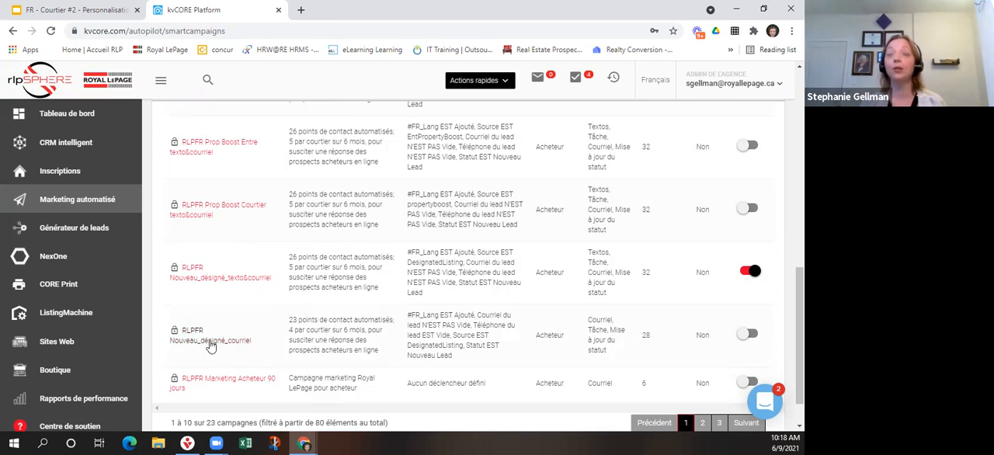
pyautogui.rightClick(209, 345)
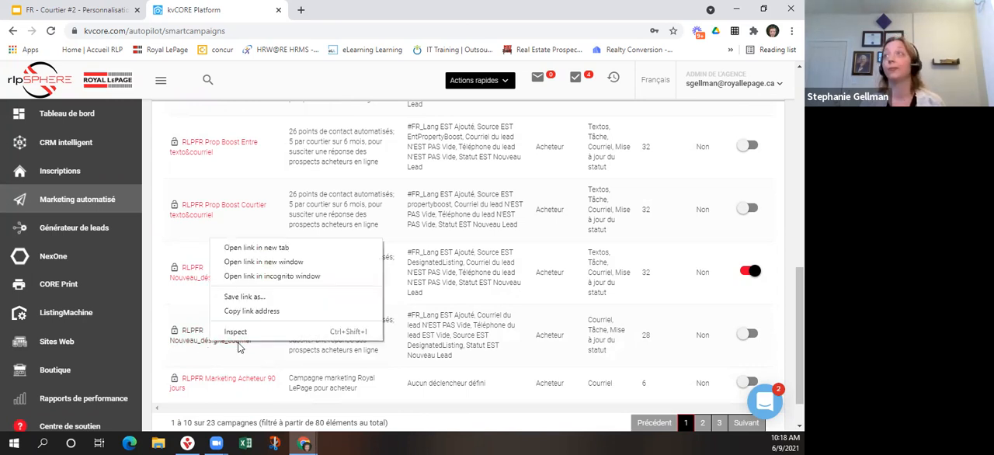
pyautogui.click(242, 247)
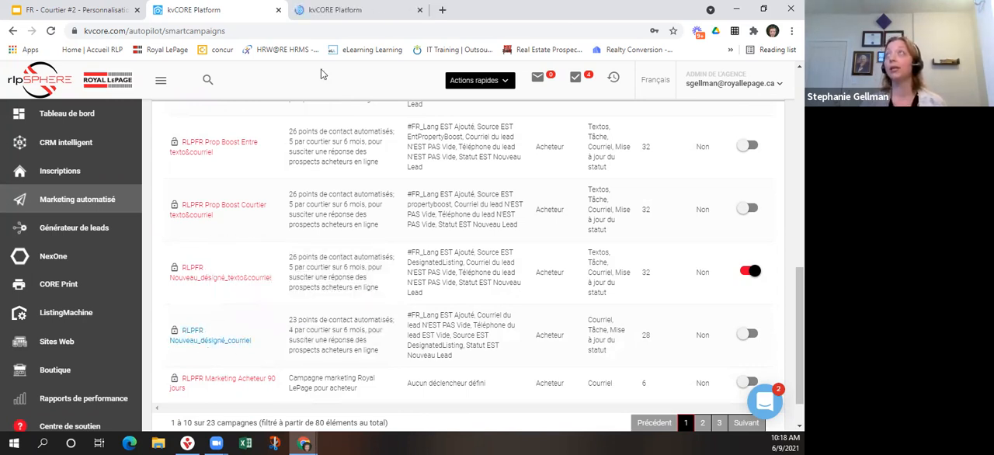
pyautogui.click(326, 10)
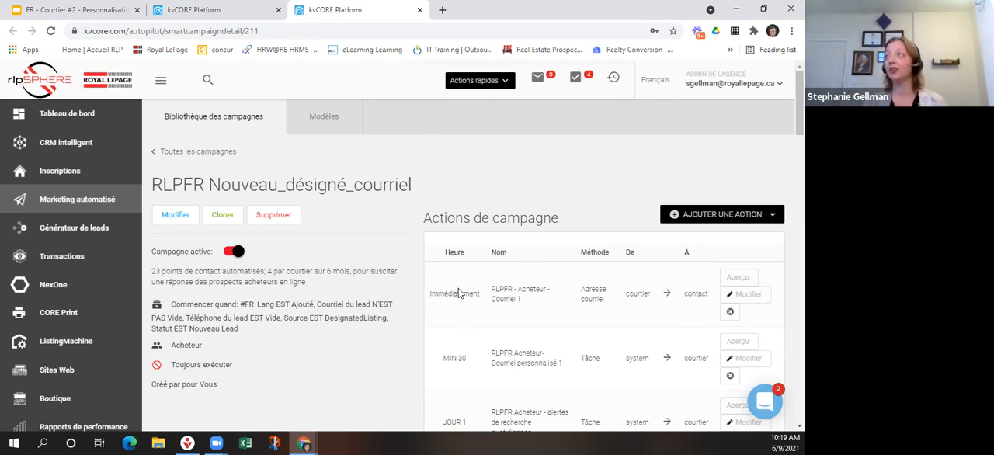
# Preview the campaign's day 124 email "Des questions?", examine its first-name placeholder and content, and close the preview.
pyautogui.scroll(-10, 458, 303)
pyautogui.scroll(-15, 456, 299)
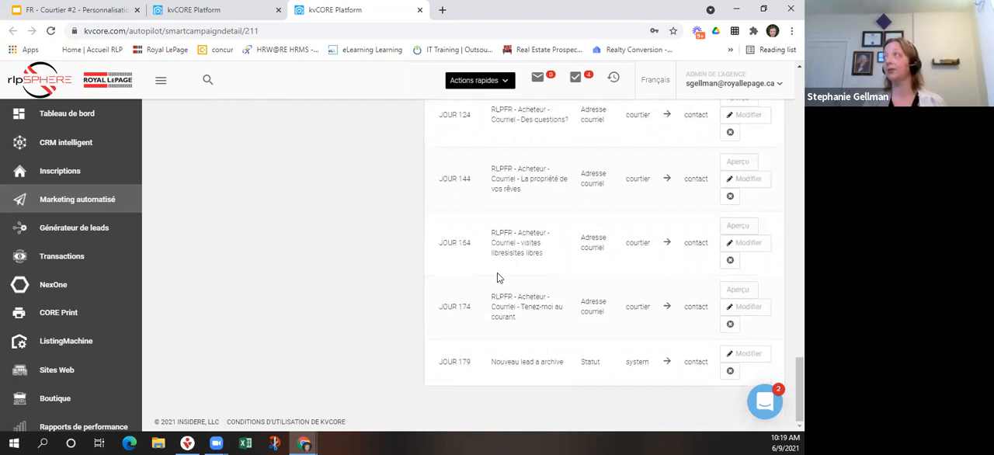
pyautogui.scroll(3, 498, 278)
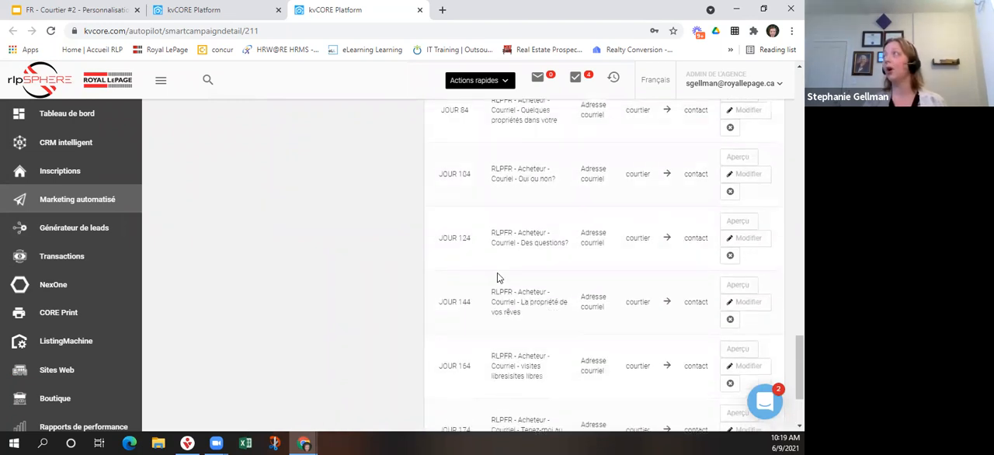
pyautogui.click(738, 276)
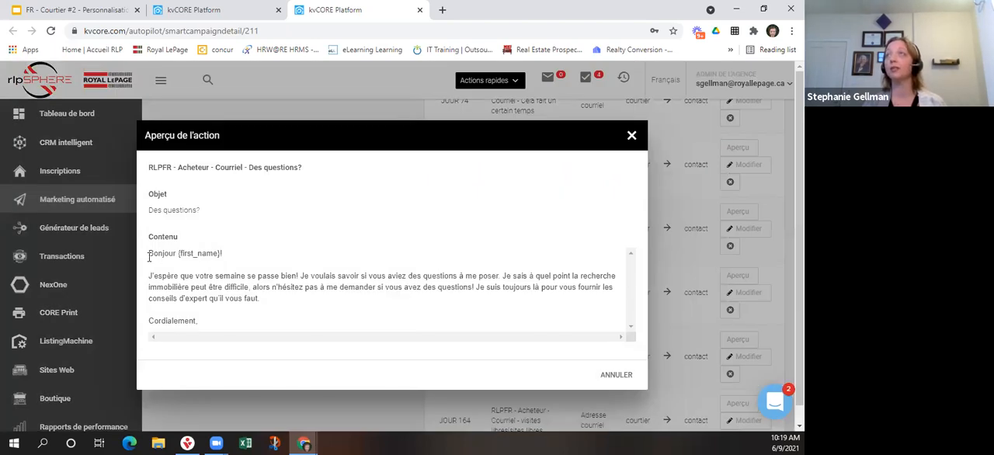
pyautogui.moveTo(179, 253); pyautogui.dragTo(224, 253)
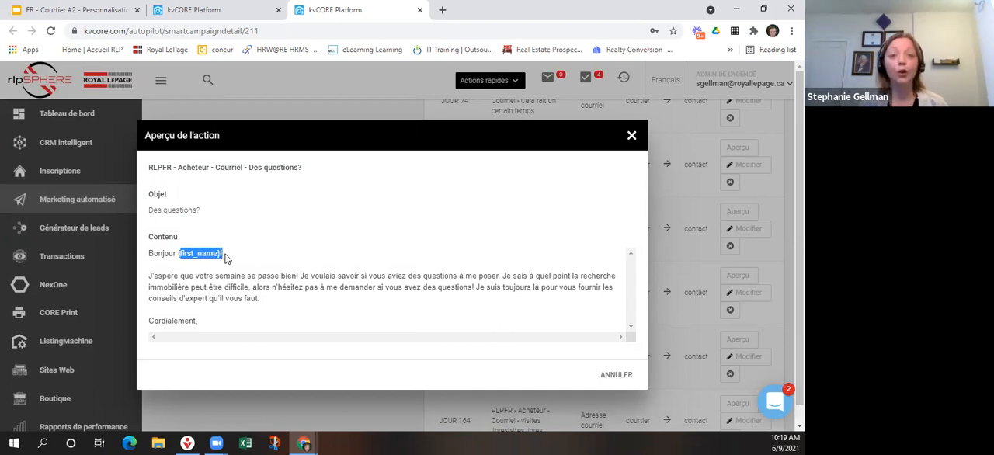
pyautogui.click(225, 257)
pyautogui.scroll(-1, 242, 279)
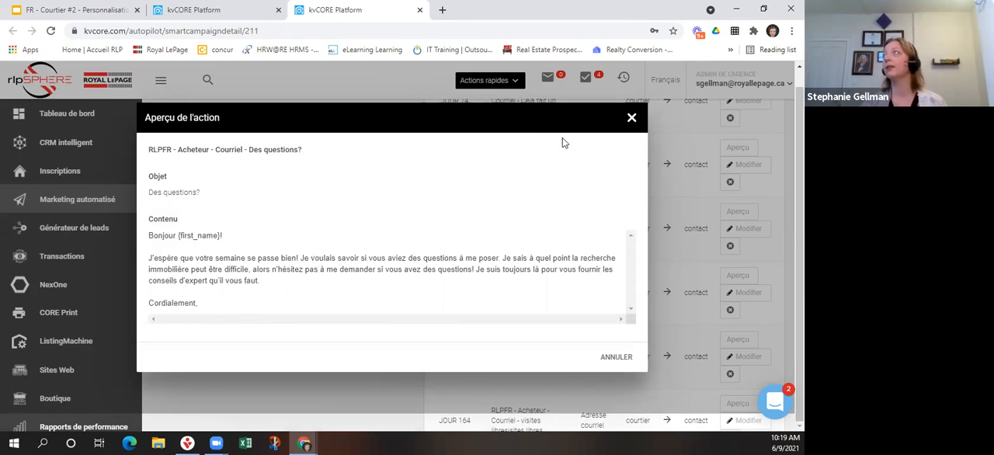
pyautogui.click(630, 119)
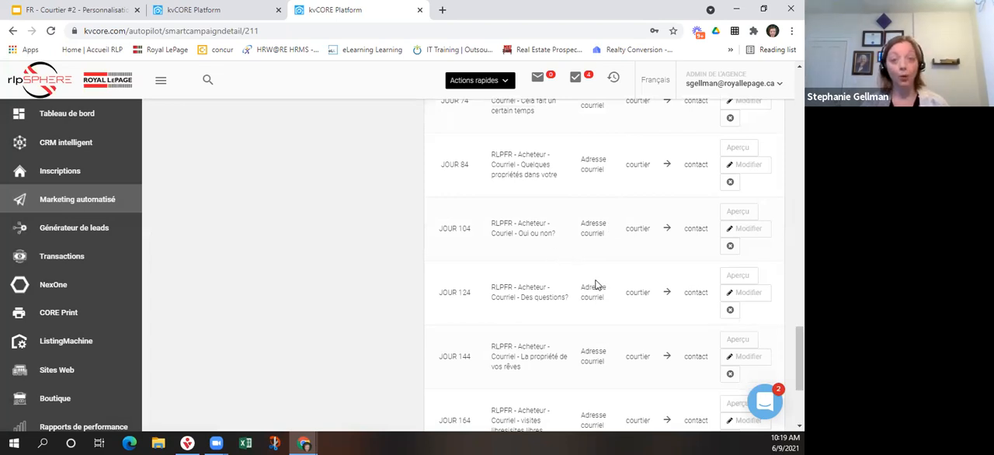
# Preview the content of the campaign's day 6 email about visiting properties and close the preview.
pyautogui.scroll(8, 596, 285)
pyautogui.scroll(5, 596, 284)
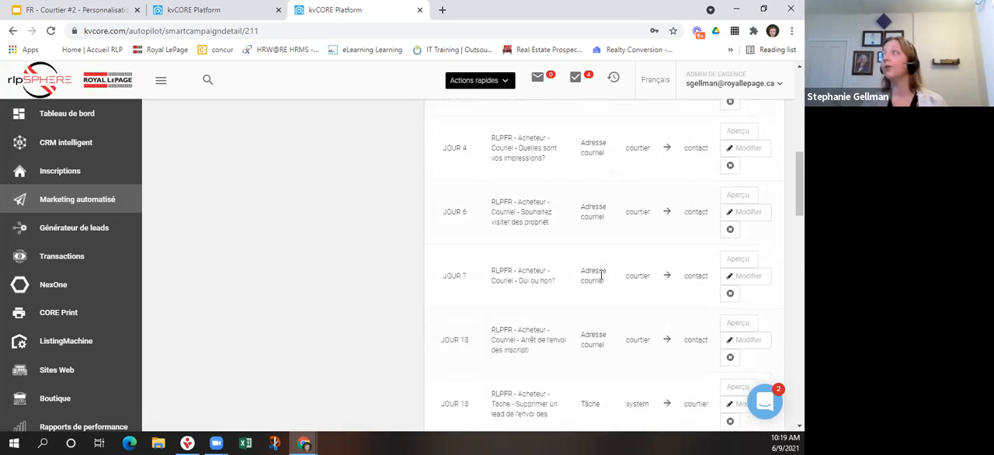
pyautogui.click(736, 195)
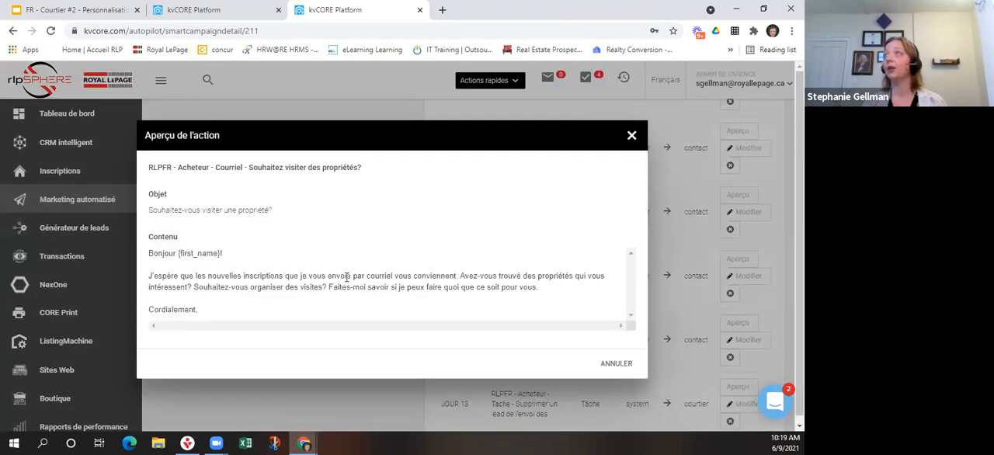
pyautogui.click(631, 130)
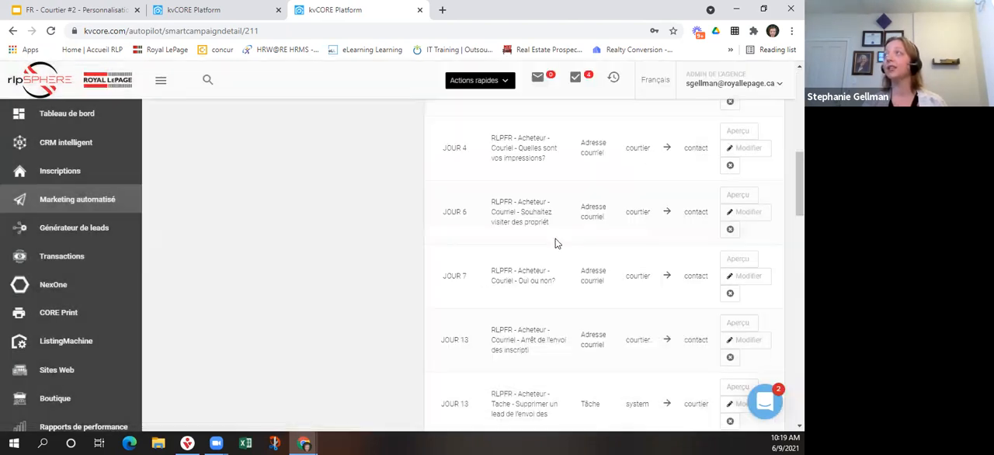
# Preview the campaign's immediate email, RLPFR - Acheteur - Courriel 1, and close the preview.
pyautogui.scroll(5, 621, 241)
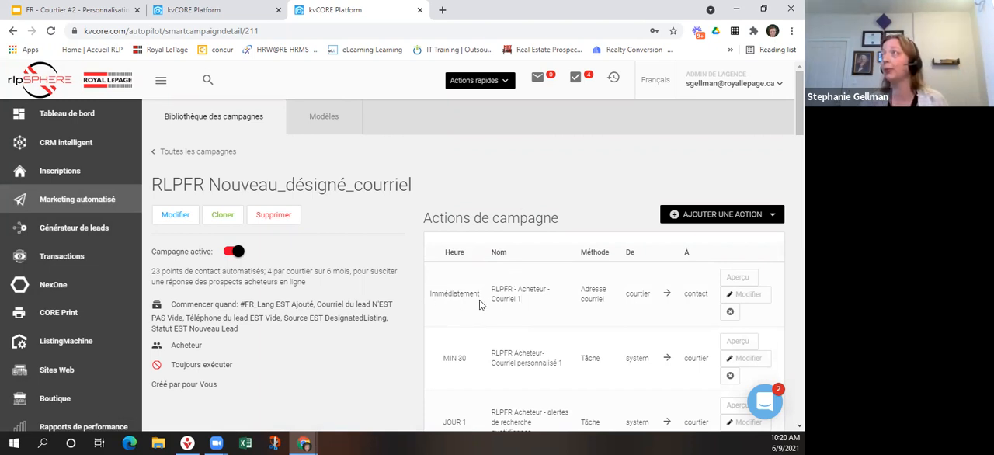
pyautogui.click(736, 277)
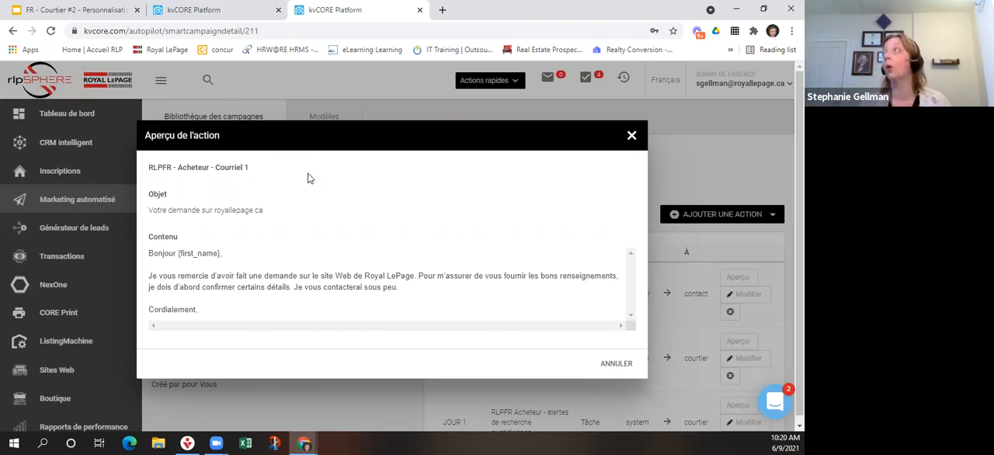
pyautogui.click(625, 136)
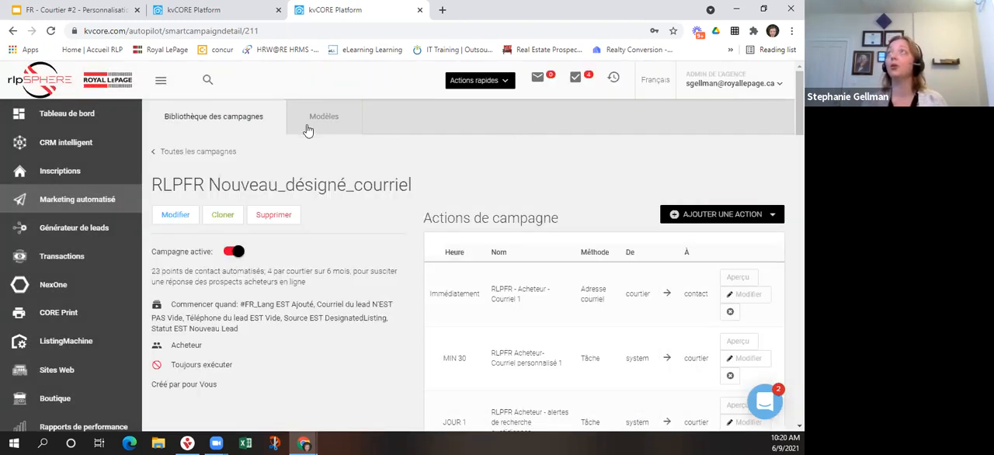
# Open the campaign templates page (Modèles) in a new browser tab and switch to it.
pyautogui.rightClick(364, 129)
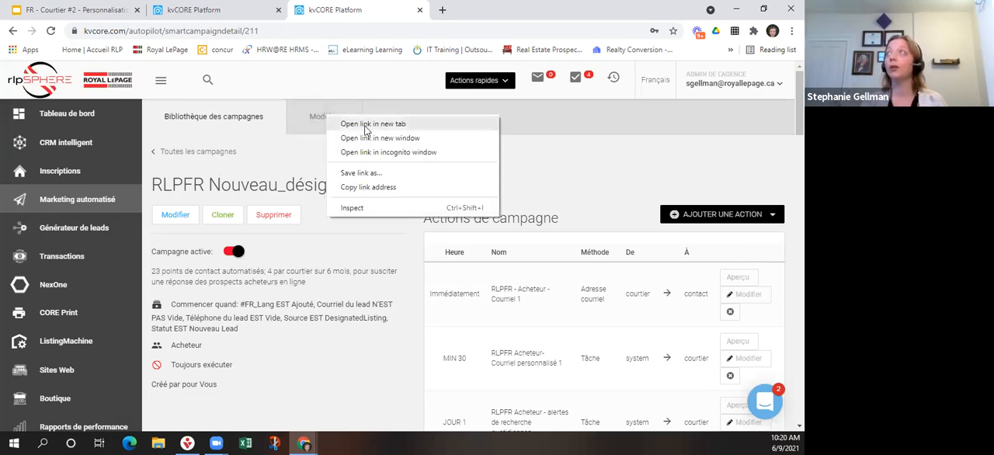
pyautogui.click(368, 124)
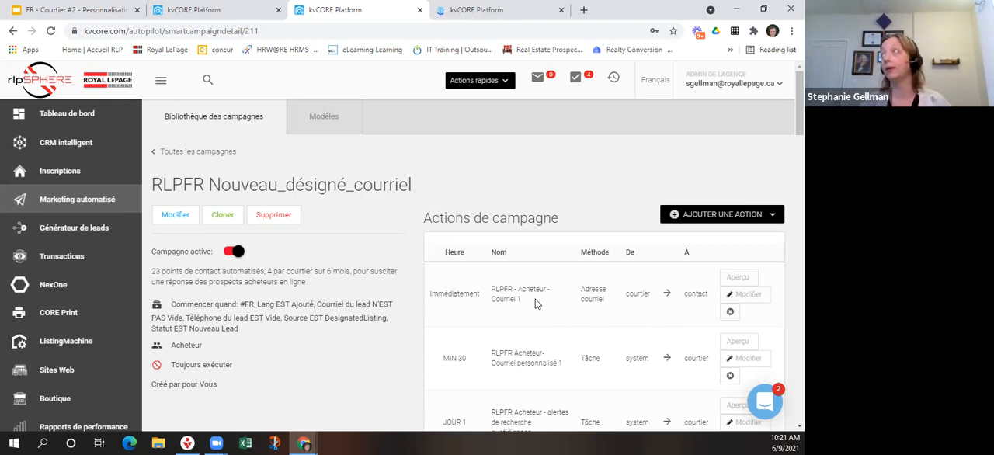
pyautogui.click(458, 10)
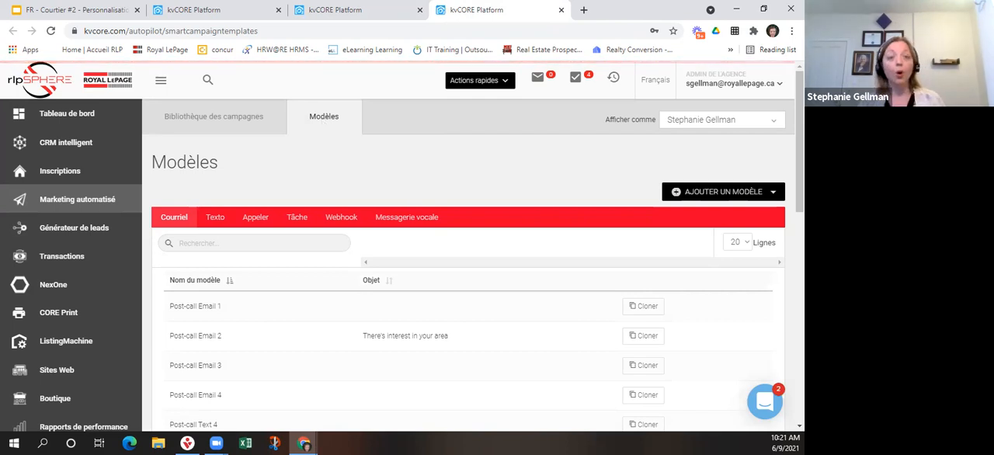
# Start a new email template and enter "FR - Ex" as its name.
pyautogui.click(710, 194)
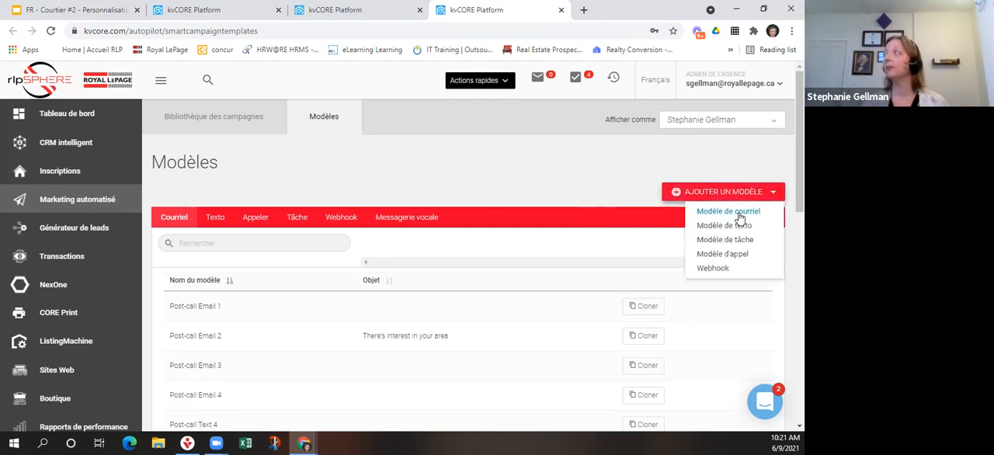
pyautogui.click(740, 213)
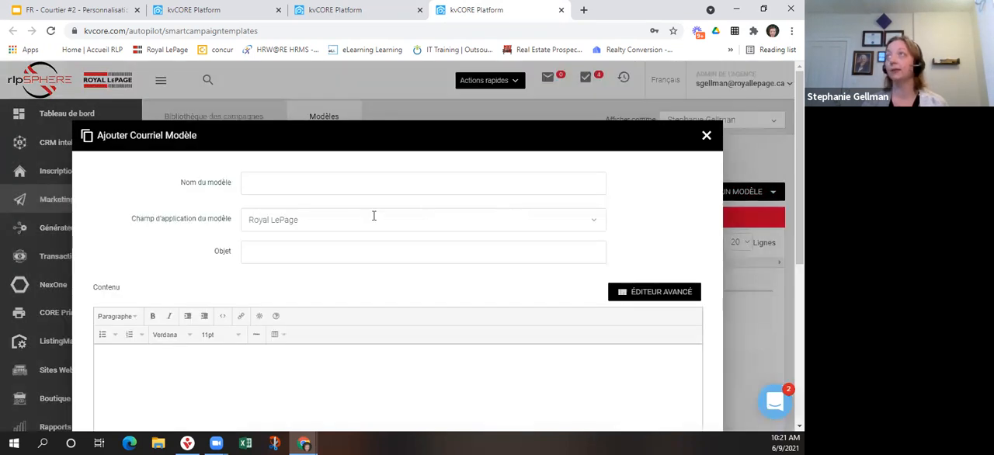
pyautogui.click(275, 183)
pyautogui.write('FR')
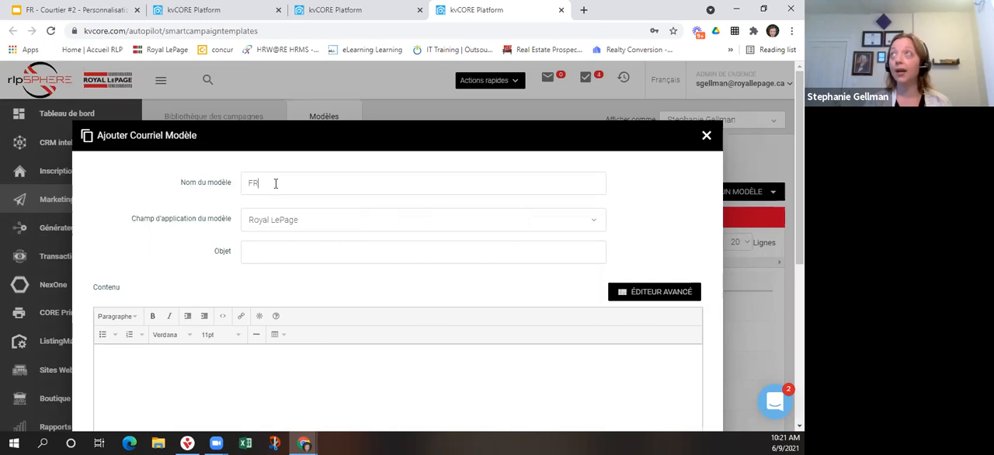
pyautogui.write(' - Ex')
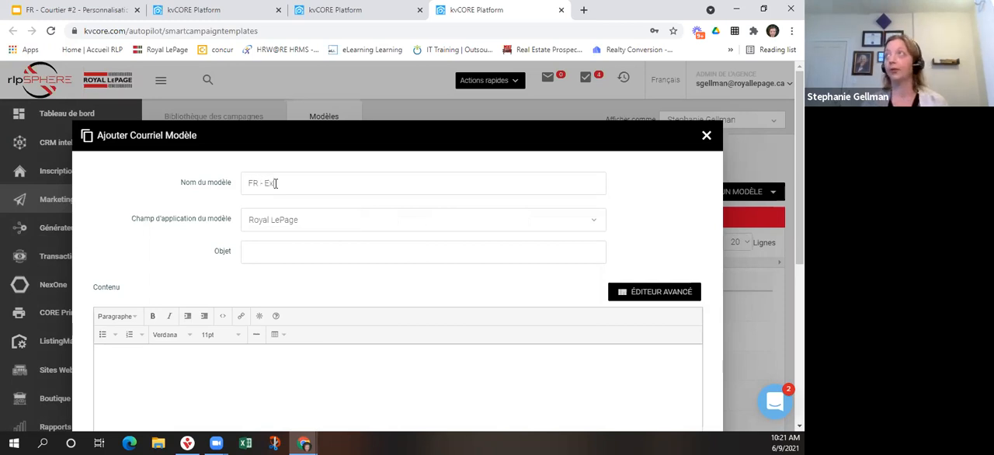
# Set the template's scope to the individual broker's own account under Courtiers and enter "objet" as the subject.
pyautogui.click(329, 220)
pyautogui.scroll(-4, 339, 323)
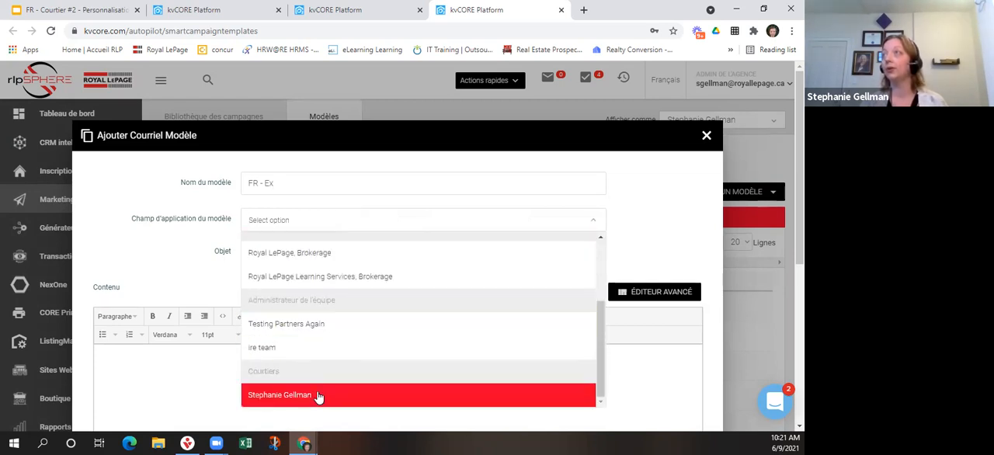
pyautogui.click(317, 395)
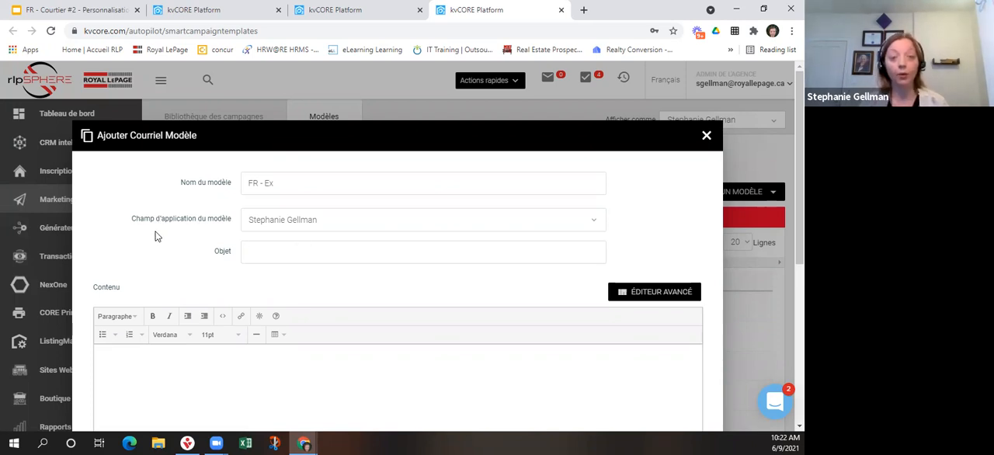
pyautogui.click(257, 253)
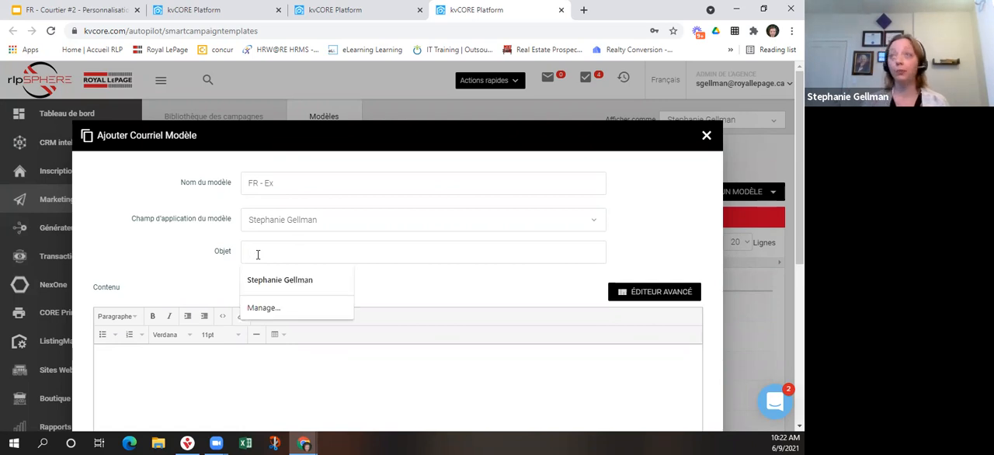
pyautogui.write('c')
pyautogui.write('bjet')
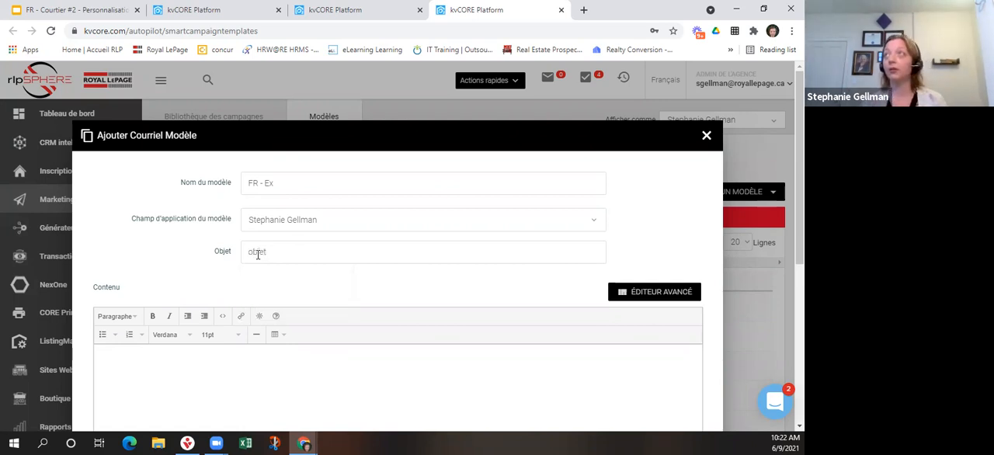
# Start the email content with the greeting "Bonjour {first_name}," using the lead's Prénom merge field.
pyautogui.scroll(-2, 230, 264)
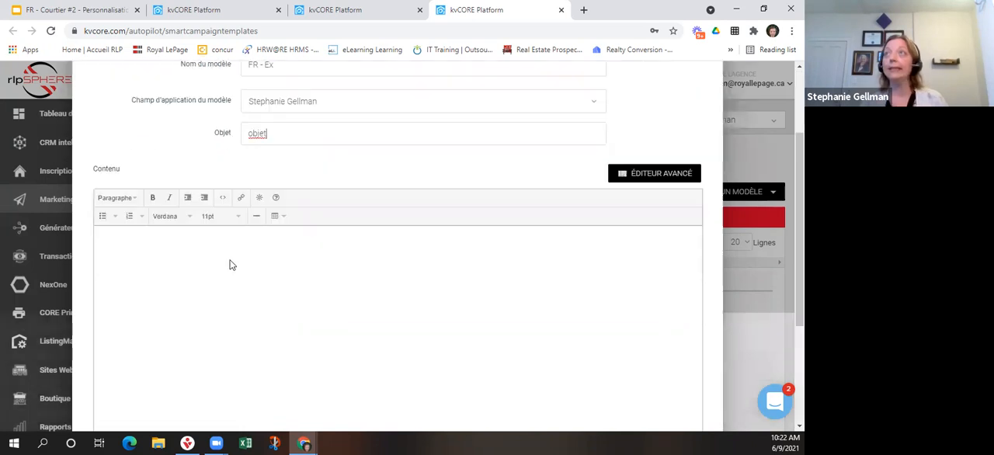
pyautogui.click(141, 247)
pyautogui.write('Bonjour')
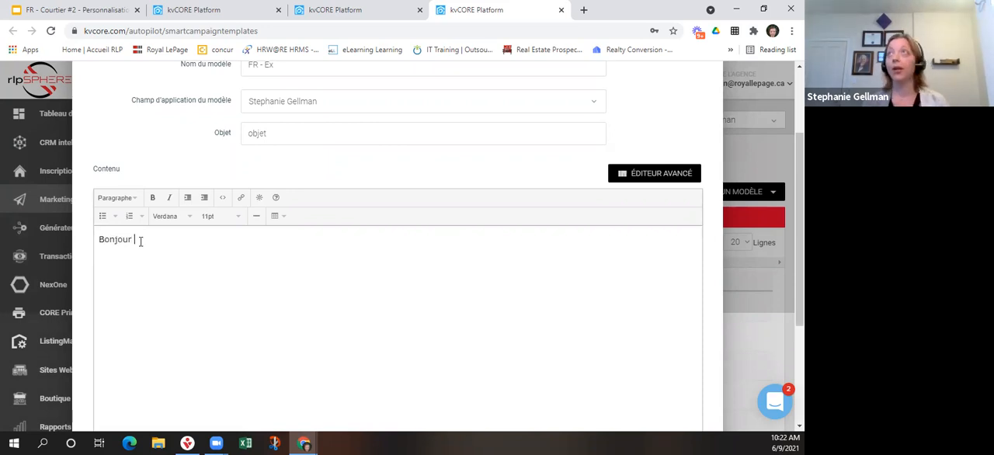
pyautogui.click(260, 199)
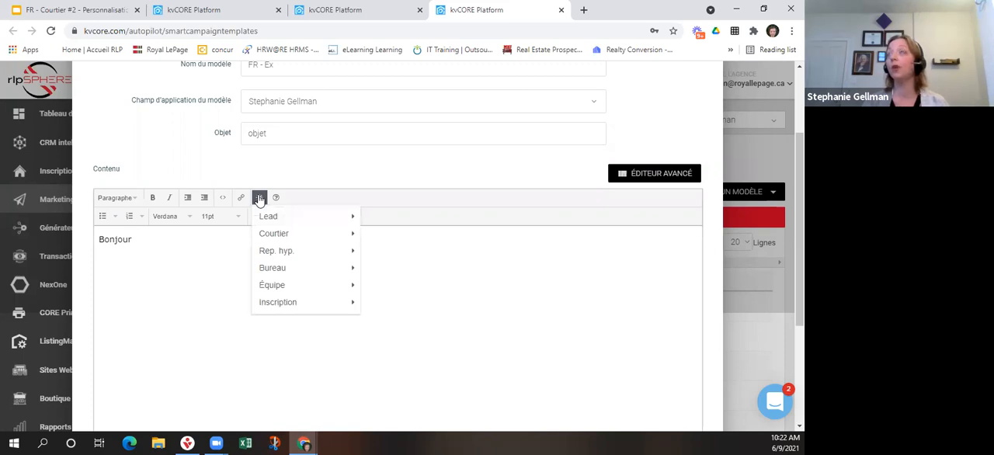
pyautogui.moveTo(260, 218)
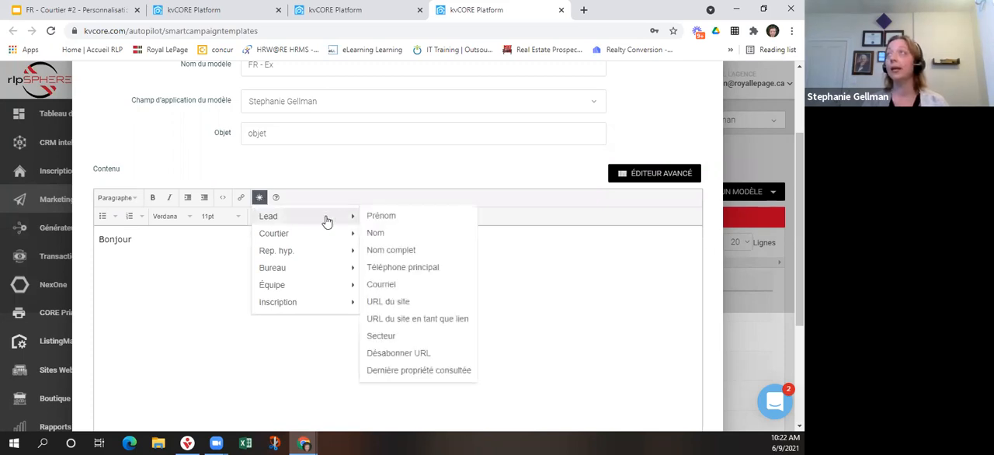
pyautogui.click(384, 220)
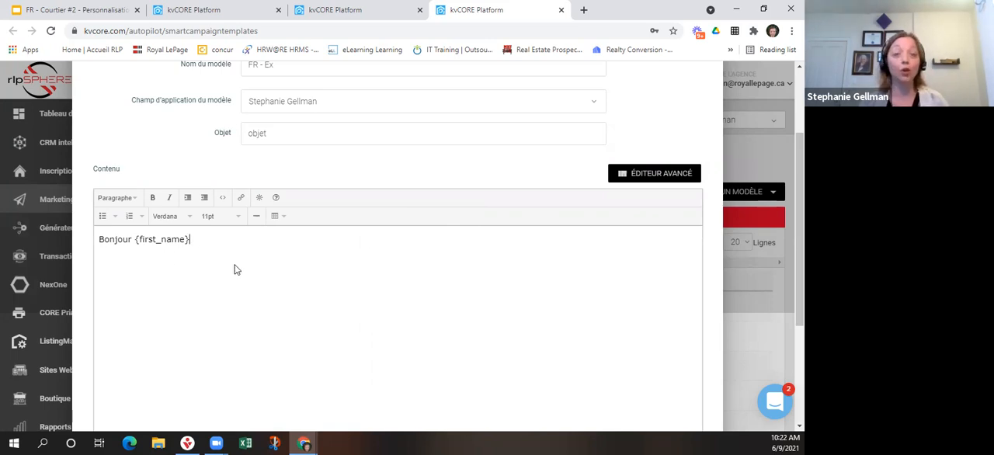
pyautogui.write(',')
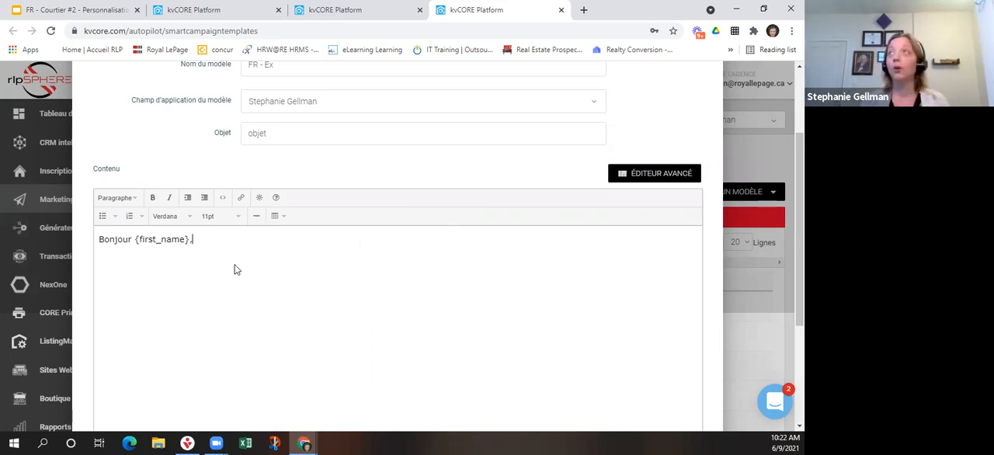
# Add the line "Merci de m'envoyer un message, etc..." below the greeting, leaving a blank line between them.
pyautogui.press('Return')
pyautogui.press('Return')
pyautogui.write('Merci')
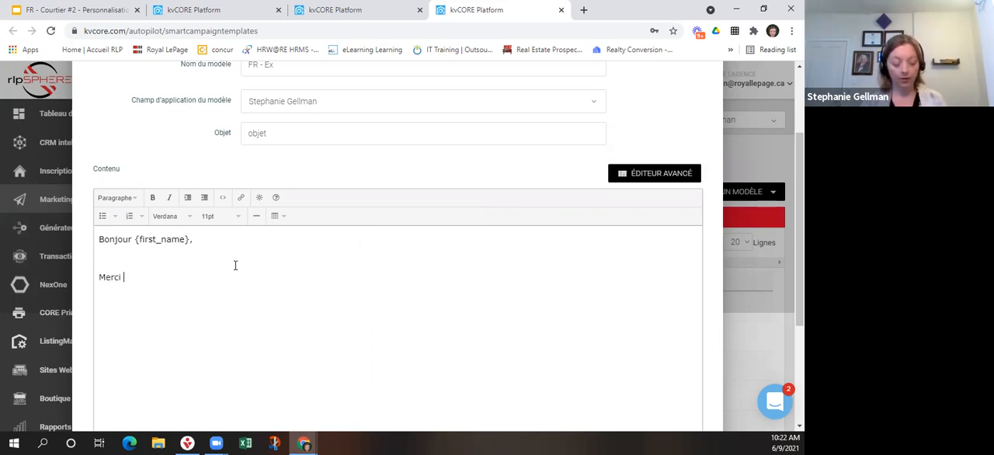
pyautogui.write(' de m')
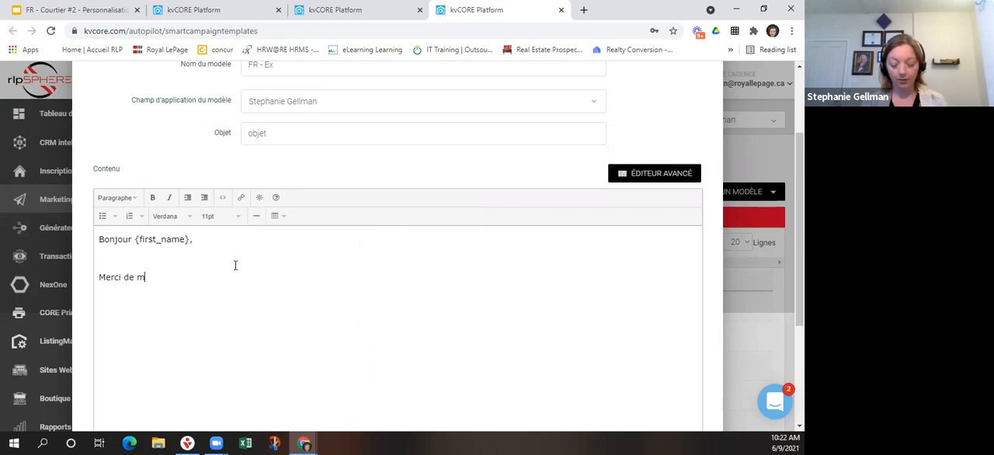
pyautogui.write("'envo")
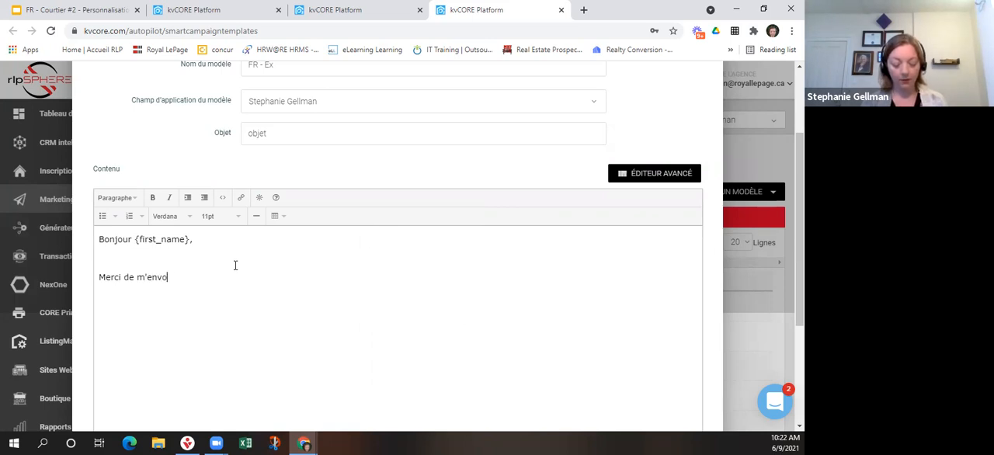
pyautogui.write('yer un message, etc...')
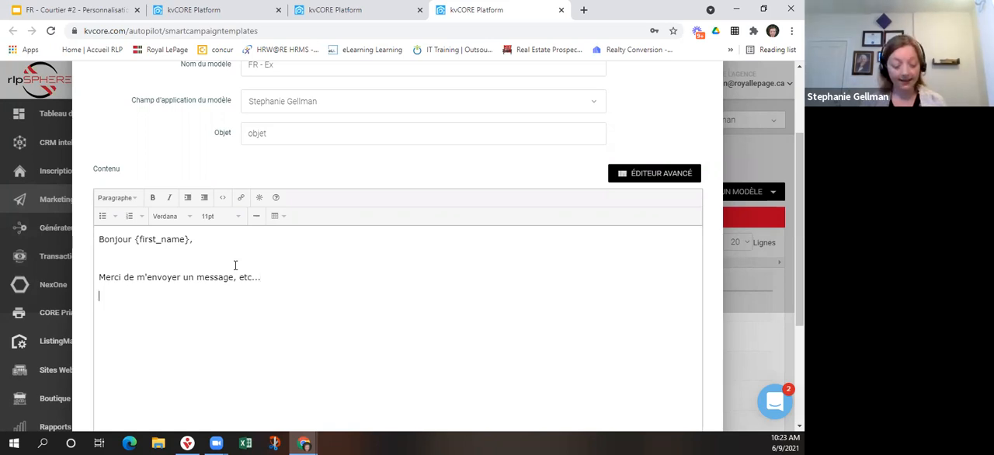
pyautogui.write('lien')
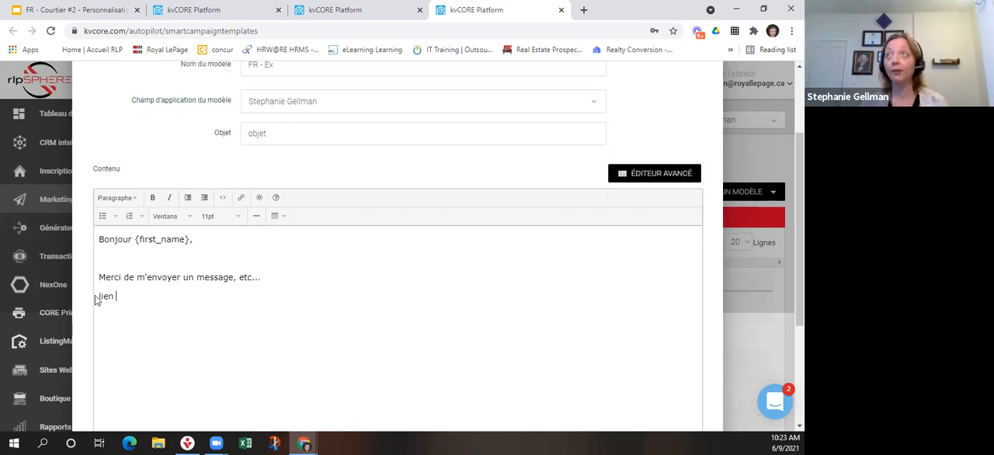
pyautogui.moveTo(117, 297); pyautogui.dragTo(87, 296)
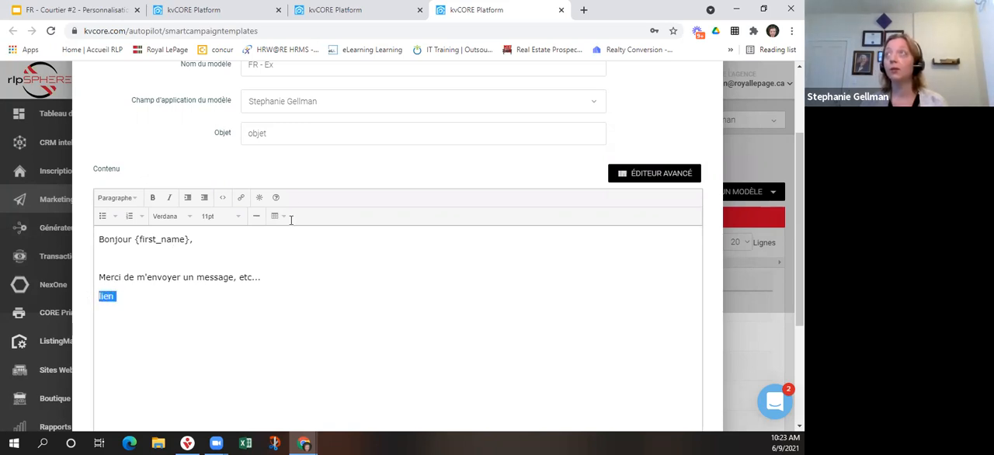
pyautogui.click(242, 199)
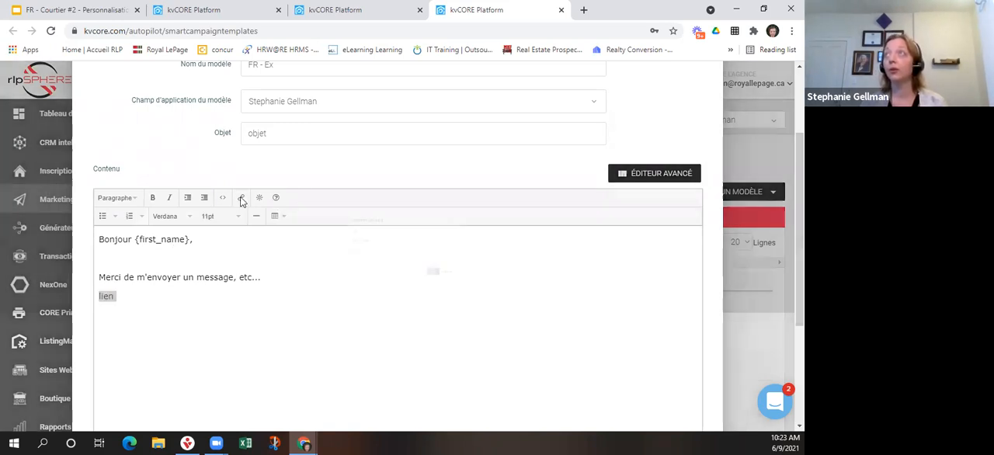
pyautogui.write('w')
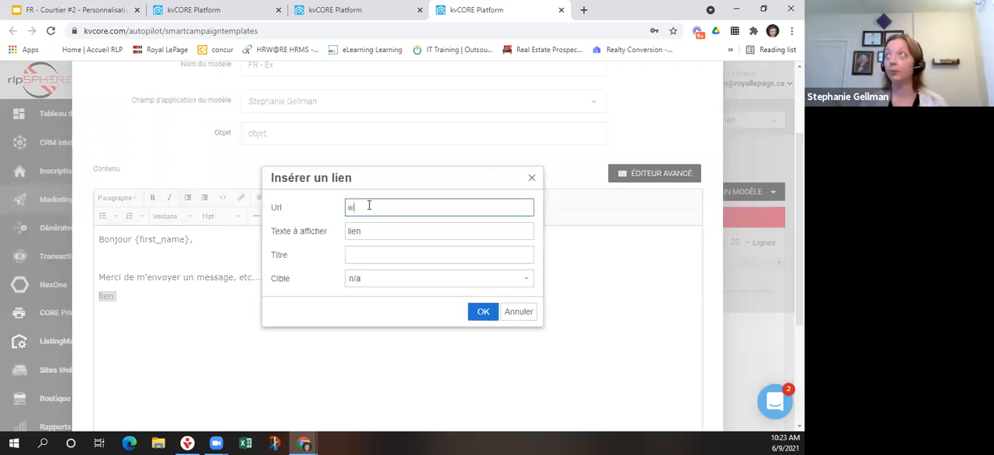
pyautogui.write('ww.rlp.ca')
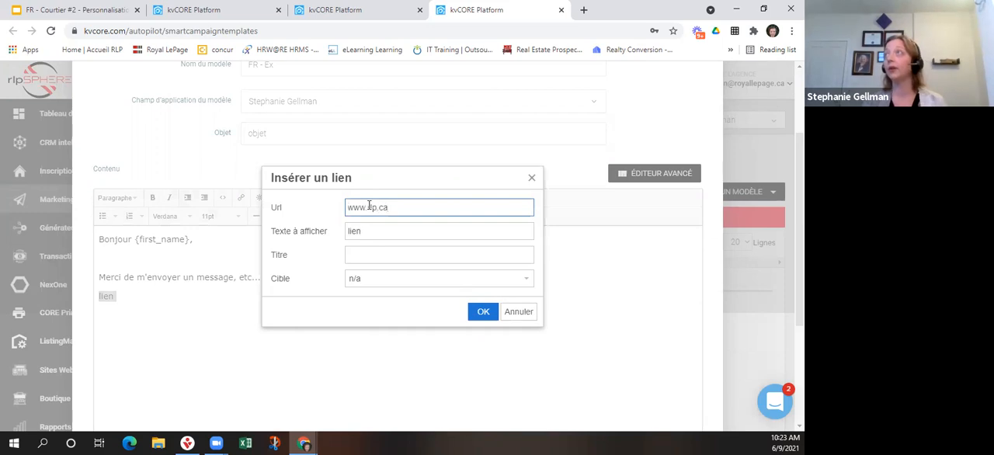
pyautogui.click(475, 311)
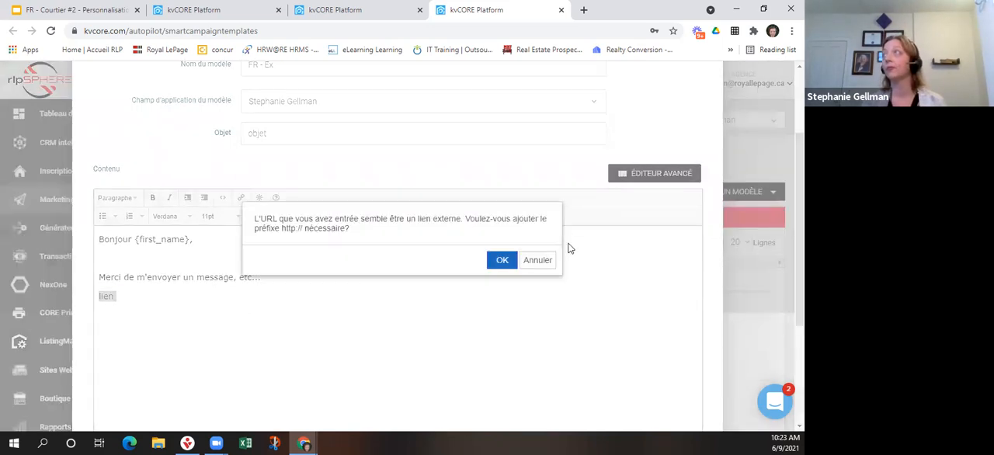
pyautogui.click(502, 260)
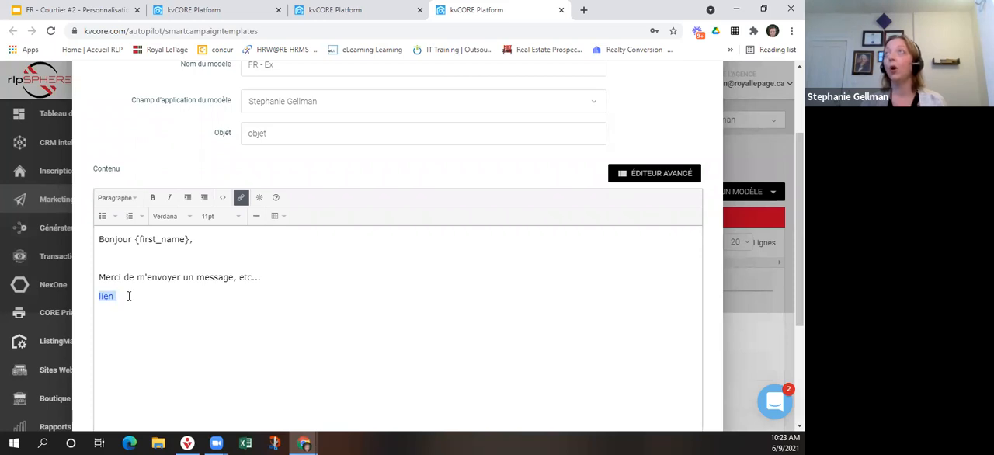
pyautogui.press('Return')
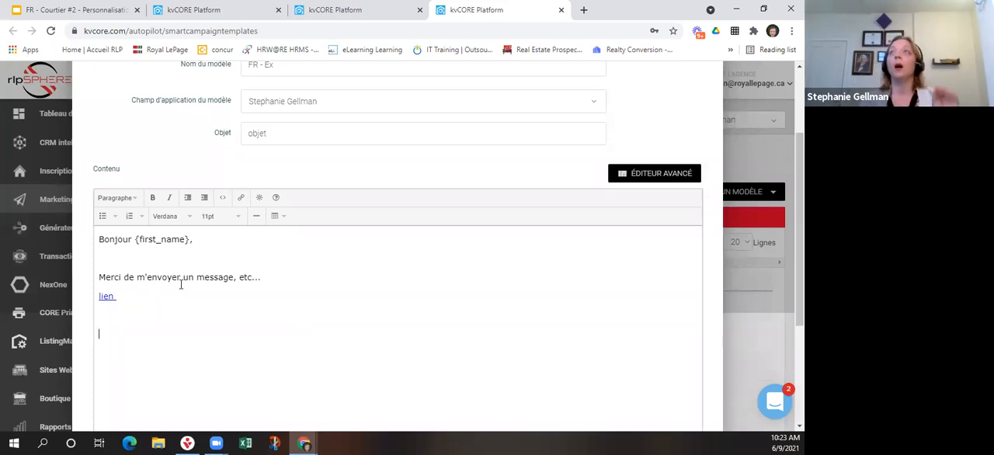
# Insert the lead's Désabonner URL merge field at the end of the email content, below the link.
pyautogui.scroll(-3, 181, 282)
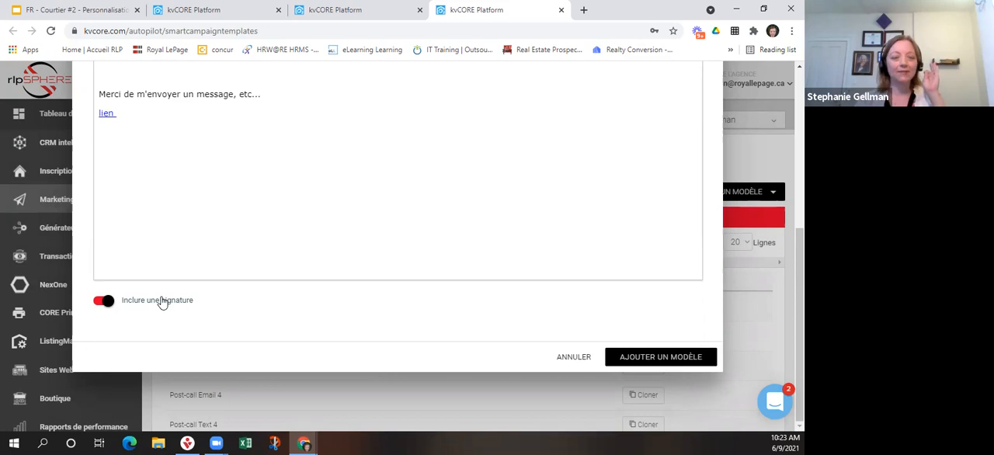
pyautogui.scroll(3, 170, 302)
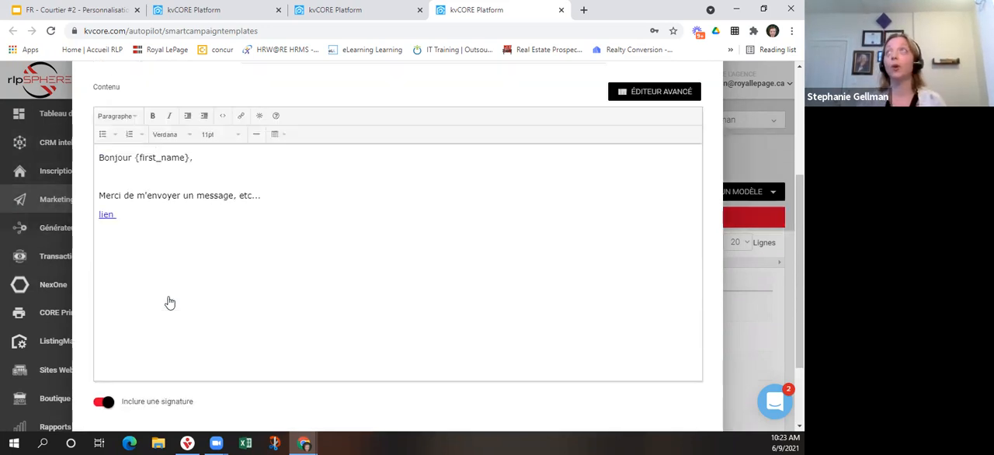
pyautogui.click(260, 134)
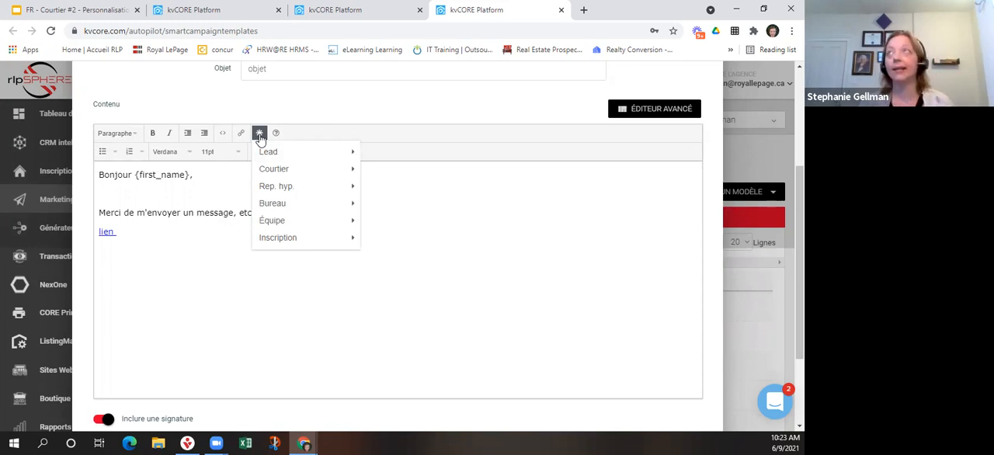
pyautogui.moveTo(268, 150)
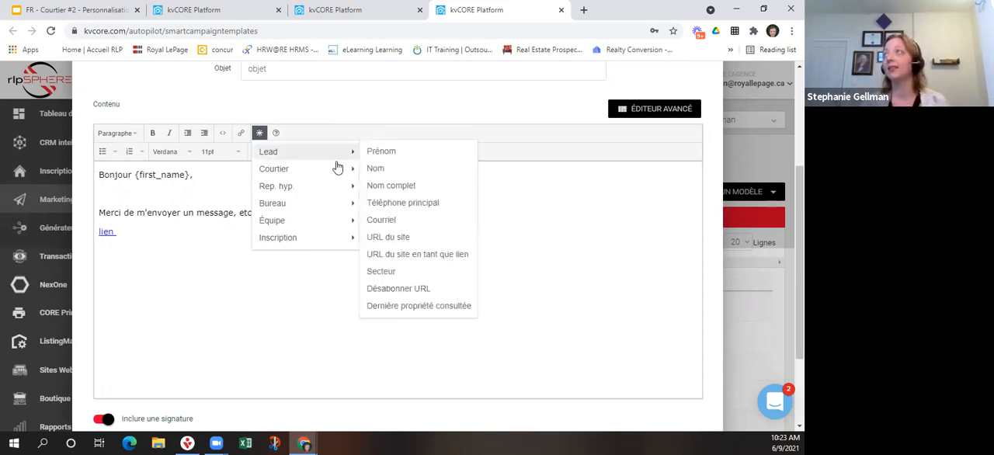
pyautogui.click(405, 288)
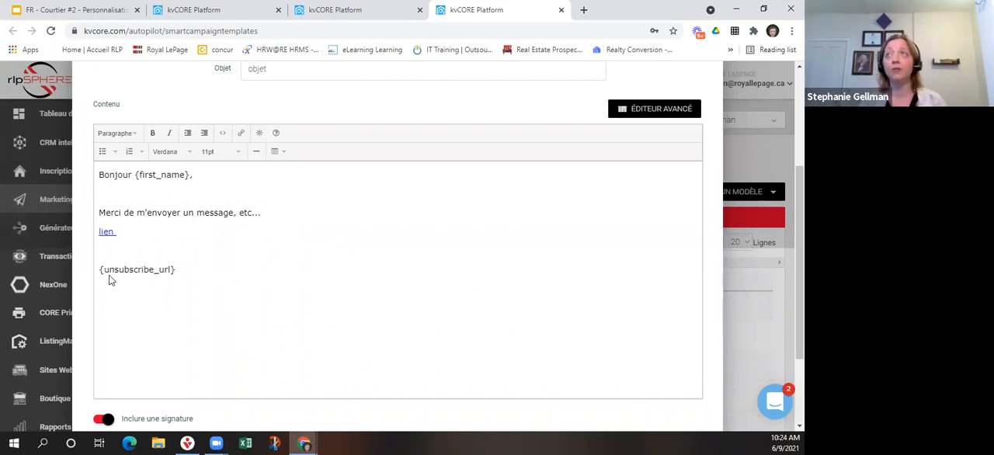
pyautogui.moveTo(101, 268); pyautogui.dragTo(176, 270)
pyautogui.click(227, 295)
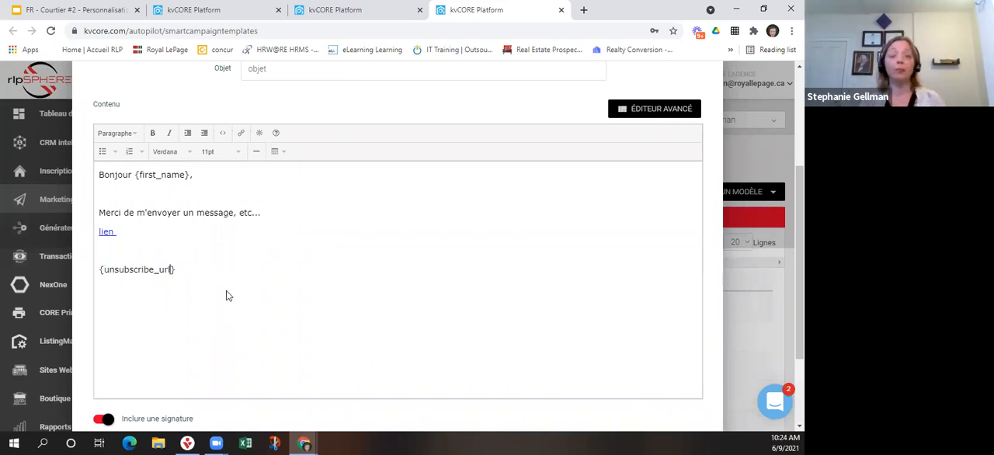
pyautogui.click(154, 248)
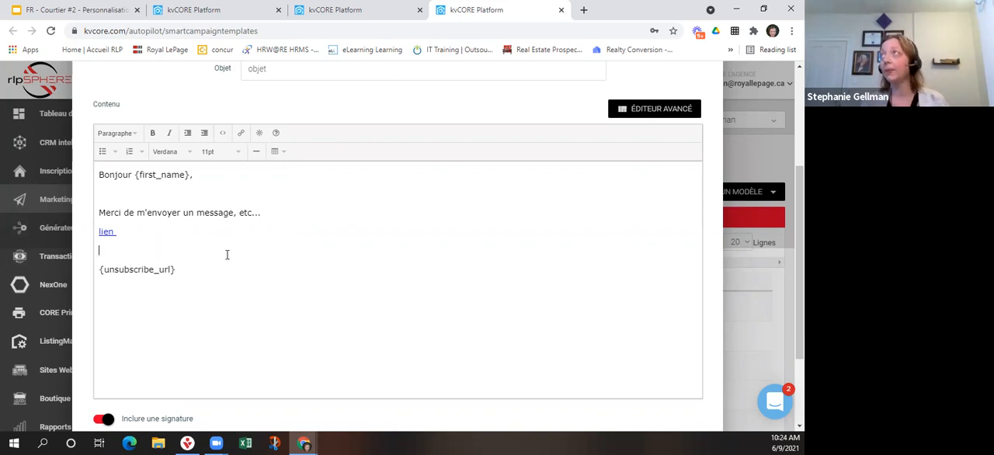
# Review the template form from its name, scope and subject through the content and signature option.
pyautogui.scroll(2, 226, 258)
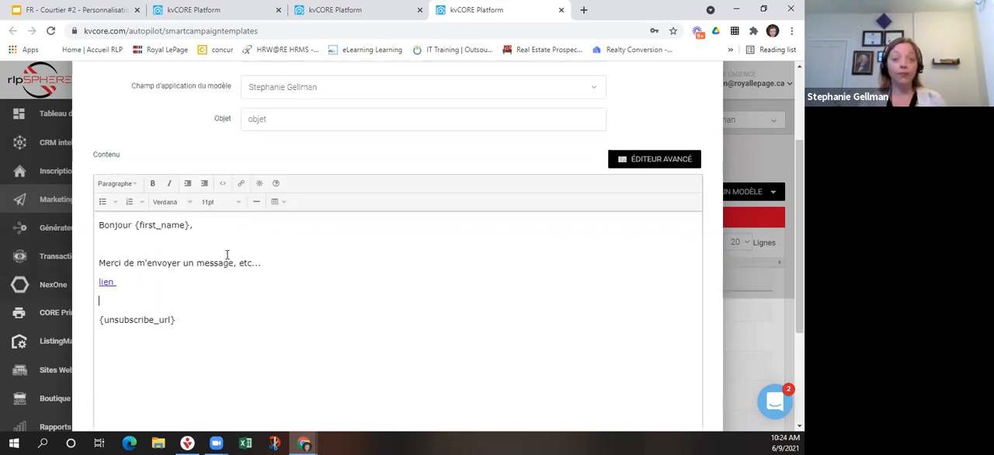
pyautogui.scroll(-2, 237, 260)
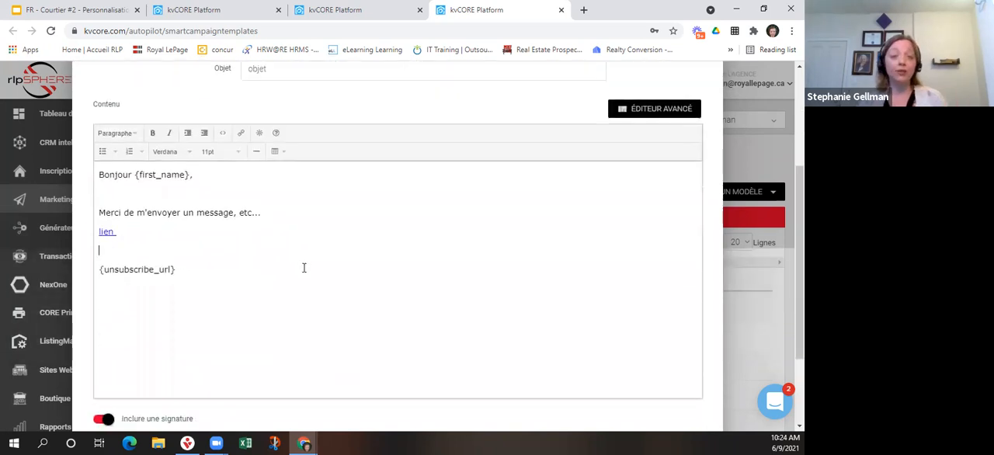
pyautogui.scroll(1, 353, 283)
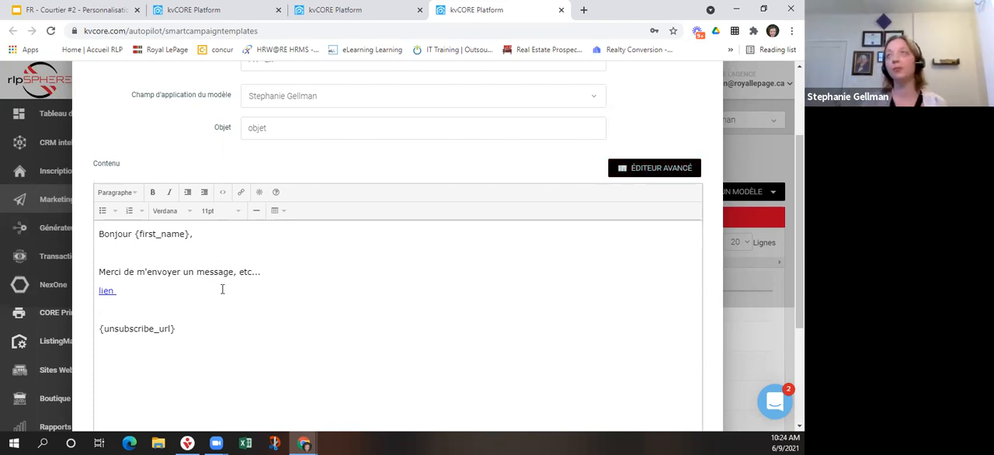
pyautogui.scroll(-3, 224, 290)
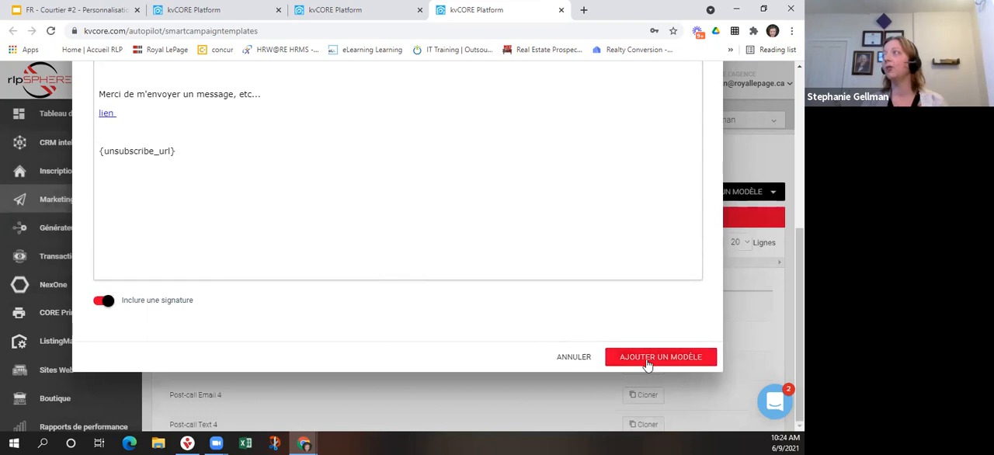
pyautogui.scroll(5, 384, 304)
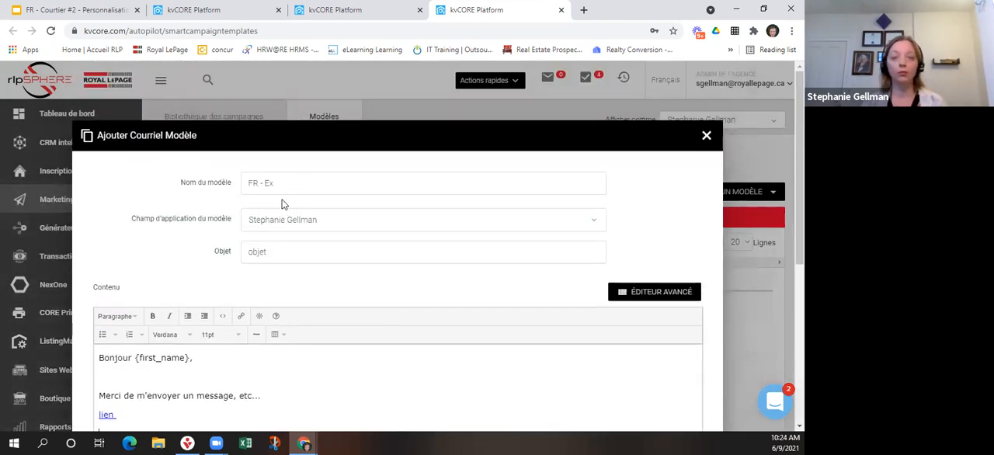
pyautogui.scroll(-5, 445, 306)
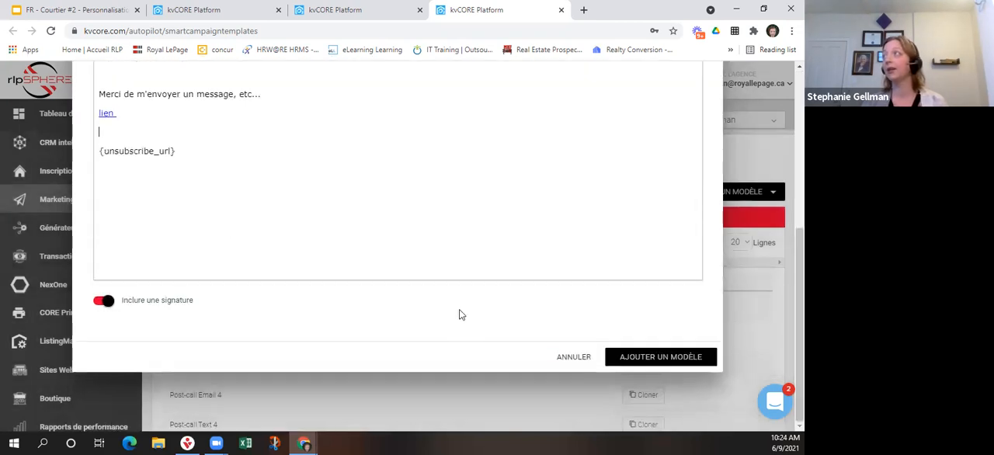
# Save the new email template and reload the detail page of the RLPFR Nouveau_désigné_courriel campaign.
pyautogui.click(632, 358)
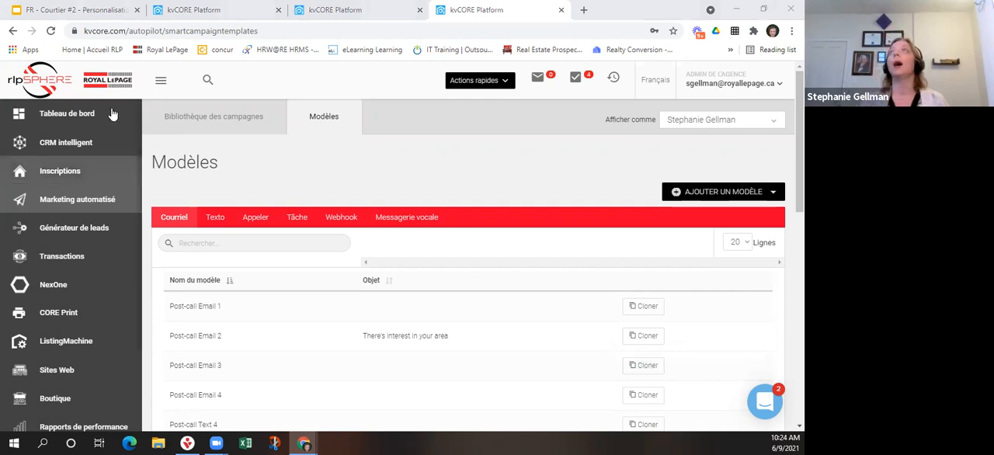
pyautogui.click(307, 9)
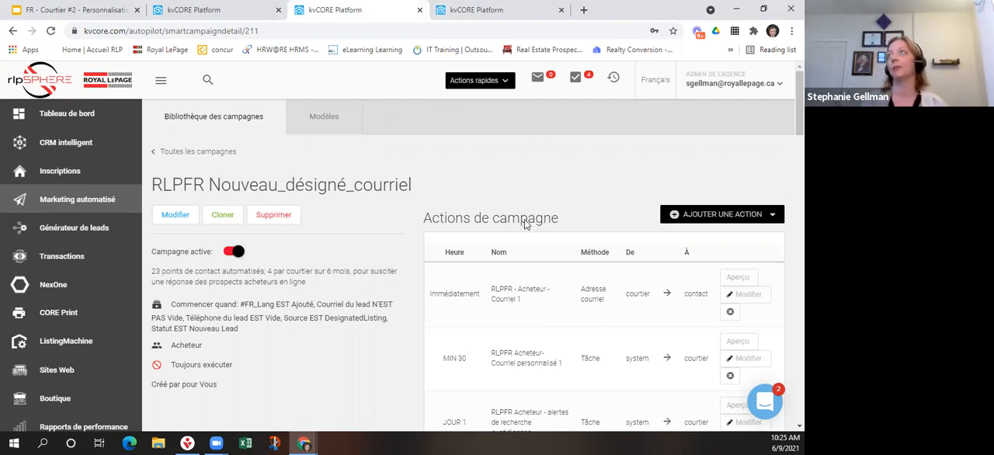
pyautogui.click(50, 31)
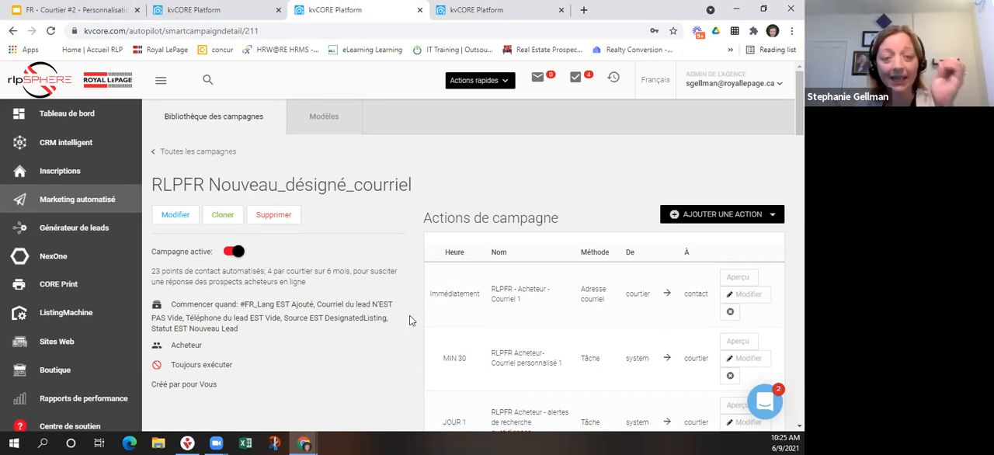
# Start cloning the RLPFR Nouveau_désigné_courriel campaign and set its scope to the agent's own name under Courtiers.
pyautogui.click(223, 218)
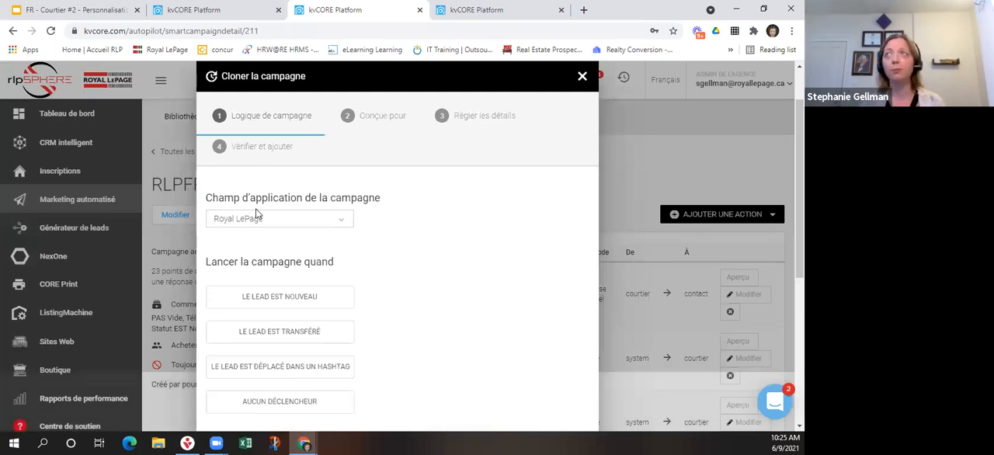
pyautogui.click(335, 225)
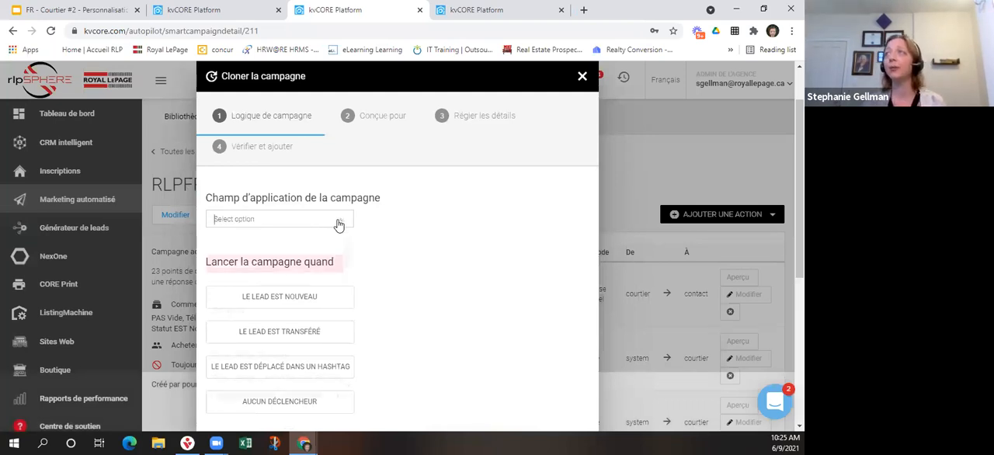
pyautogui.scroll(-3, 303, 301)
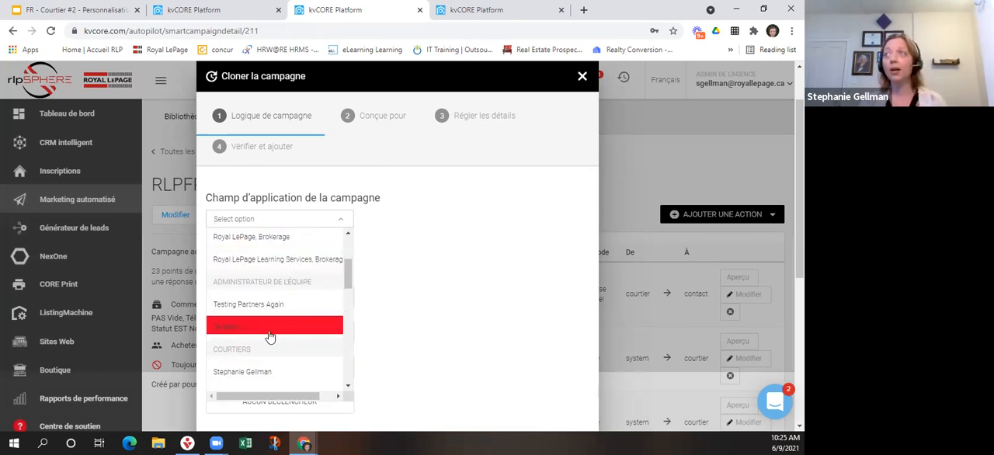
pyautogui.click(331, 368)
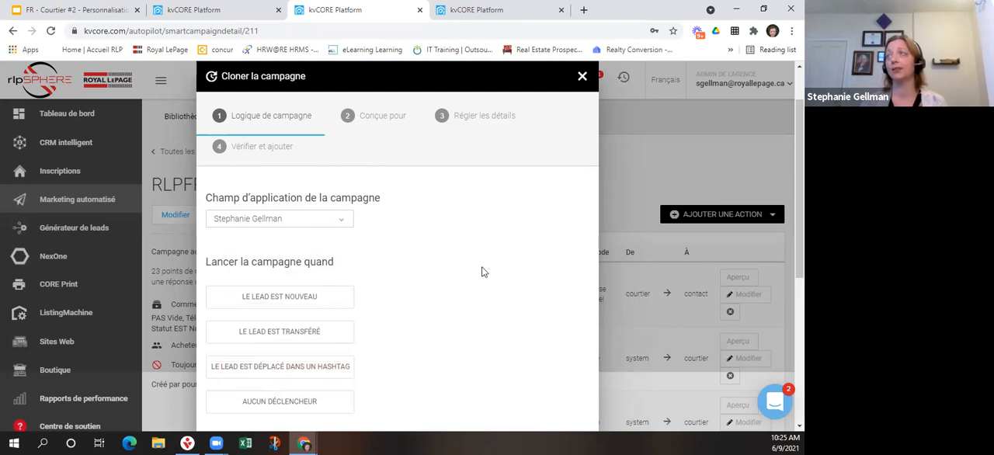
# Review and accept the clone's existing advanced triggers and its Acheteur audience.
pyautogui.scroll(-3, 402, 269)
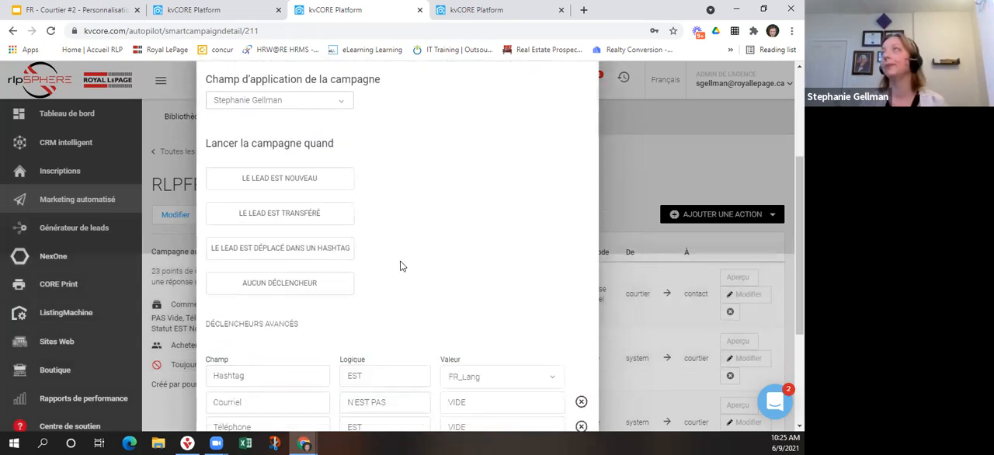
pyautogui.scroll(-3, 400, 187)
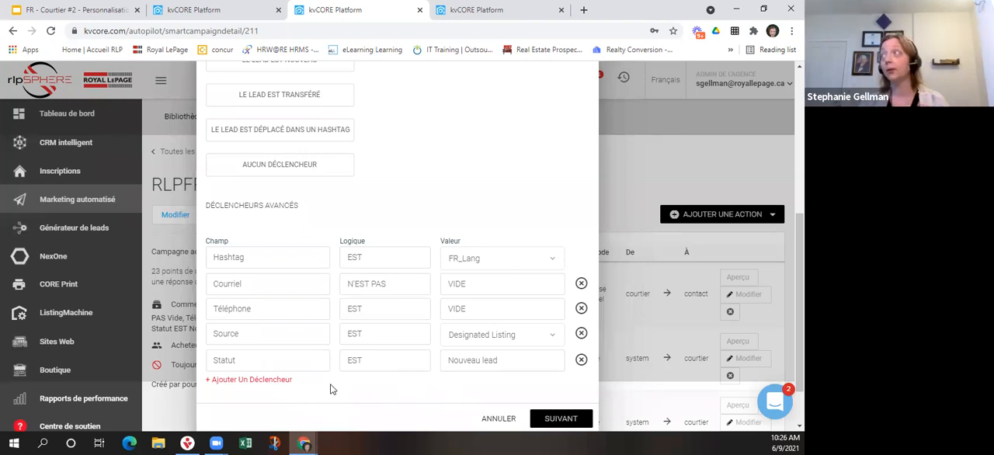
pyautogui.scroll(-1, 331, 388)
pyautogui.click(544, 359)
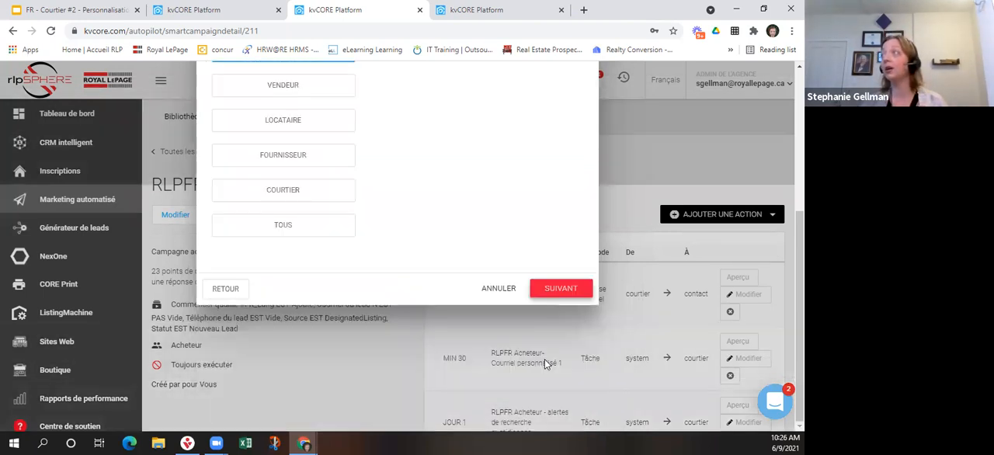
pyautogui.scroll(3, 362, 277)
pyautogui.scroll(-2, 466, 283)
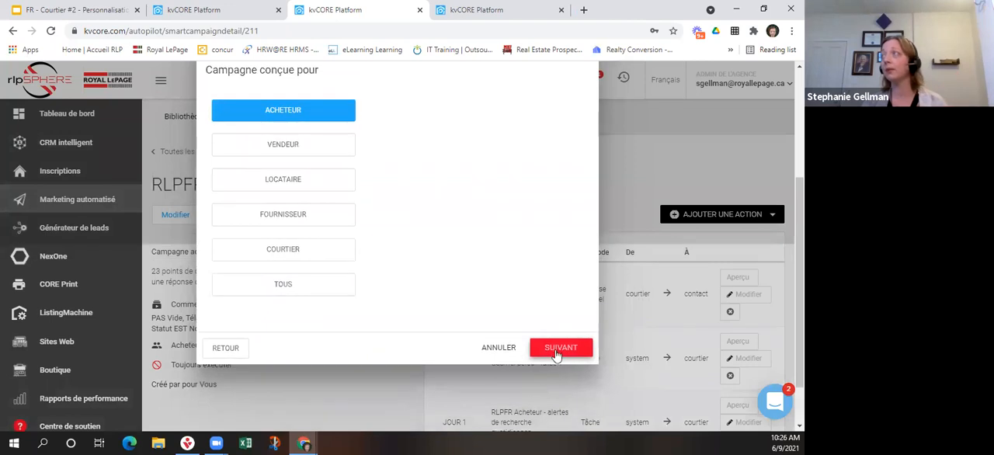
pyautogui.click(556, 351)
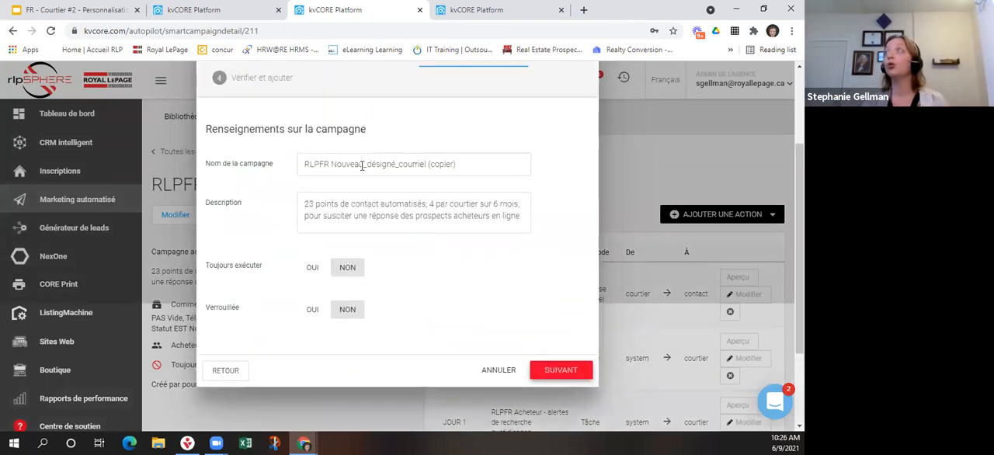
# Name the clone "SG - RLPFR Nouveau_désigné_courriel", check its summary and add the campaign.
pyautogui.moveTo(460, 166); pyautogui.dragTo(430, 165)
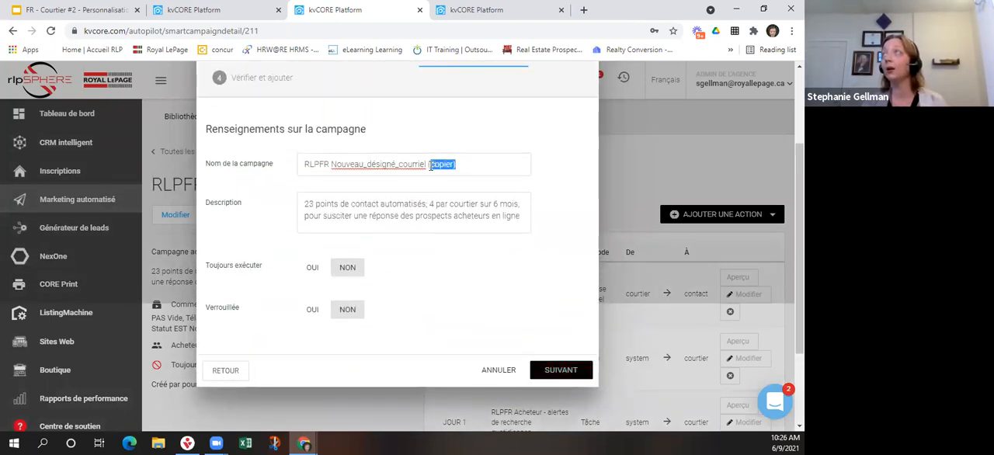
pyautogui.press('BackSpace')
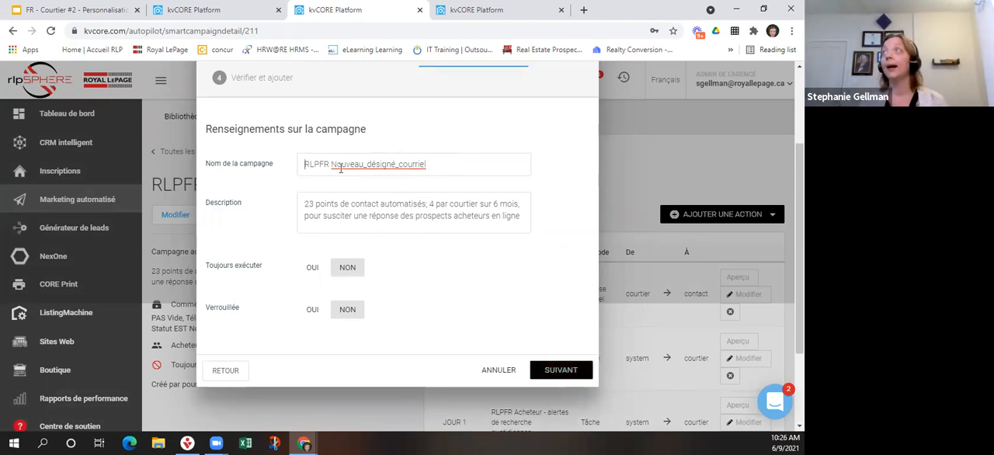
pyautogui.write('SG -')
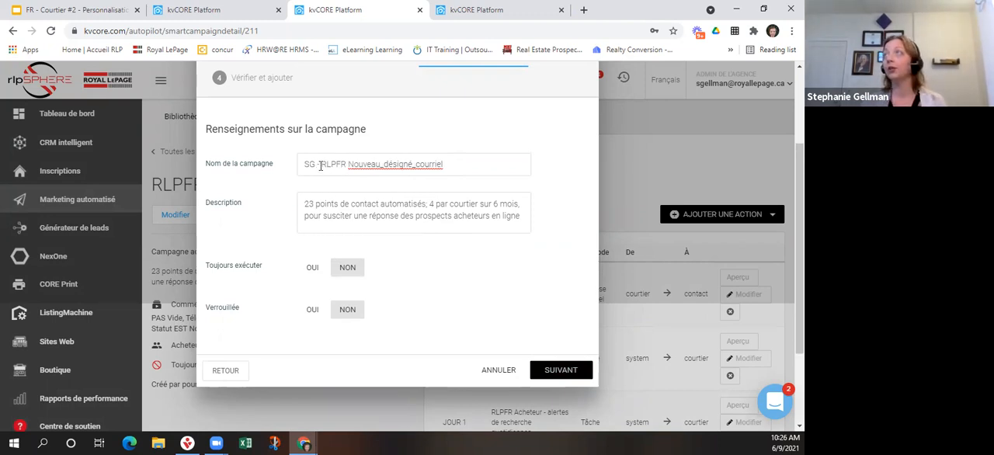
pyautogui.click(316, 167)
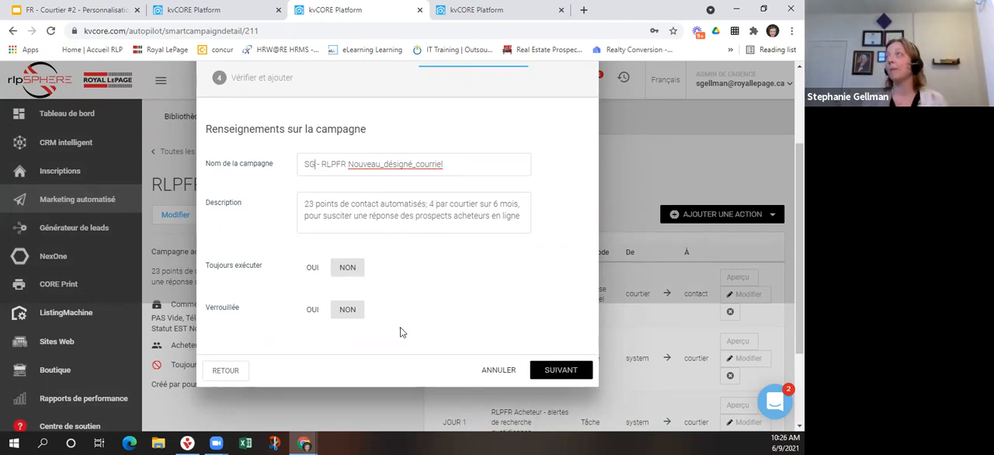
pyautogui.click(562, 371)
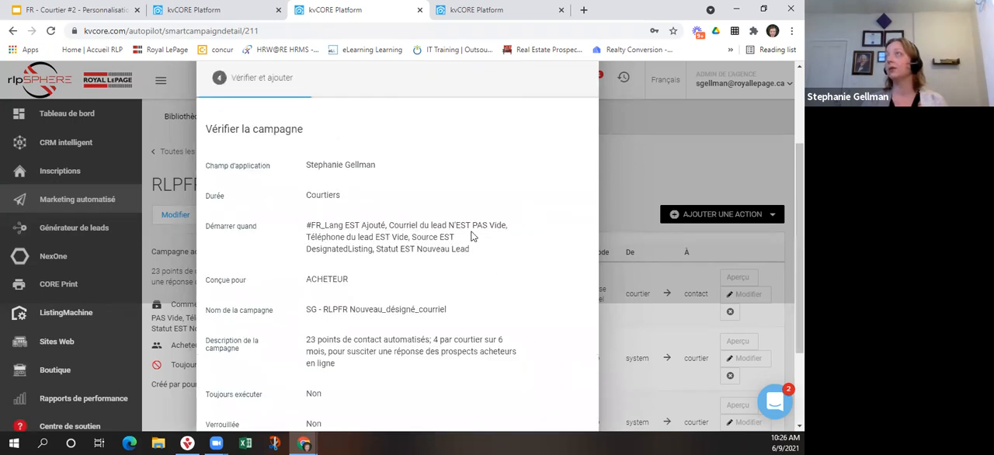
pyautogui.scroll(-2, 471, 235)
pyautogui.click(535, 353)
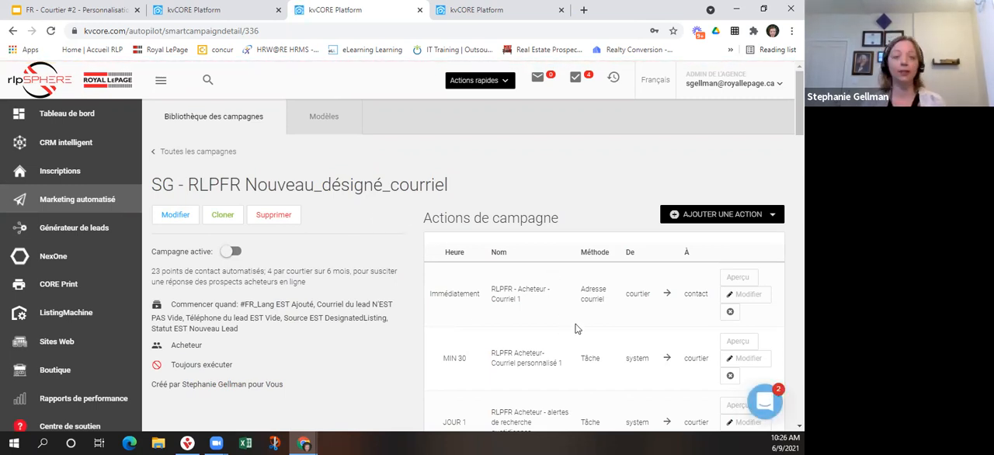
# Set the template of the cloned campaign's first email action to "FR - Ex" and preview the template's content.
pyautogui.click(747, 294)
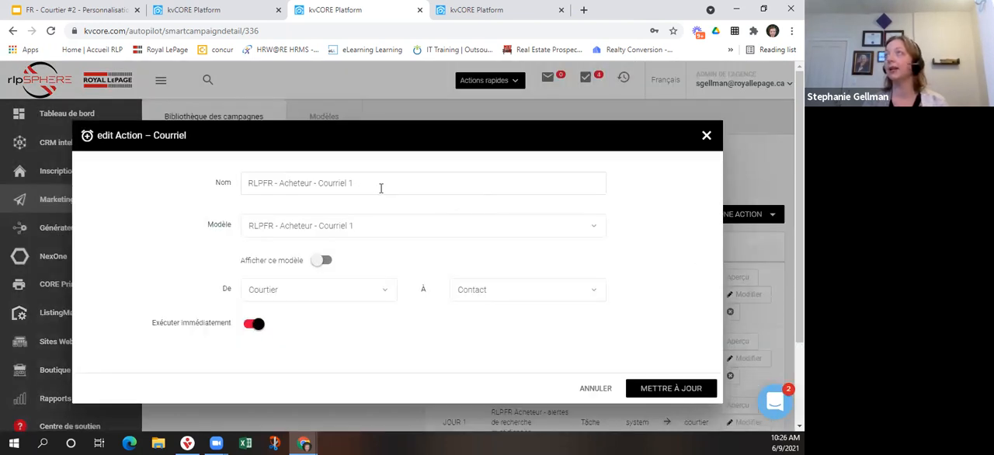
pyautogui.click(382, 227)
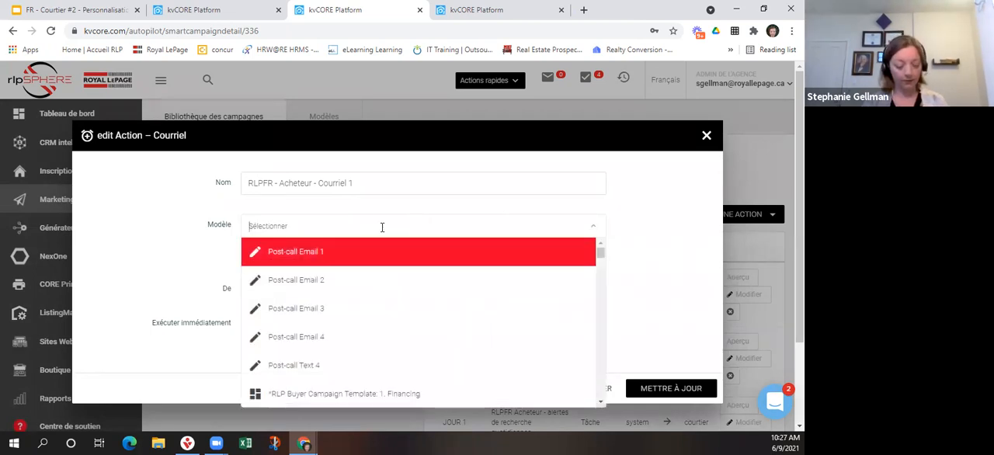
pyautogui.write('FR -')
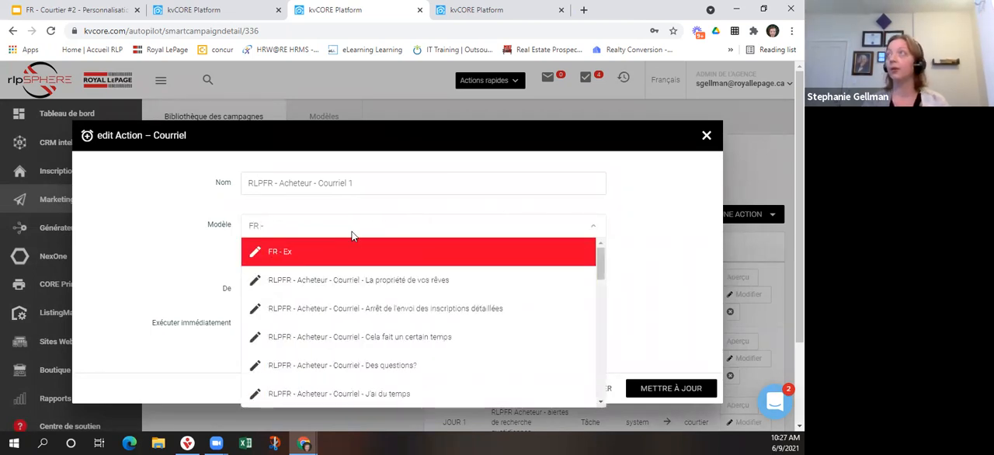
pyautogui.click(340, 252)
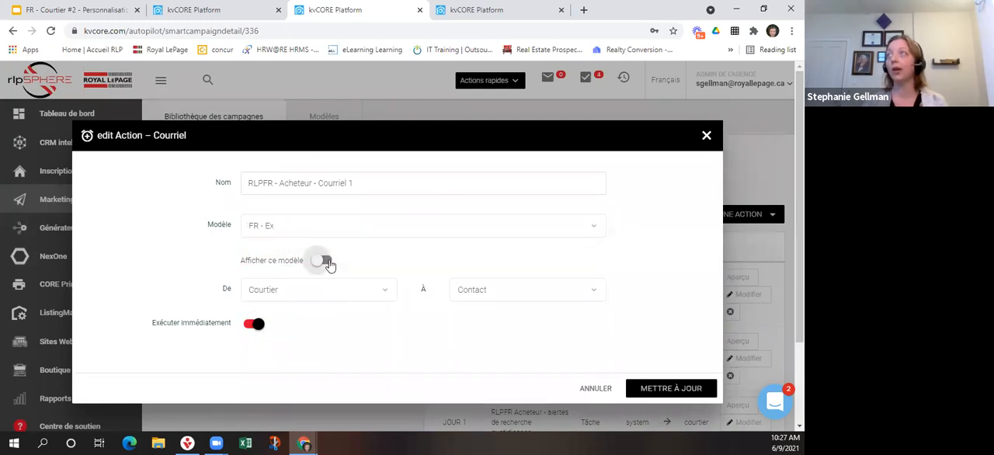
pyautogui.click(324, 261)
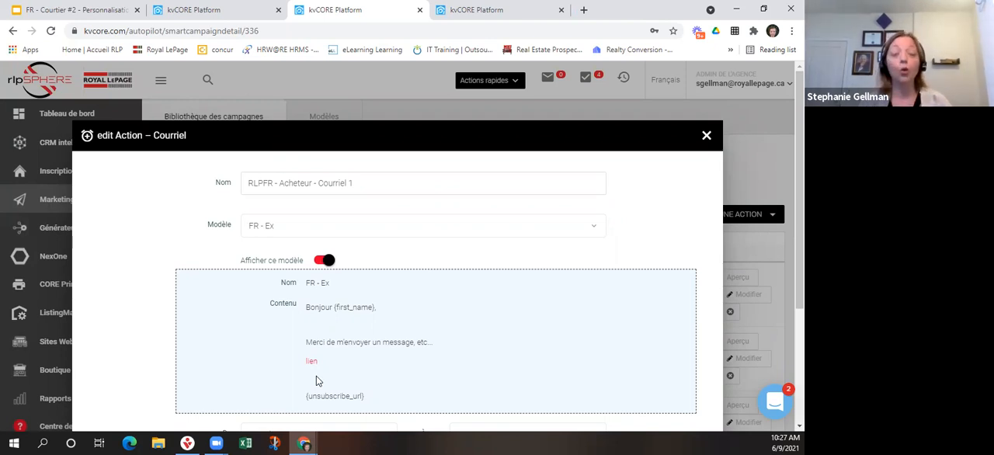
pyautogui.click(321, 260)
pyautogui.tripleClick(400, 190)
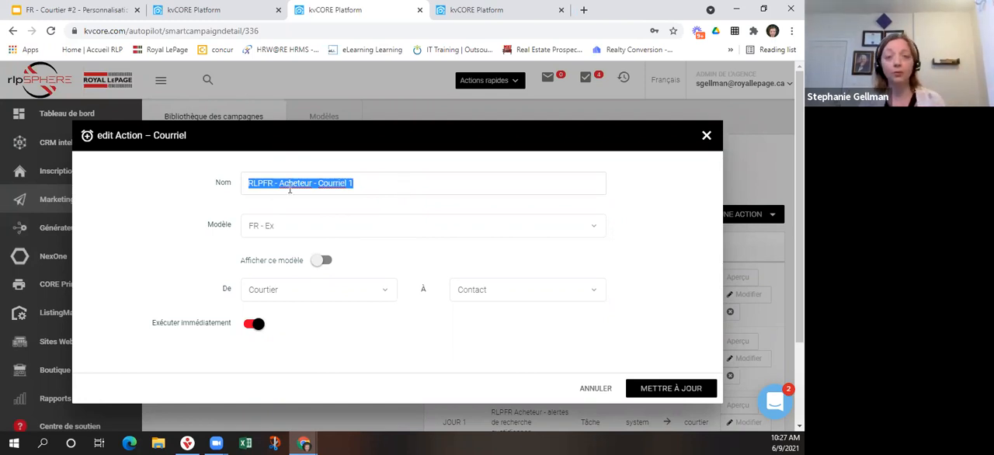
pyautogui.click(197, 212)
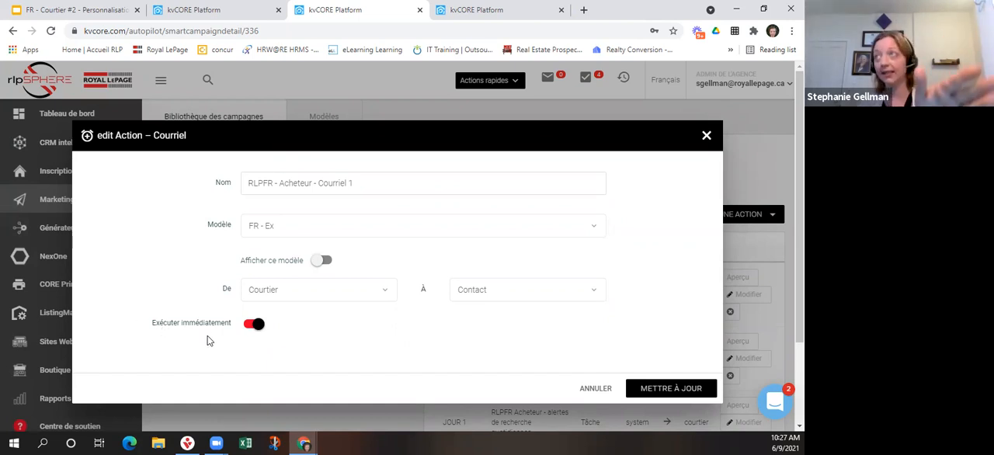
# Try delaying the email action with a time value of 1 in minutes and hours, and restore immediate execution.
pyautogui.click(254, 325)
pyautogui.scroll(-1, 233, 319)
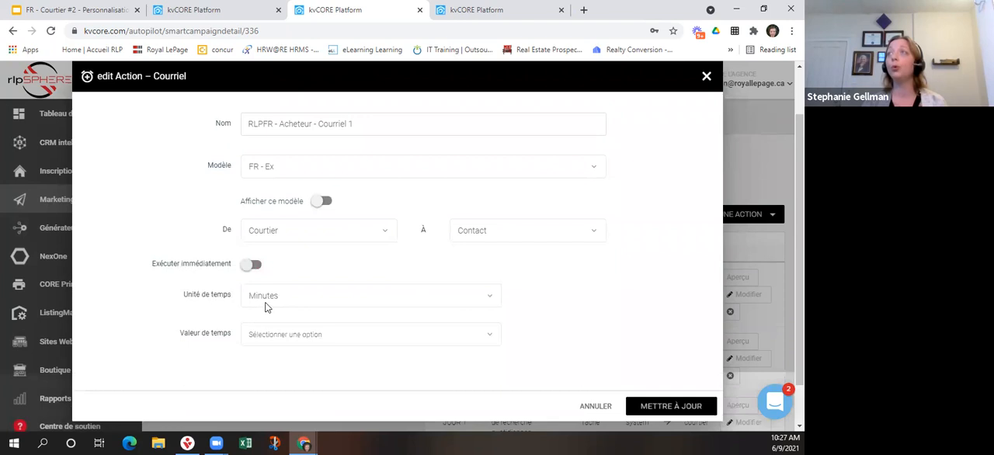
pyautogui.click(286, 334)
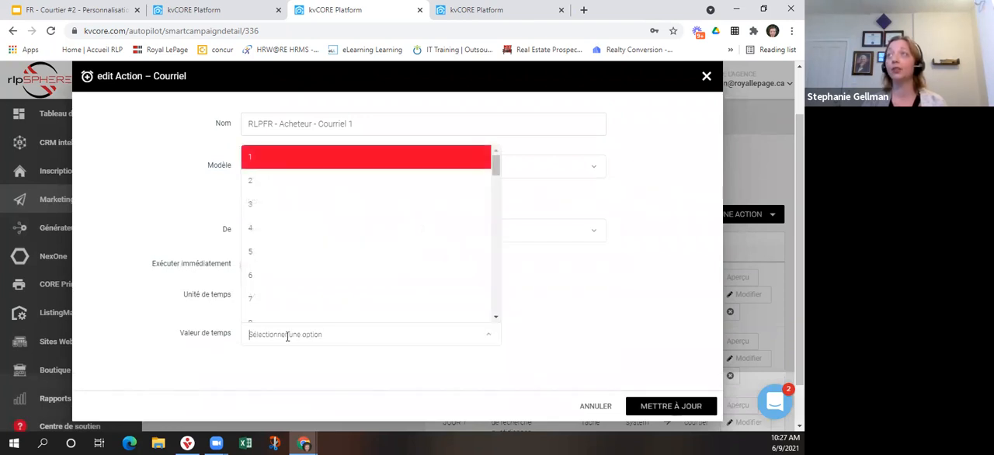
pyautogui.click(257, 160)
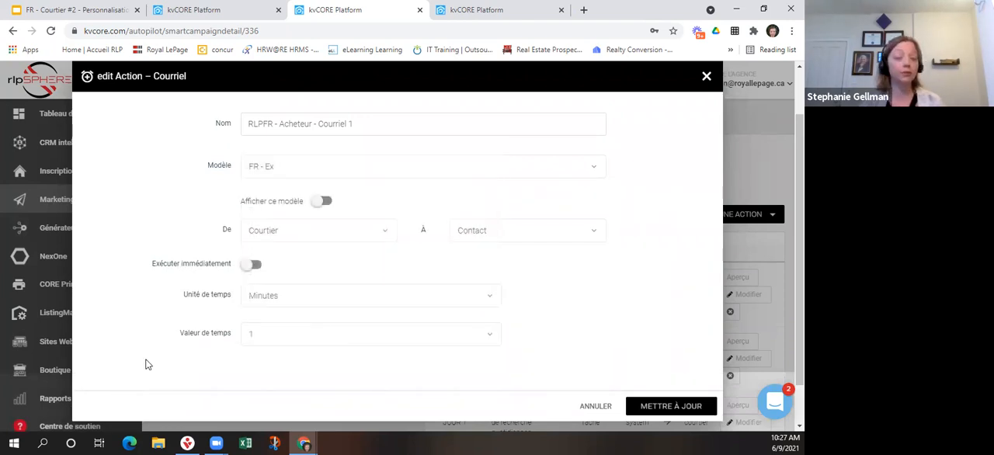
pyautogui.click(287, 299)
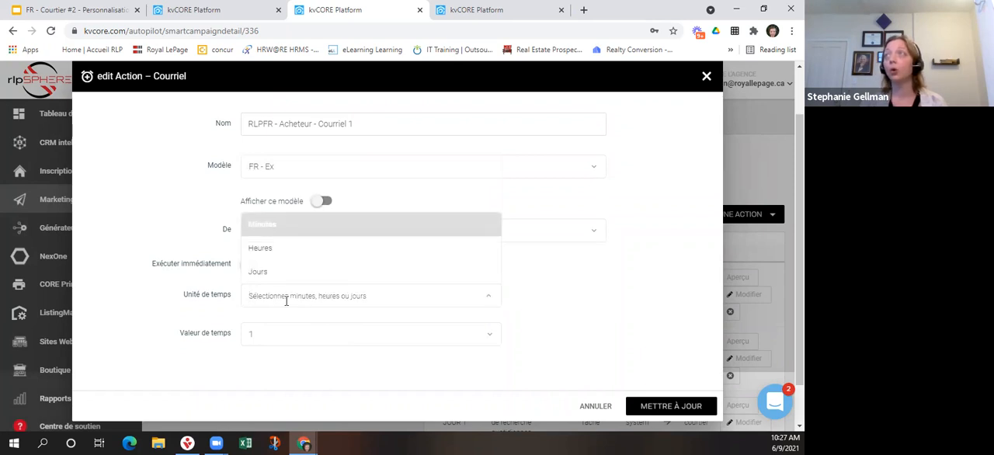
pyautogui.click(267, 249)
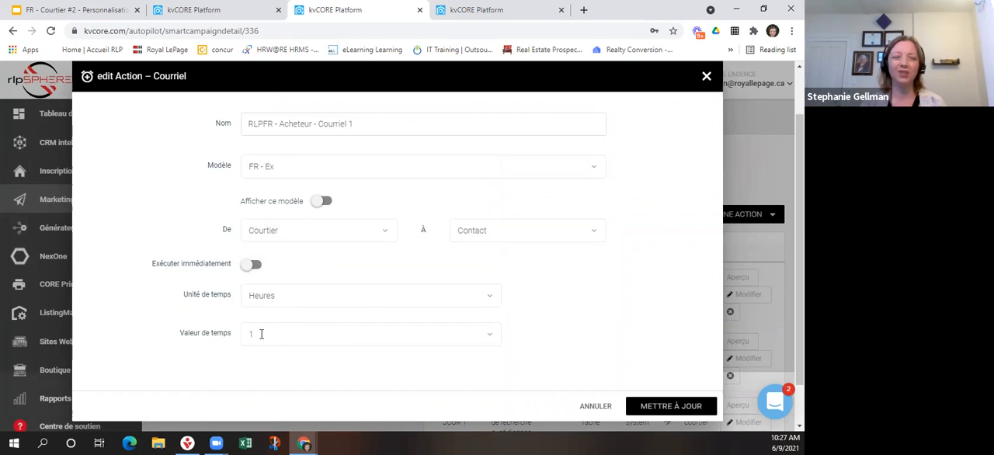
pyautogui.click(302, 294)
pyautogui.click(269, 225)
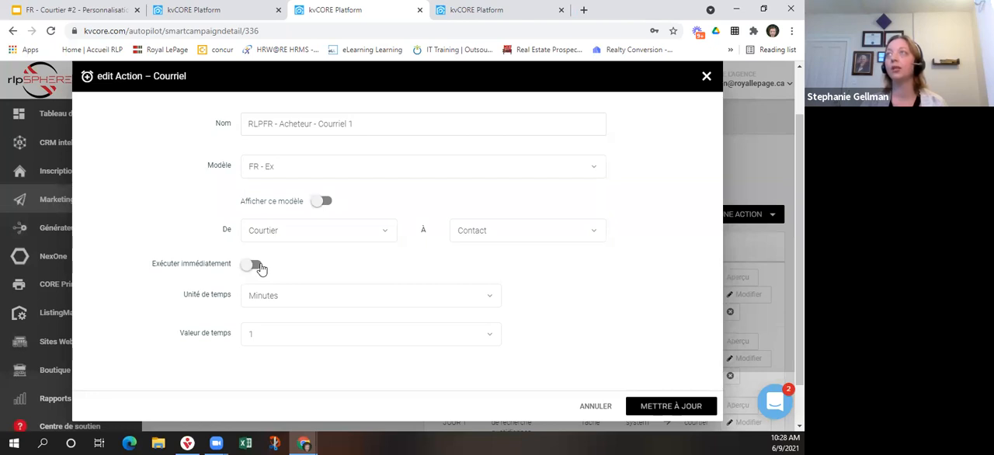
pyautogui.click(257, 265)
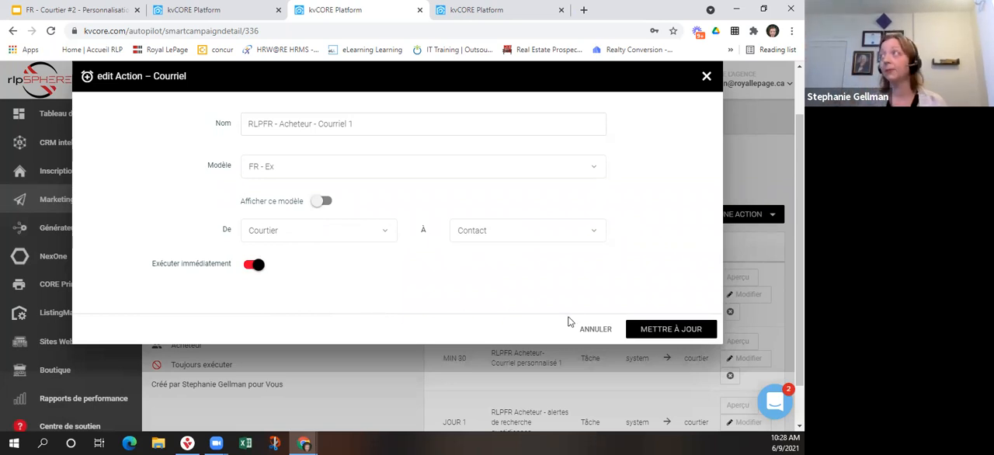
# Save the updated email action and check its preview in the campaign's action list.
pyautogui.click(643, 337)
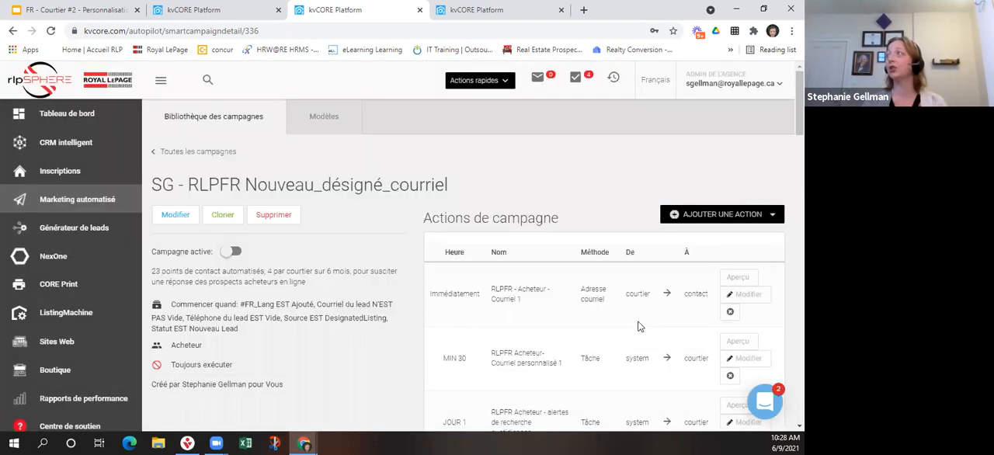
pyautogui.click(739, 278)
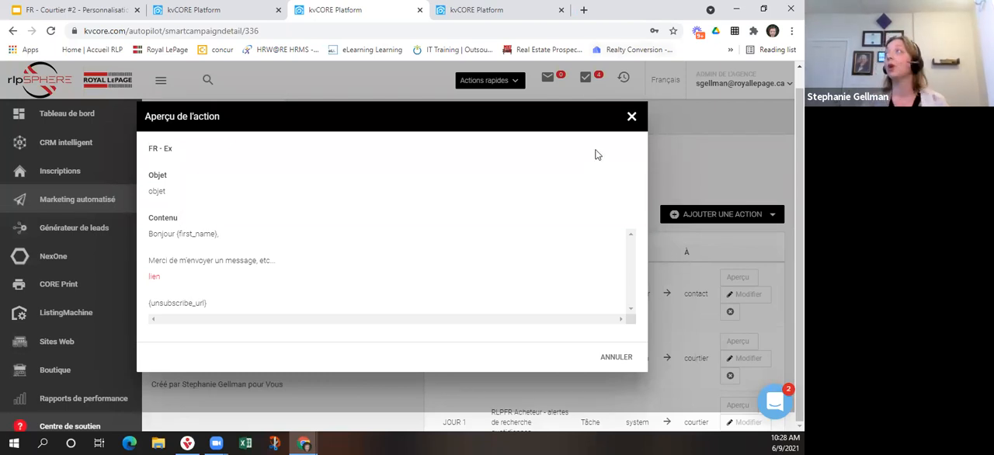
pyautogui.click(633, 118)
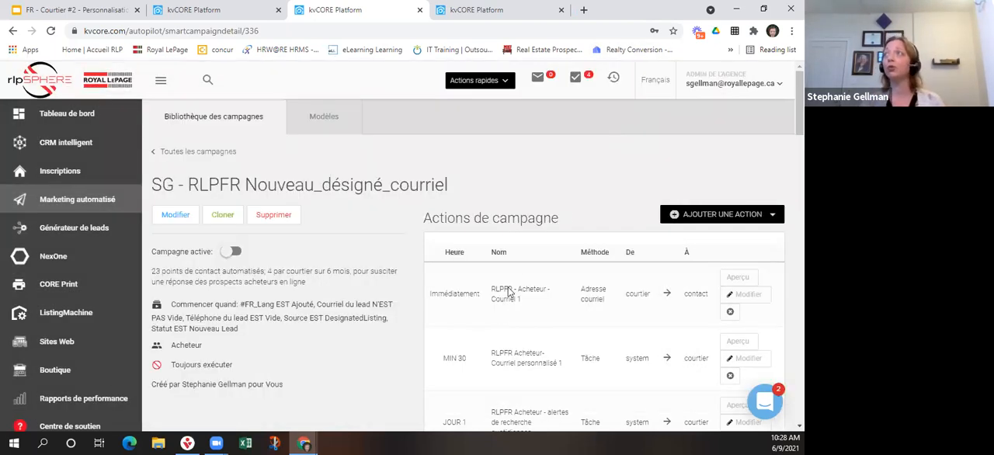
# Set the "Qu'avez-vous pensé" email action of the cloned campaign to run after 2 days and save the action.
pyautogui.scroll(-5, 518, 277)
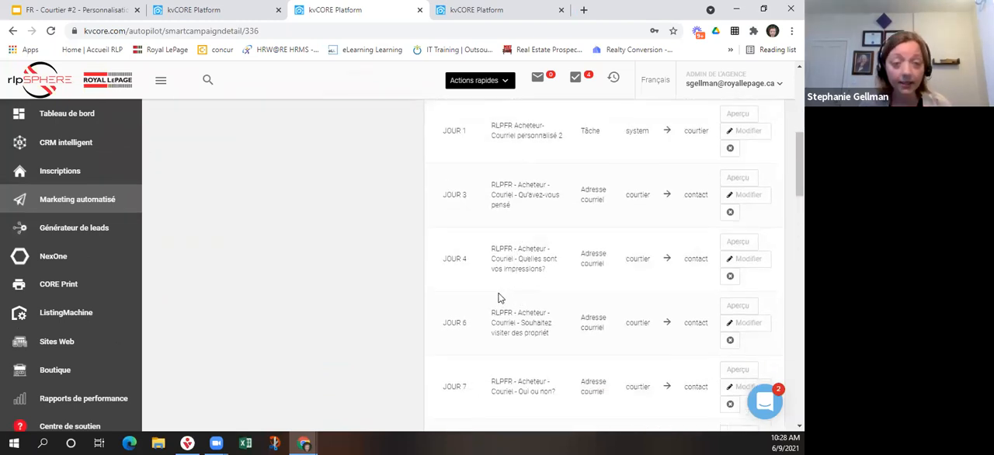
pyautogui.scroll(1, 499, 297)
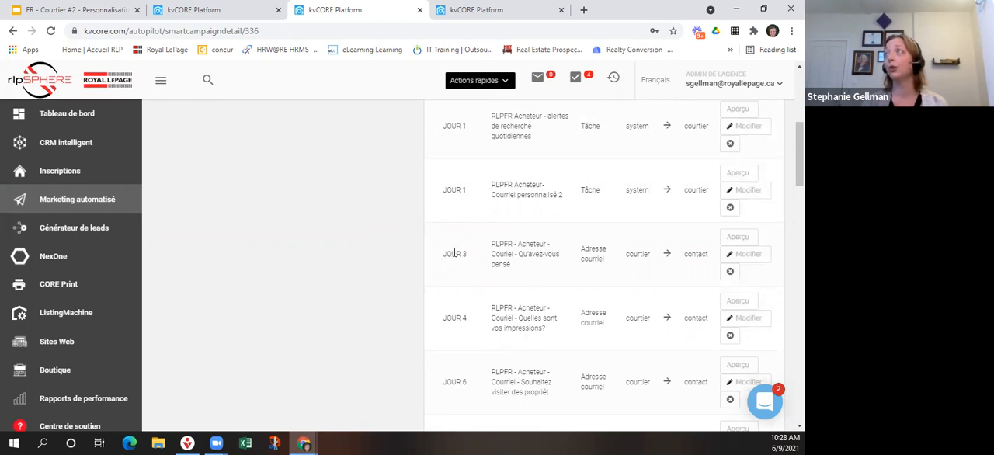
pyautogui.moveTo(442, 253); pyautogui.dragTo(468, 258)
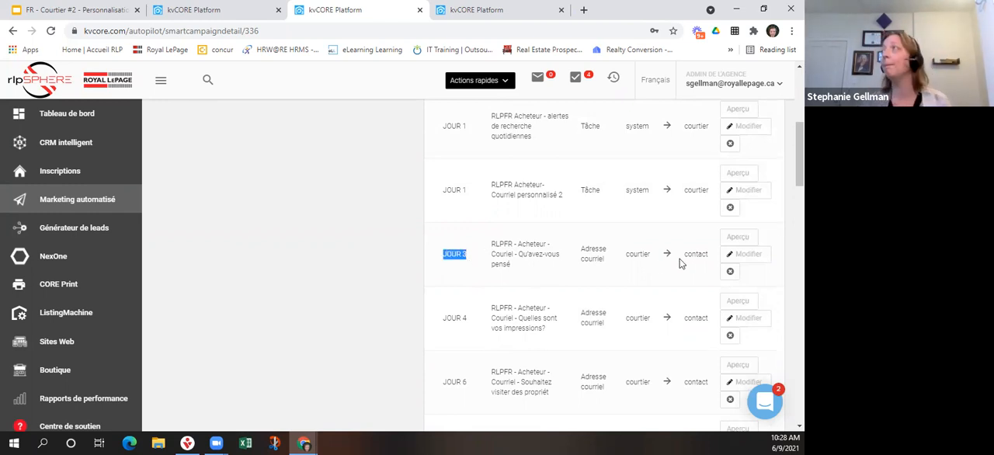
pyautogui.click(733, 258)
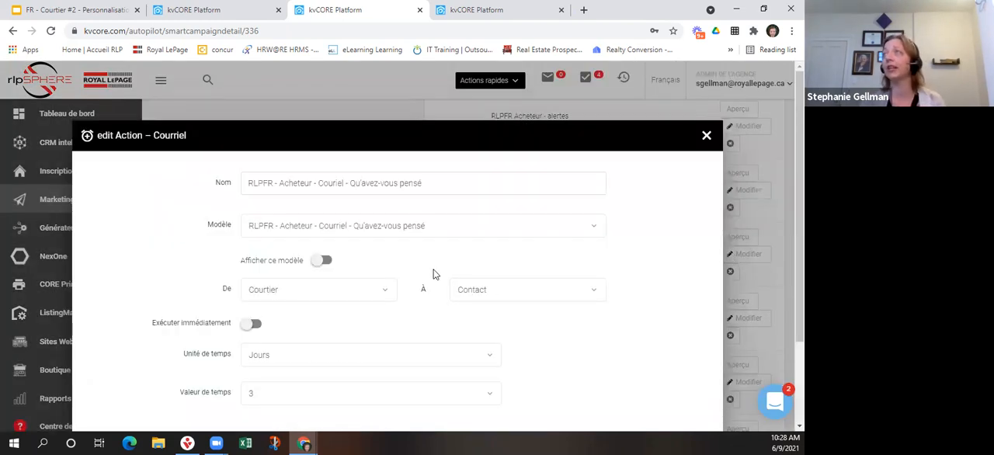
pyautogui.scroll(-3, 432, 273)
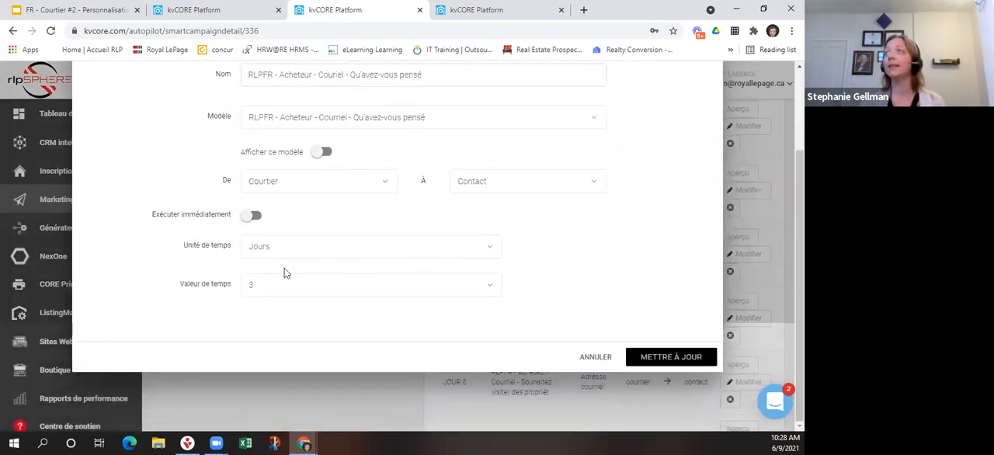
pyautogui.click(271, 283)
pyautogui.click(262, 133)
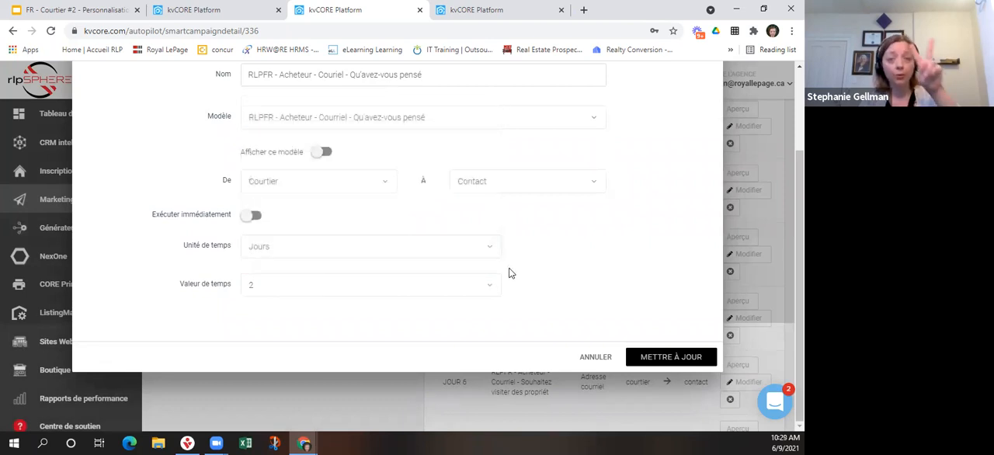
pyautogui.click(659, 359)
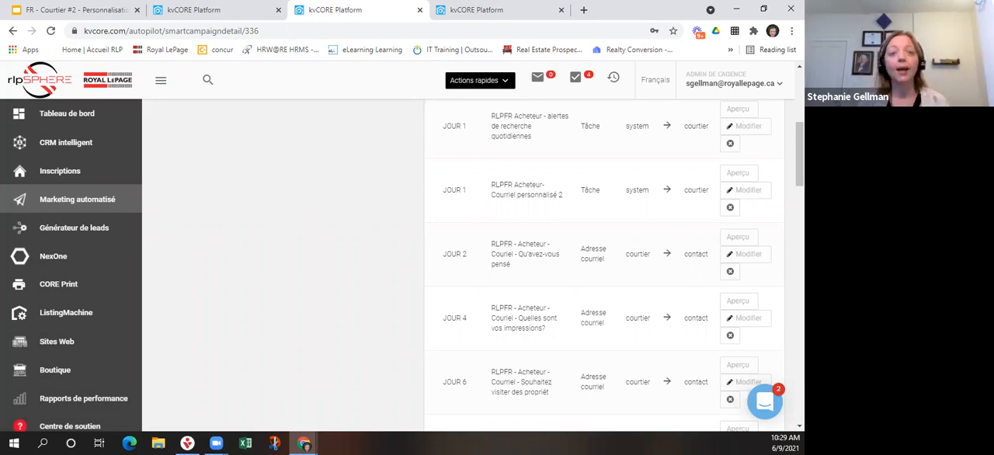
# Leave the cloned campaign's details and return to the library of all campaigns.
pyautogui.scroll(5, 528, 369)
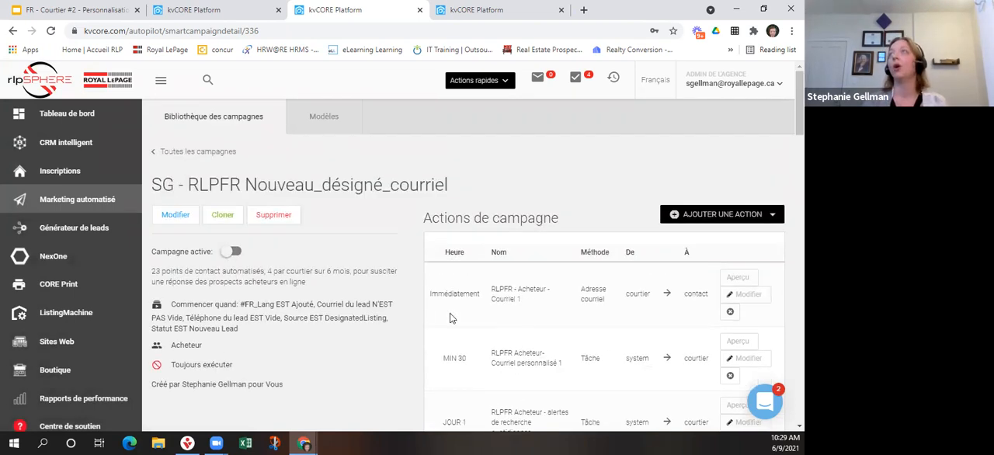
pyautogui.click(222, 218)
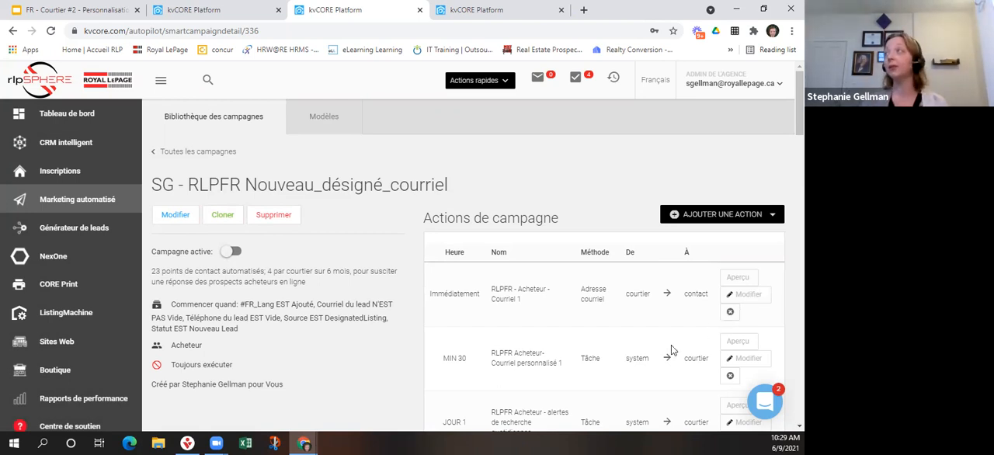
pyautogui.scroll(-1, 670, 344)
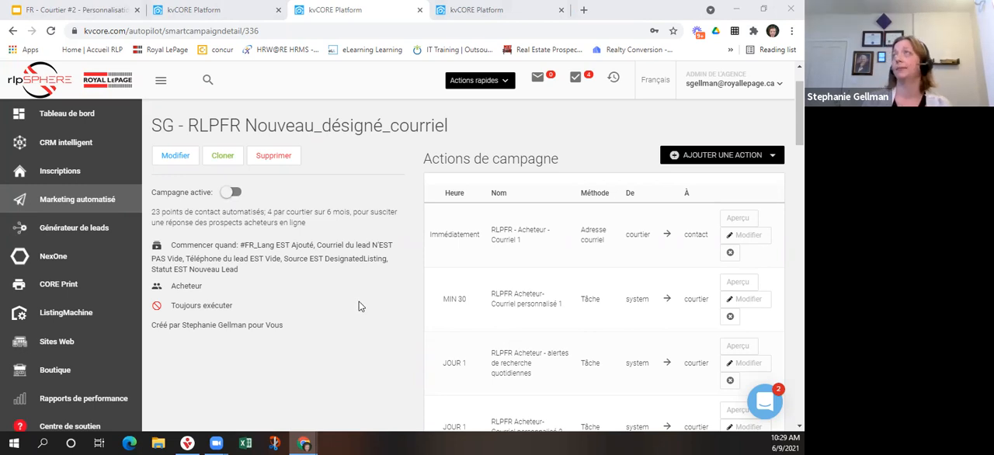
pyautogui.scroll(1, 358, 307)
pyautogui.click(193, 155)
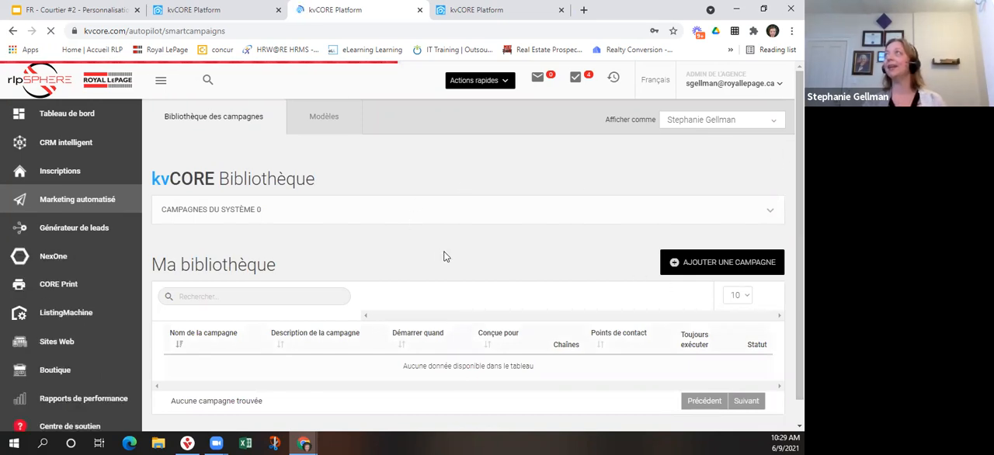
# Start a new campaign and set its scope to the agent's own name.
pyautogui.click(697, 263)
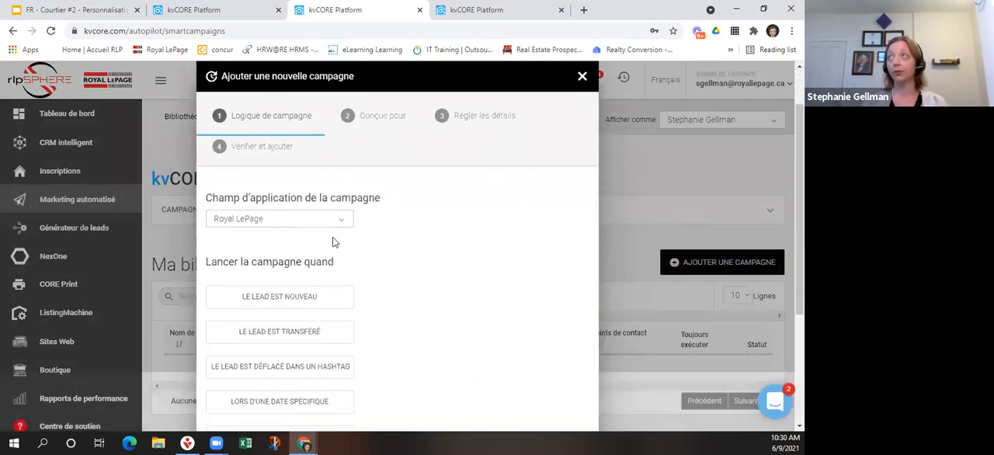
pyautogui.click(337, 224)
pyautogui.scroll(-5, 284, 303)
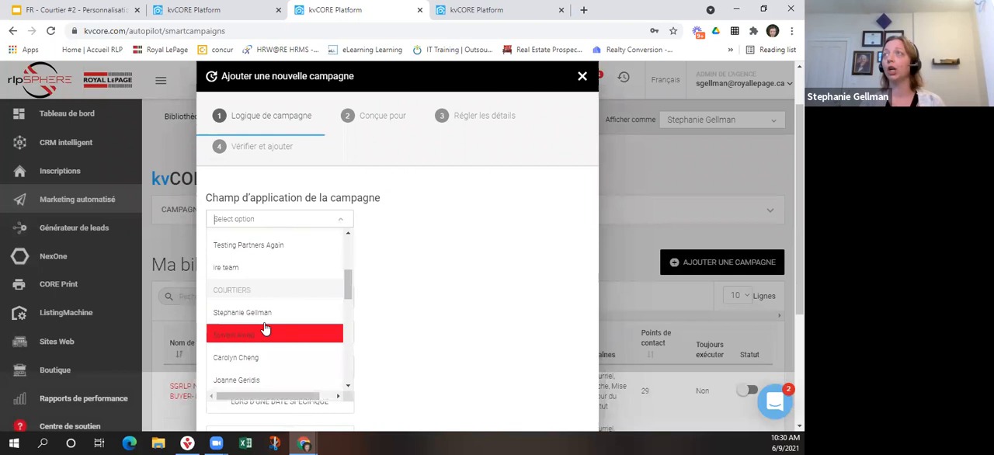
pyautogui.click(308, 314)
# Try the new-lead trigger for the campaign and browse its available lead sources without choosing one.
pyautogui.scroll(-1, 362, 317)
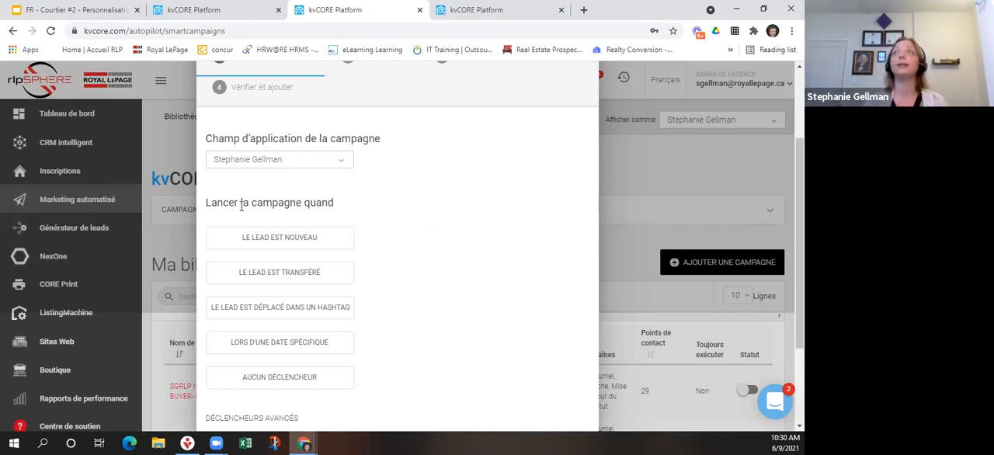
pyautogui.scroll(-1, 395, 202)
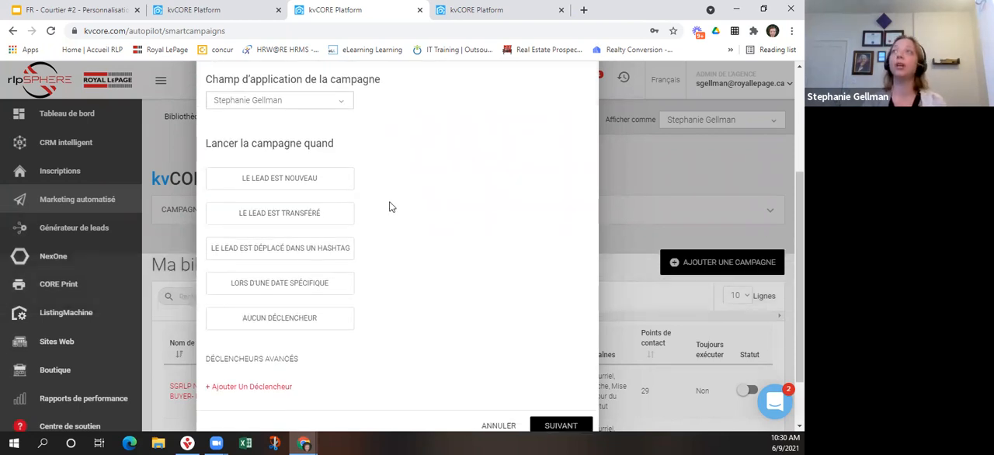
pyautogui.click(265, 180)
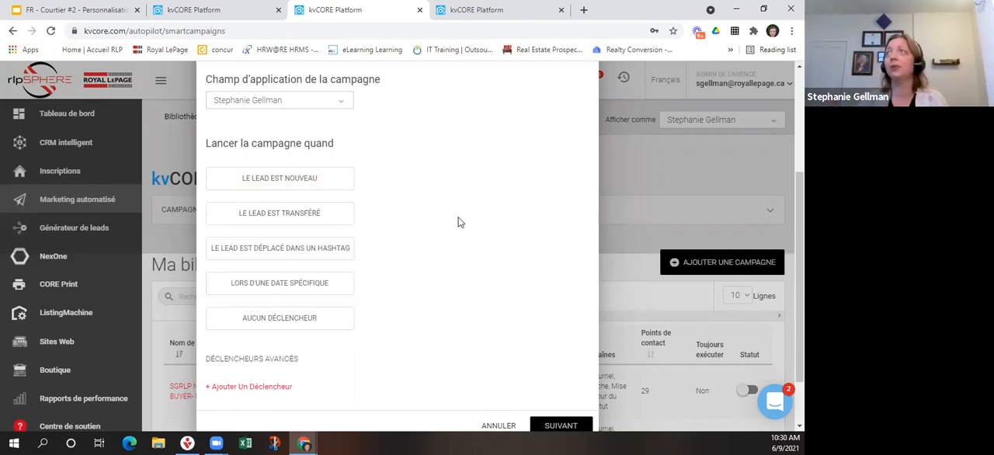
pyautogui.click(298, 184)
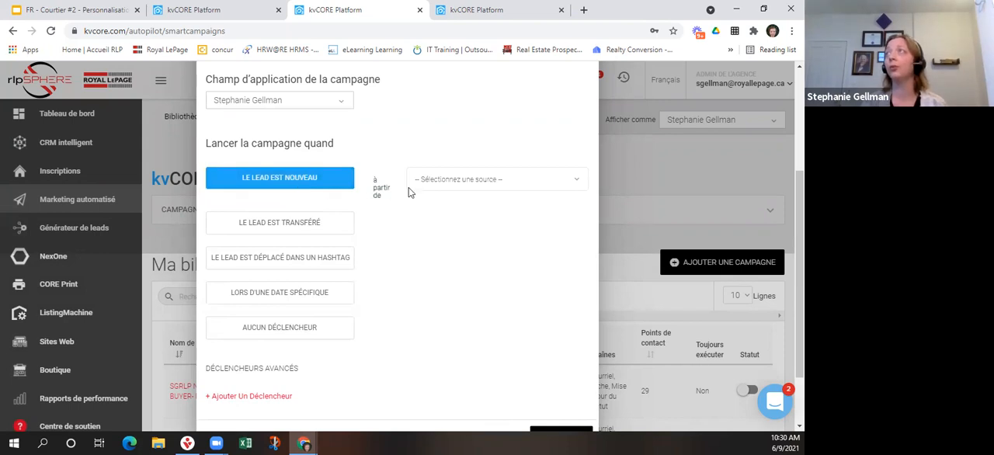
pyautogui.click(470, 172)
pyautogui.scroll(-5, 477, 349)
pyautogui.click(447, 249)
pyautogui.click(458, 179)
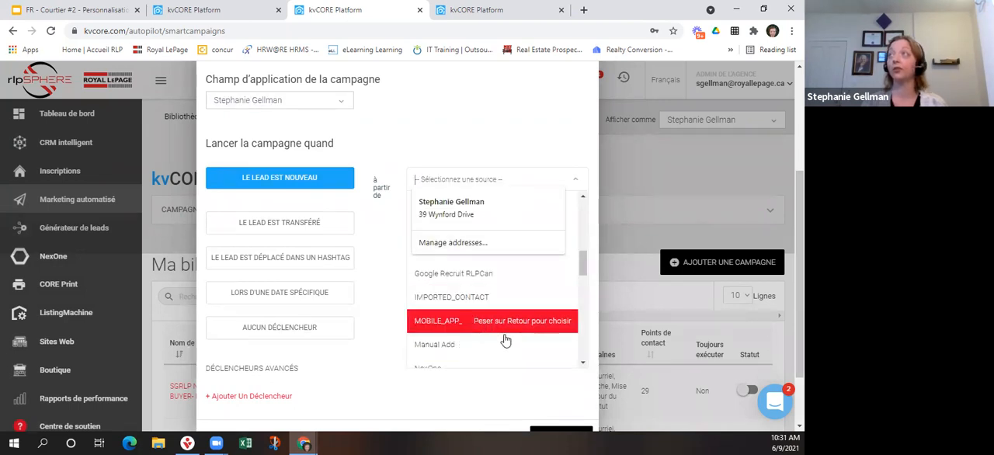
pyautogui.scroll(-2, 505, 340)
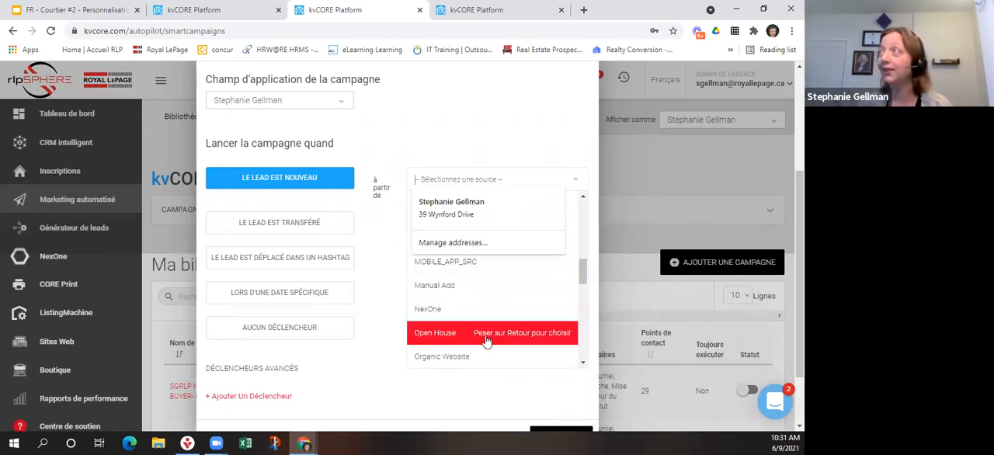
pyautogui.scroll(-3, 500, 357)
pyautogui.scroll(-3, 497, 357)
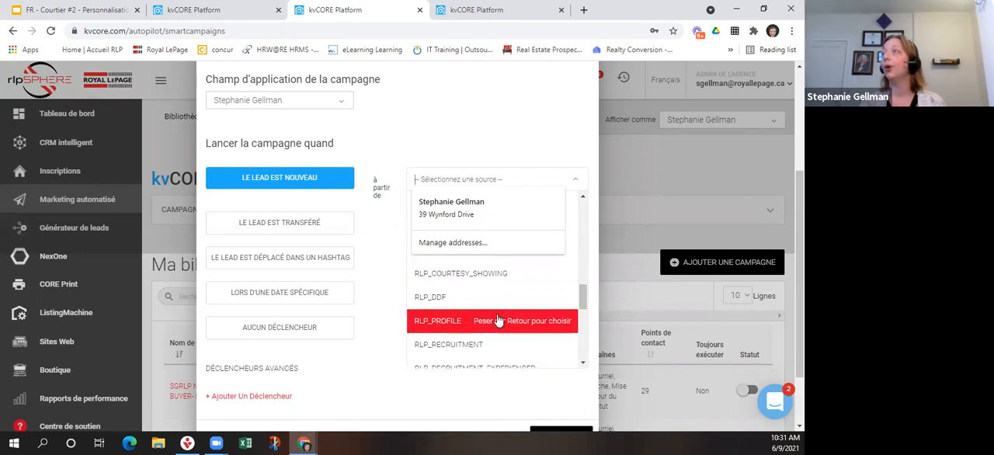
pyautogui.click(360, 394)
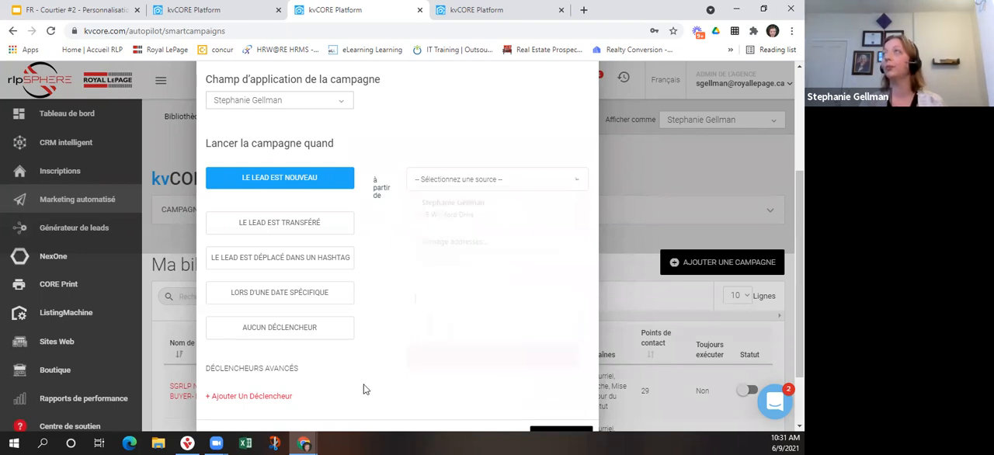
pyautogui.scroll(-2, 345, 192)
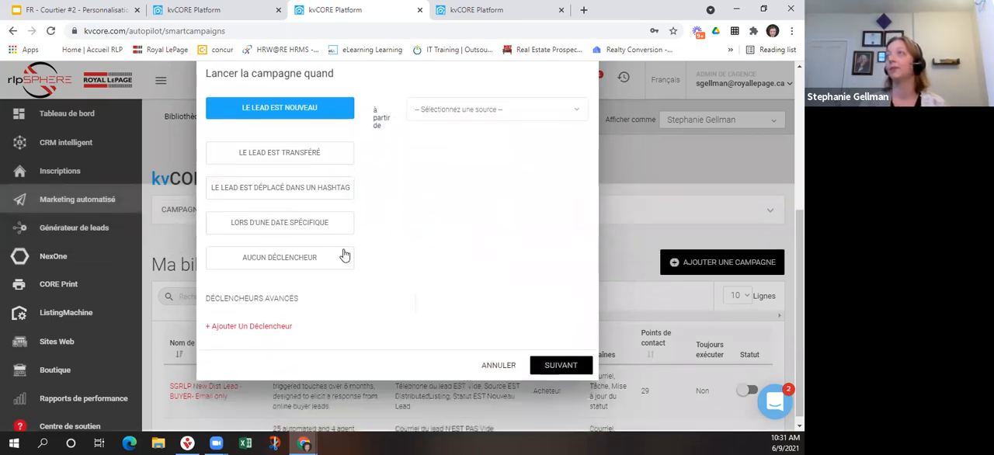
# Try the launch options for a transferred lead, a lead moved into a hashtag, and no trigger.
pyautogui.click(267, 147)
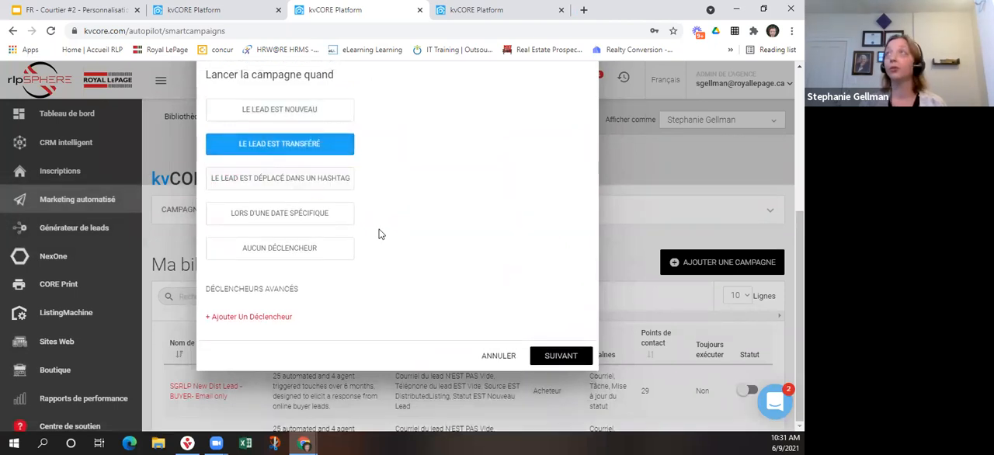
pyautogui.scroll(2, 377, 231)
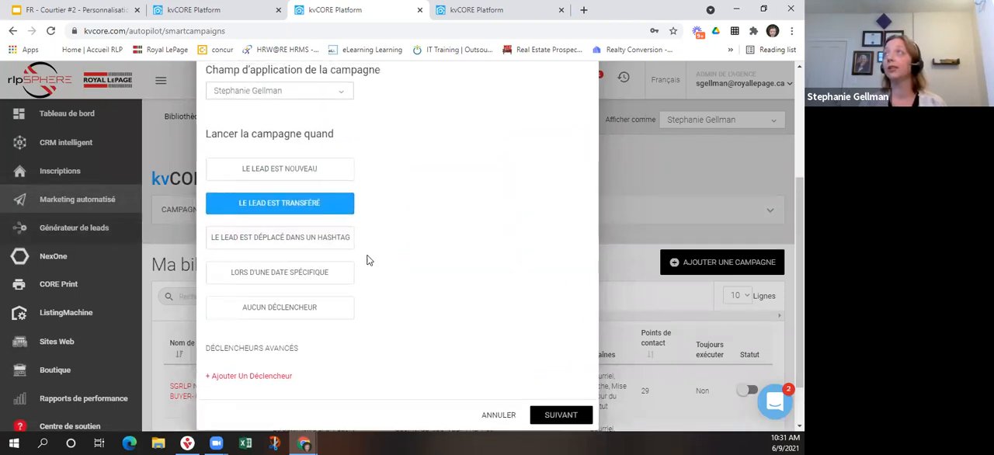
pyautogui.click(276, 247)
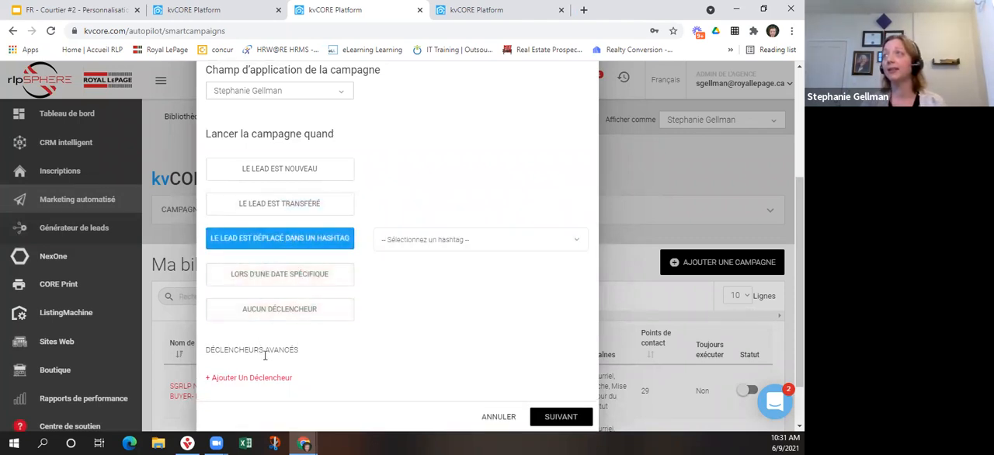
pyautogui.click(256, 312)
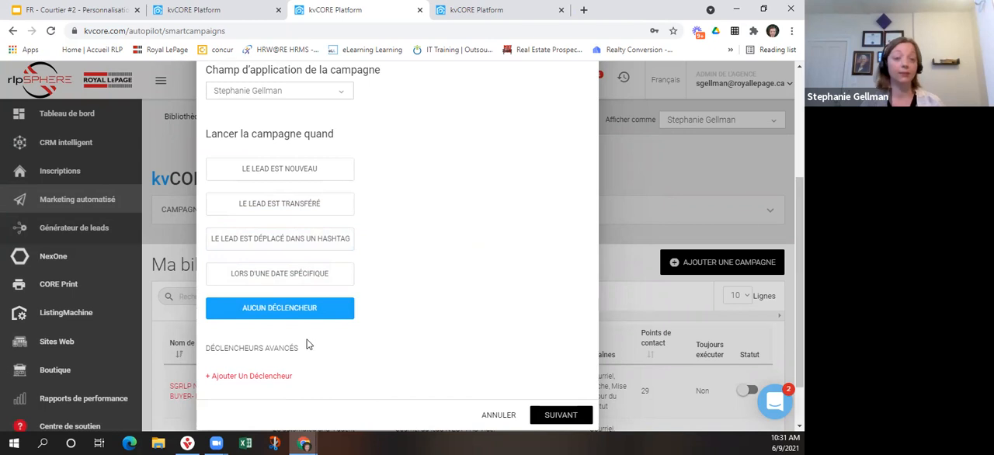
# Add an advanced trigger with the condition Lead EST Transféré.
pyautogui.click(264, 377)
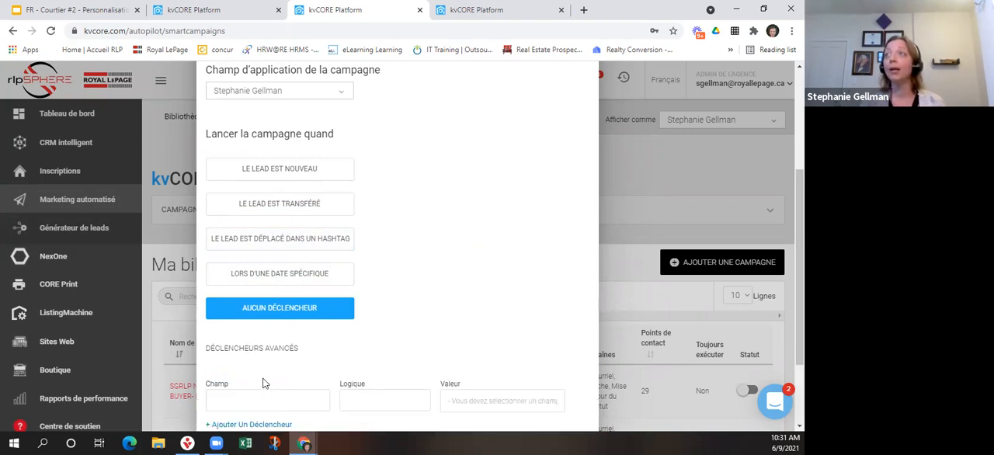
pyautogui.scroll(-3, 262, 380)
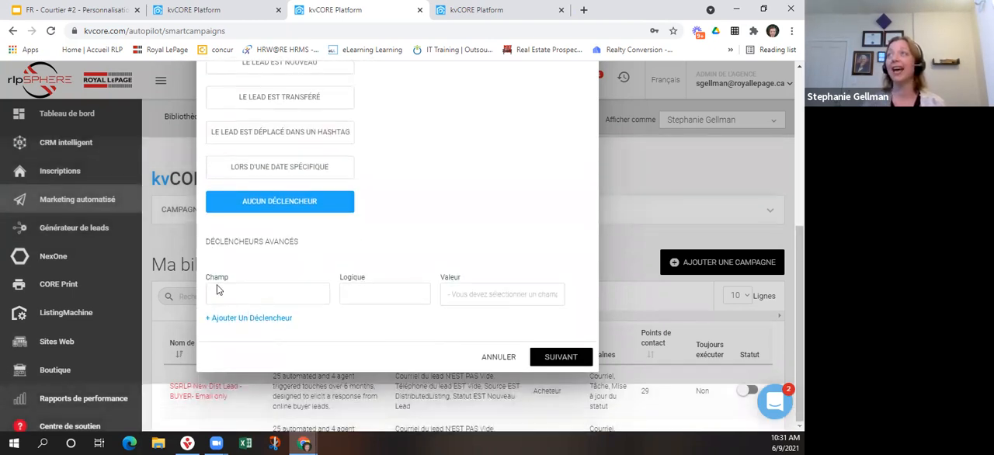
pyautogui.click(251, 292)
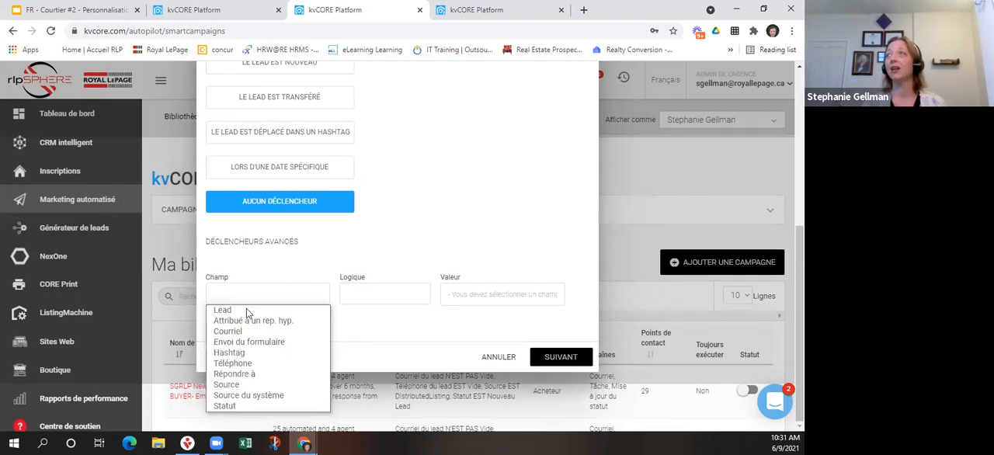
pyautogui.click(246, 310)
pyautogui.click(467, 302)
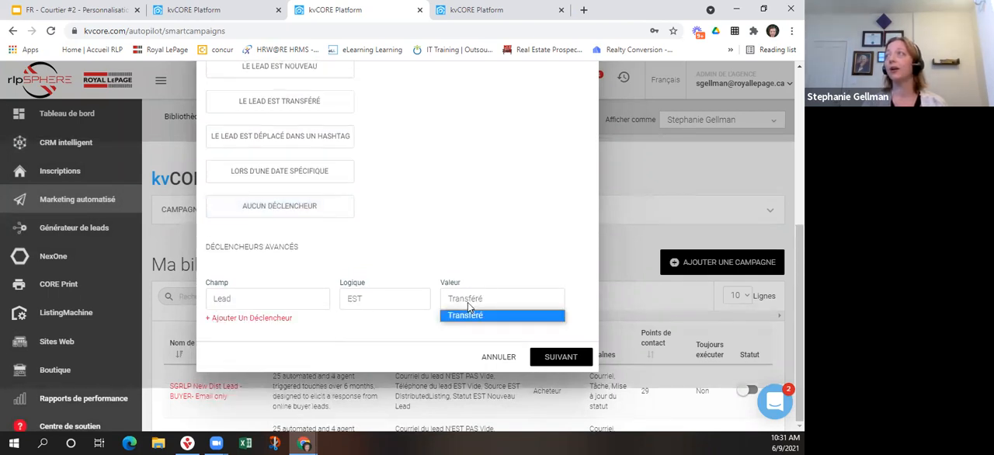
# Change the advanced trigger's condition to Statut EST Nouveau lead.
pyautogui.click(278, 302)
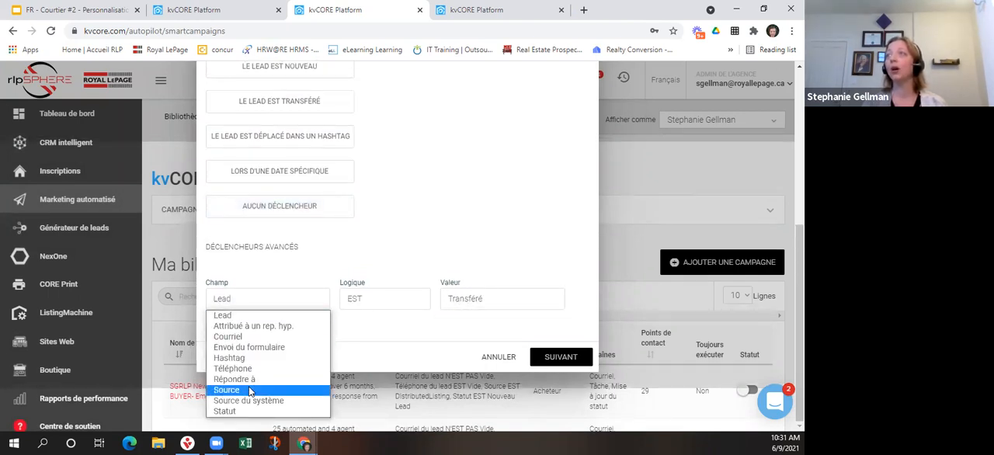
pyautogui.click(244, 410)
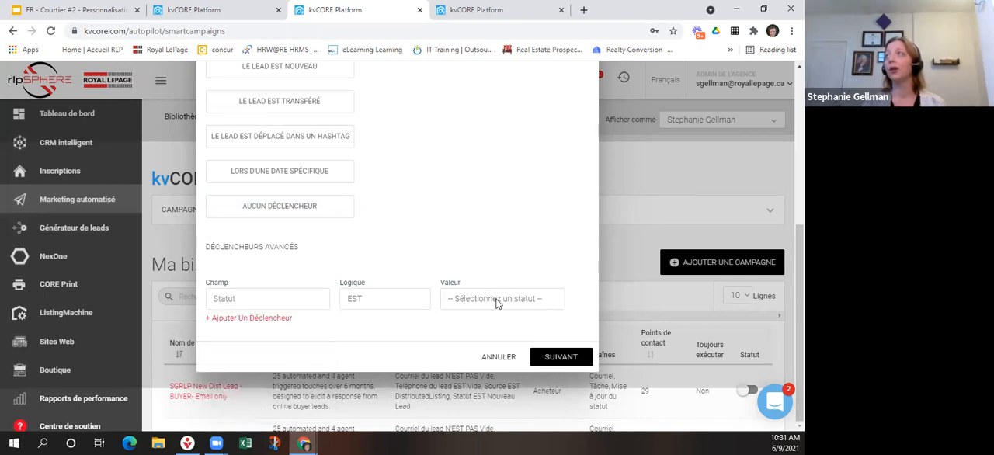
pyautogui.click(496, 302)
pyautogui.click(497, 350)
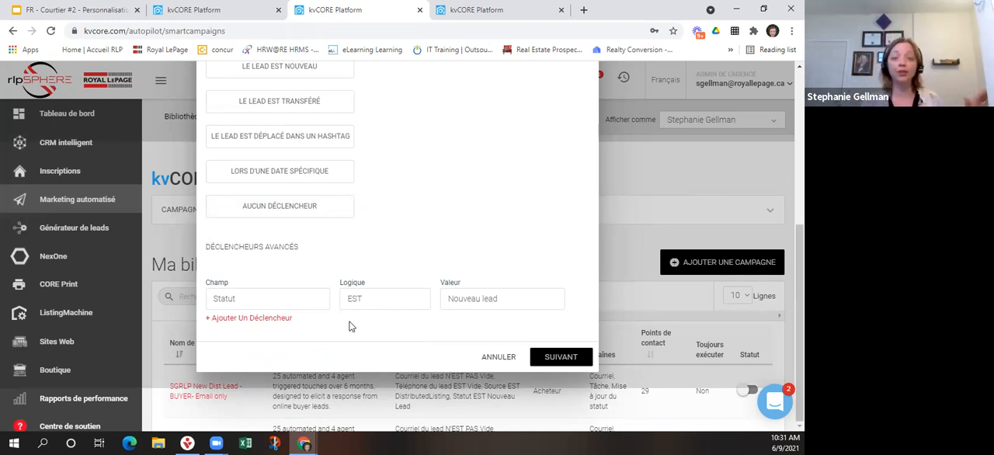
pyautogui.scroll(2, 358, 318)
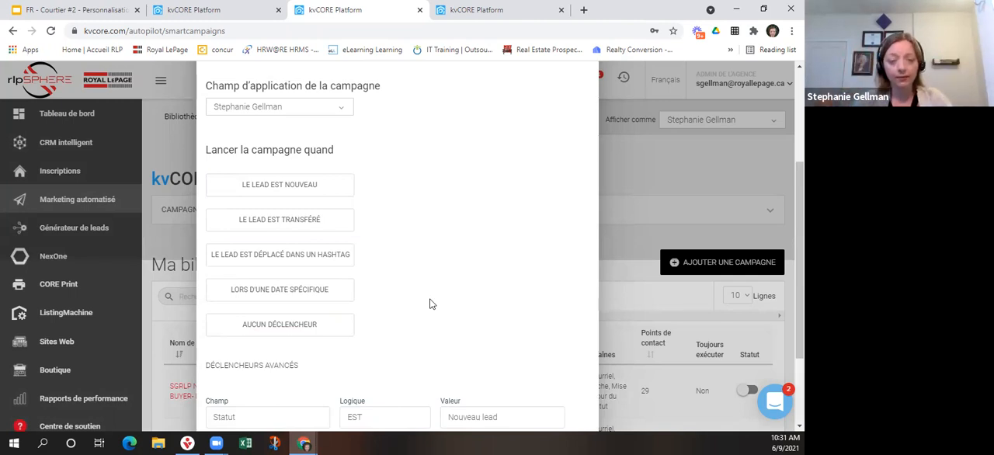
pyautogui.scroll(3, 429, 303)
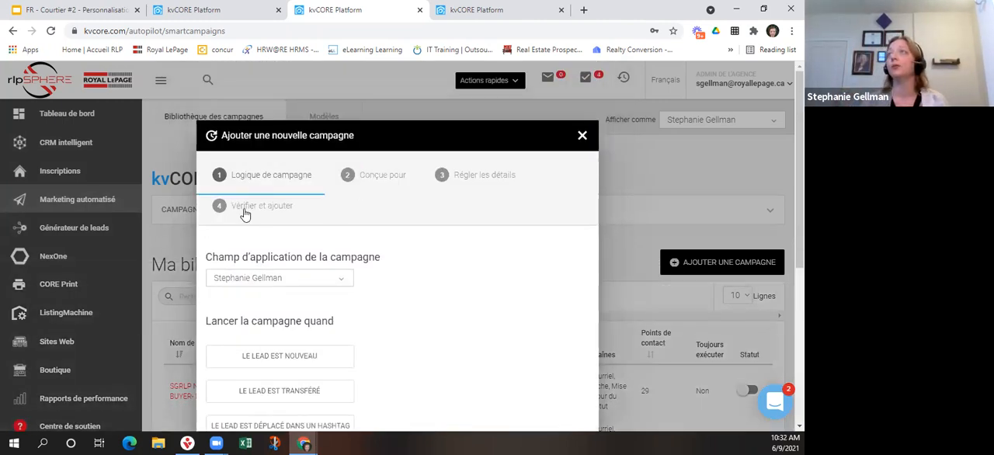
# Accept the campaign logic with its advanced trigger and set the campaign as designed for Acheteur.
pyautogui.scroll(-2, 381, 199)
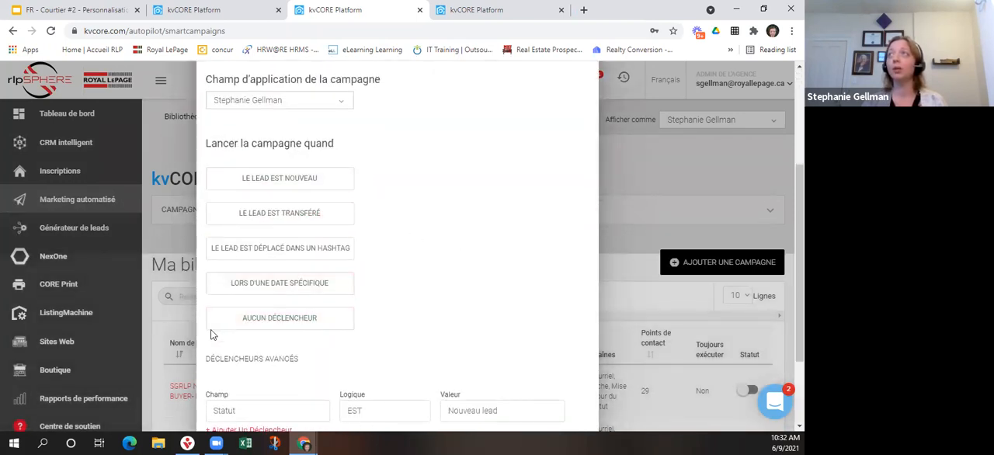
pyautogui.scroll(-2, 408, 222)
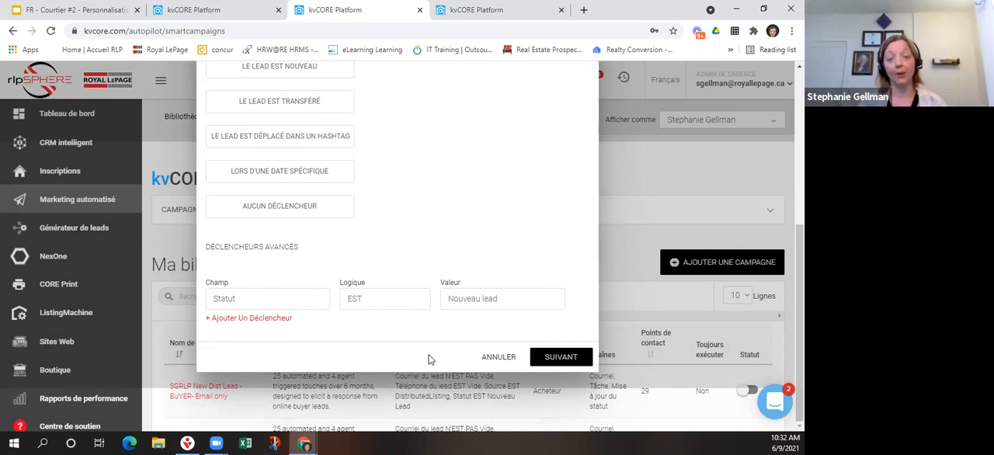
pyautogui.click(551, 363)
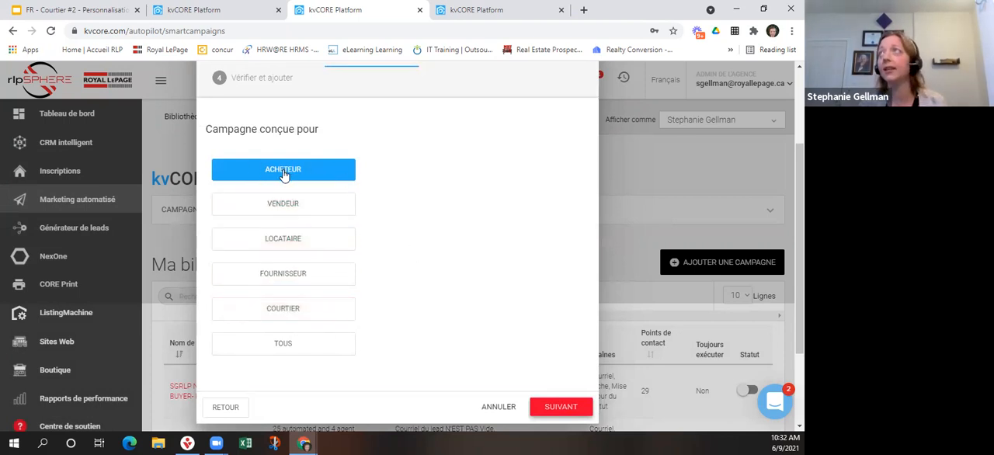
pyautogui.click(564, 406)
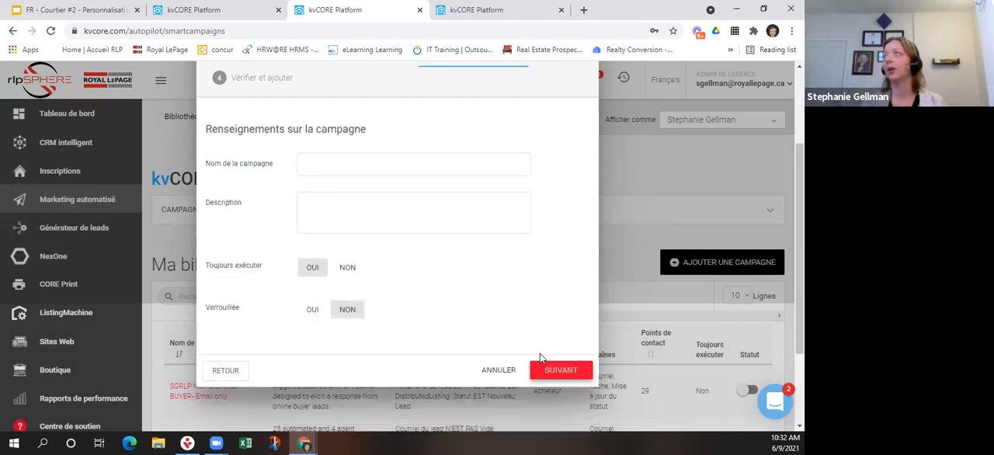
# Name the campaign "FR acheteur - juin" and enter "description" as its description.
pyautogui.click(334, 162)
pyautogui.write('F')
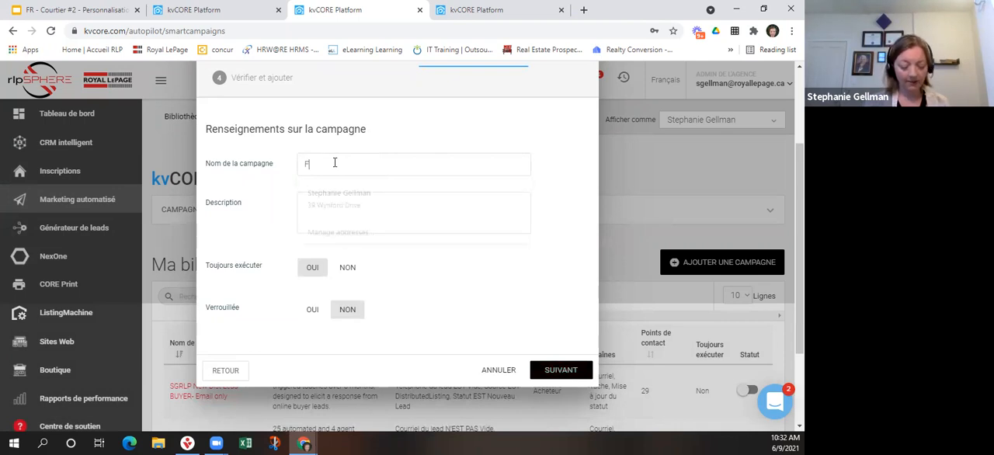
pyautogui.write('R achet')
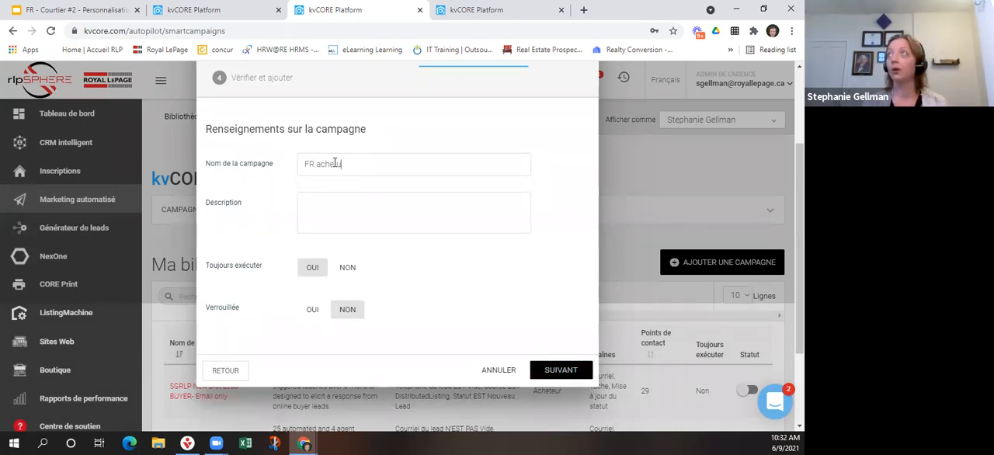
pyautogui.write('ur')
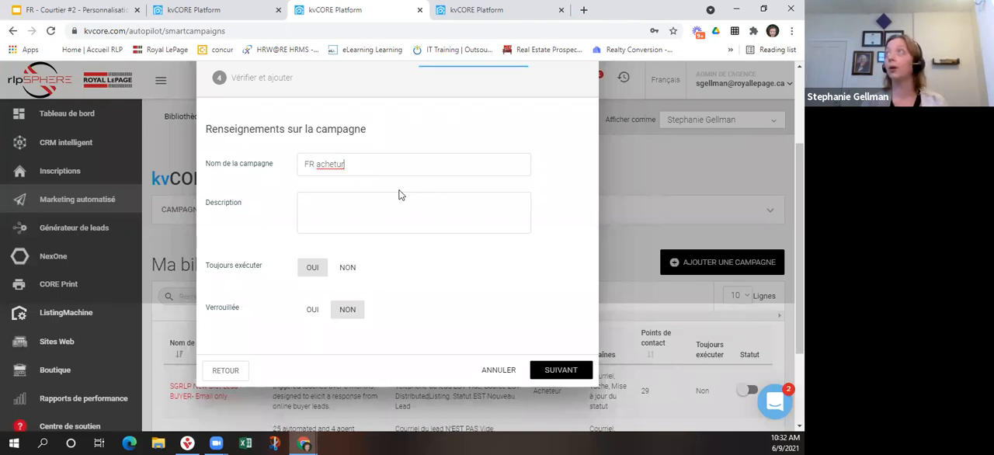
pyautogui.press('BackSpace')
pyautogui.press('BackSpace')
pyautogui.write('eur - jui')
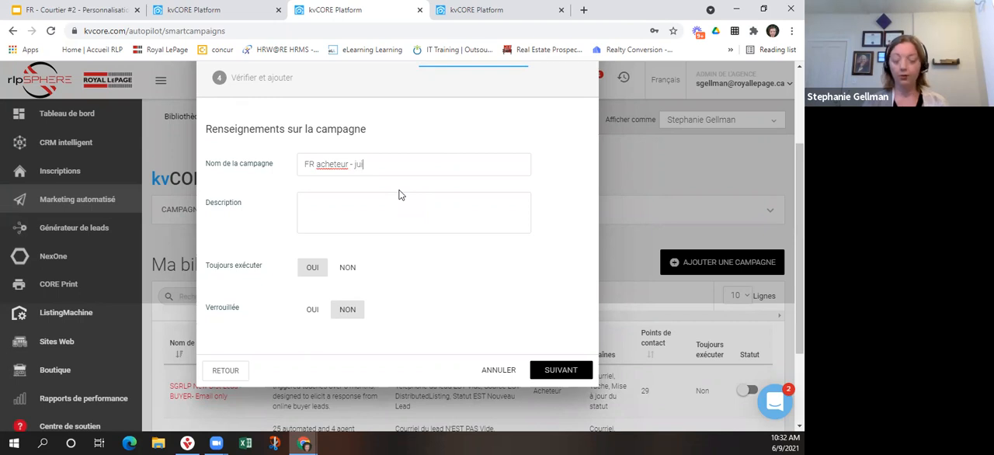
pyautogui.write('n')
pyautogui.click(360, 205)
pyautogui.write('description')
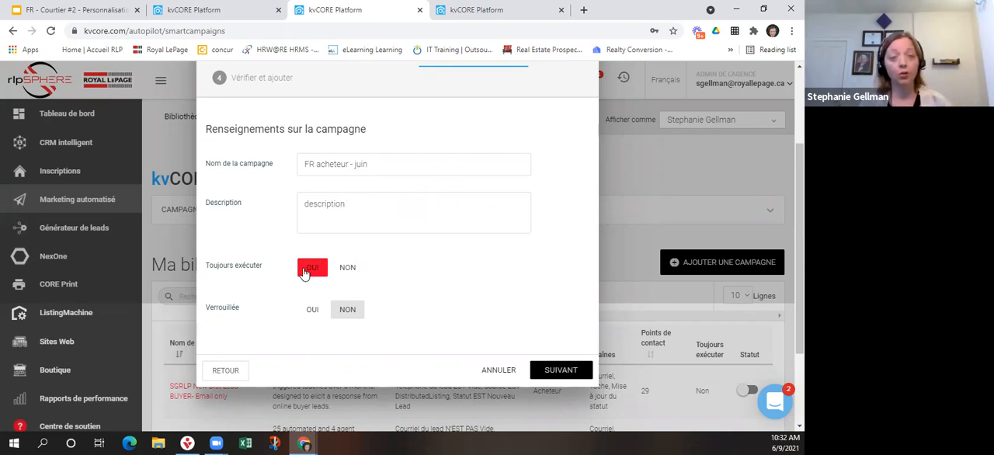
# Set Toujours exécuter to Non, review the campaign summary and add the new campaign.
pyautogui.click(347, 269)
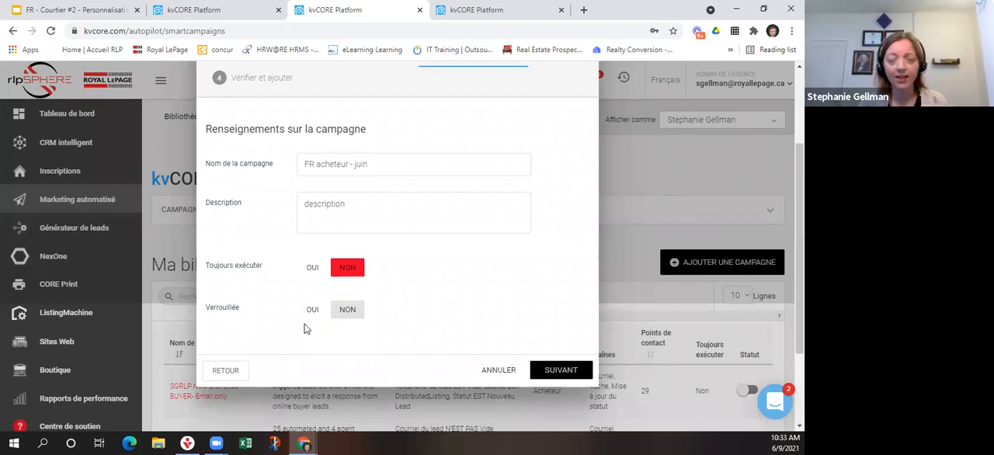
pyautogui.click(564, 369)
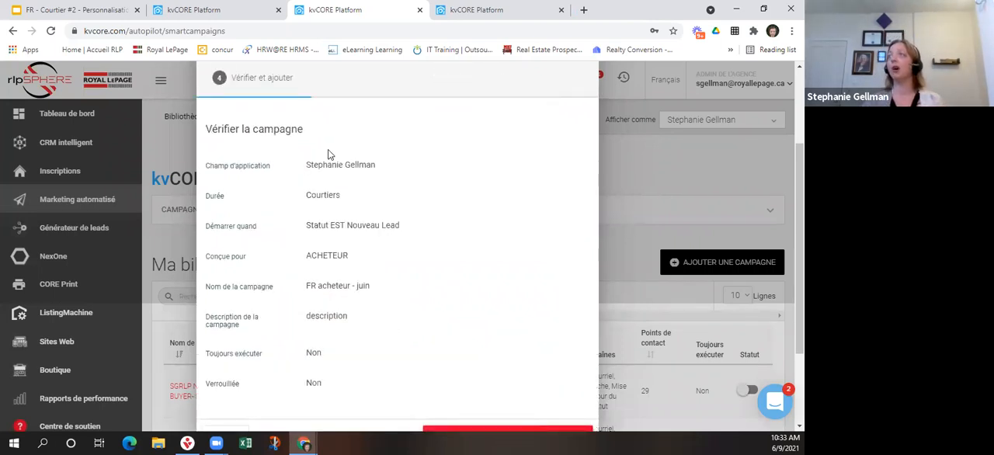
pyautogui.scroll(-1, 461, 274)
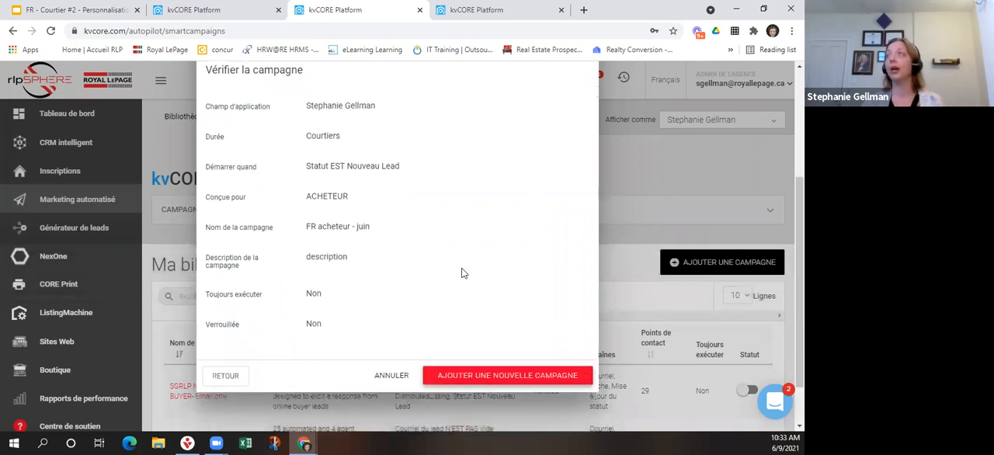
pyautogui.click(492, 381)
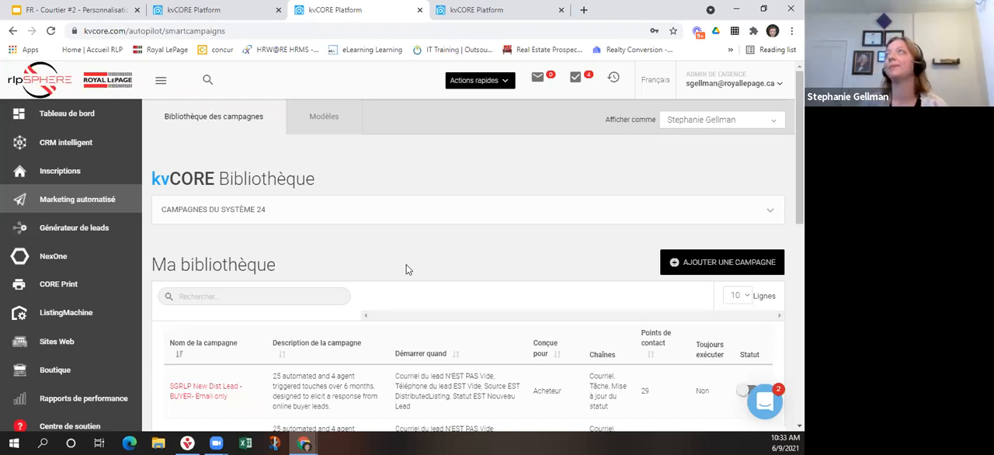
# Look through Ma bibliothèque for the newly added campaign and reload the page.
pyautogui.scroll(-1, 380, 255)
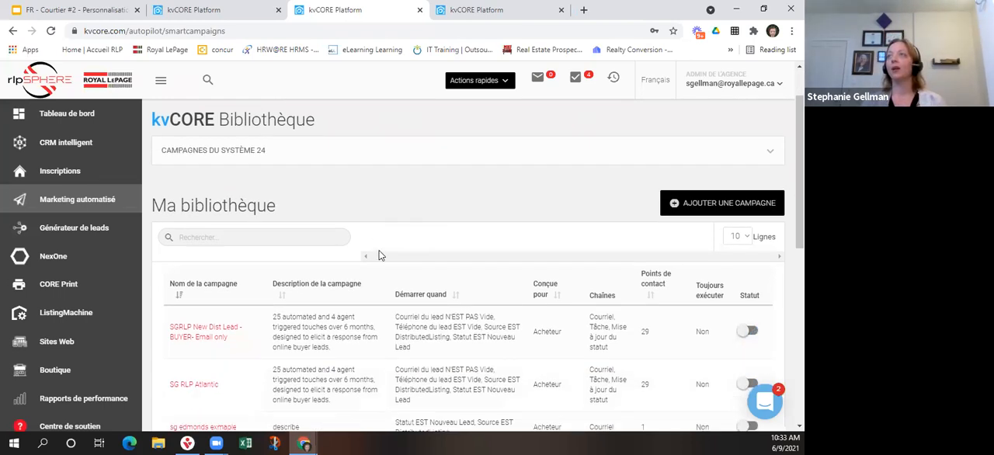
pyautogui.scroll(-2, 372, 232)
pyautogui.scroll(1, 373, 231)
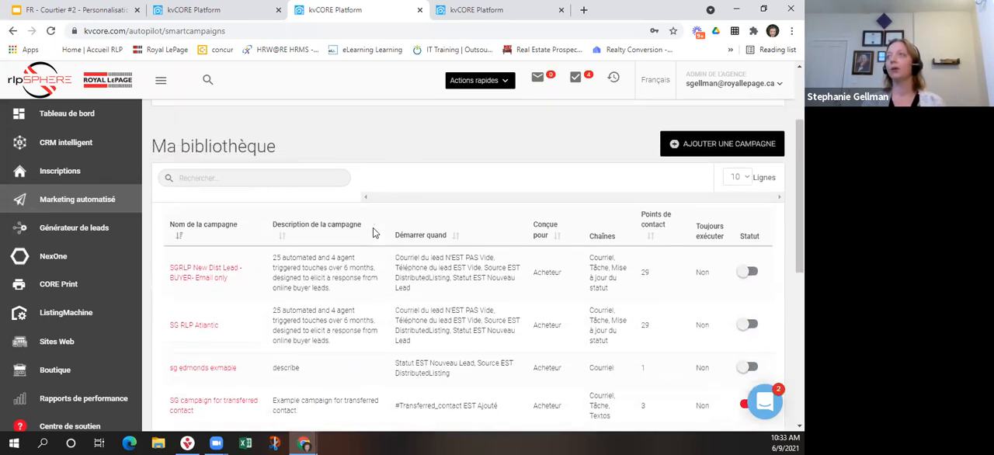
pyautogui.scroll(2, 373, 233)
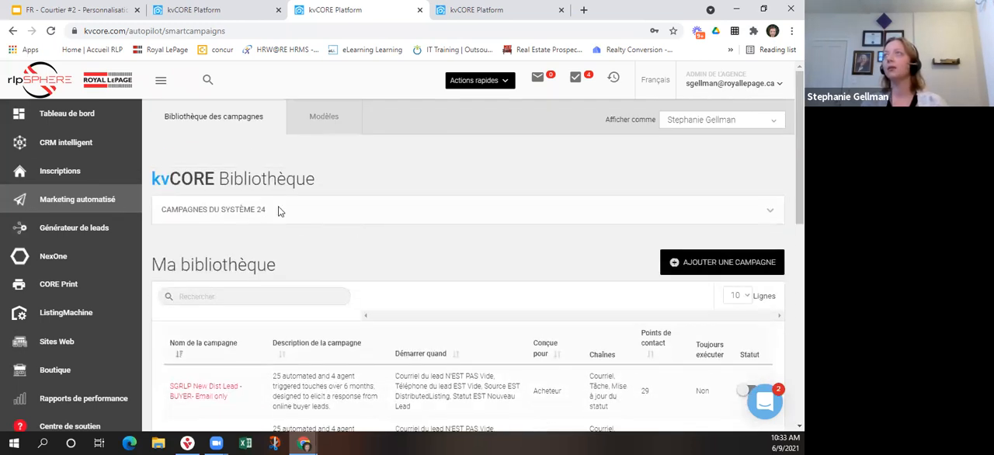
pyautogui.click(49, 32)
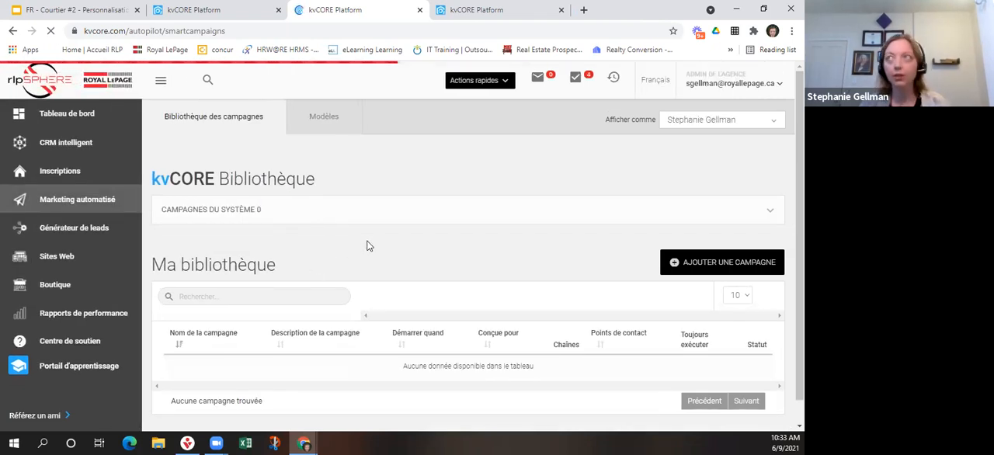
# Search Ma bibliothèque for "FR - acheteur" and open the FR acheteur - juin campaign.
pyautogui.scroll(-1, 365, 243)
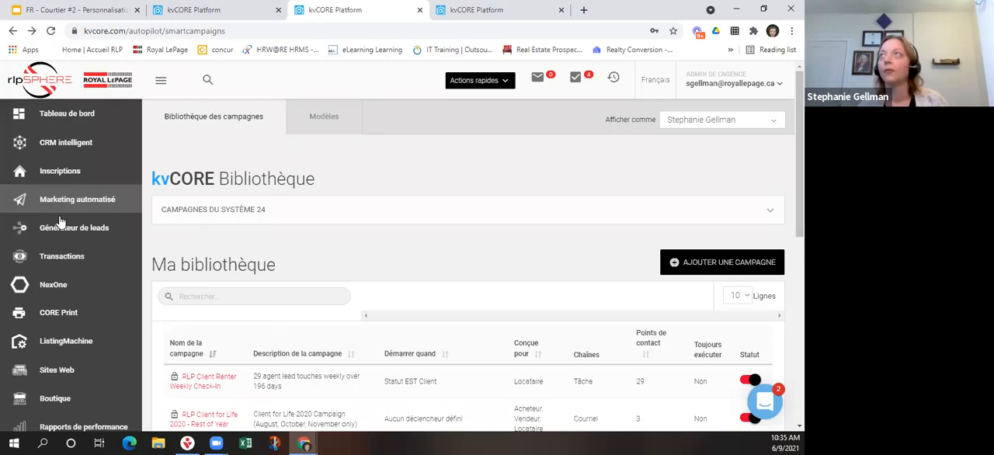
pyautogui.click(214, 296)
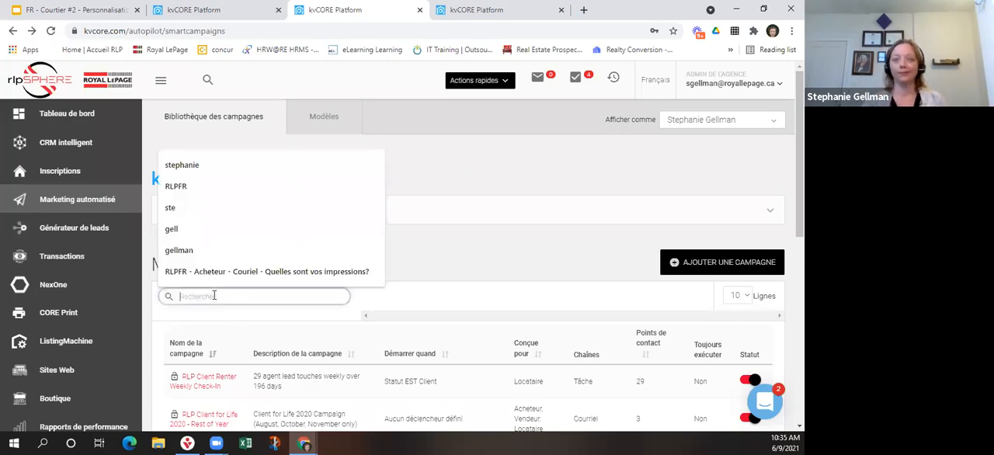
pyautogui.write('FR')
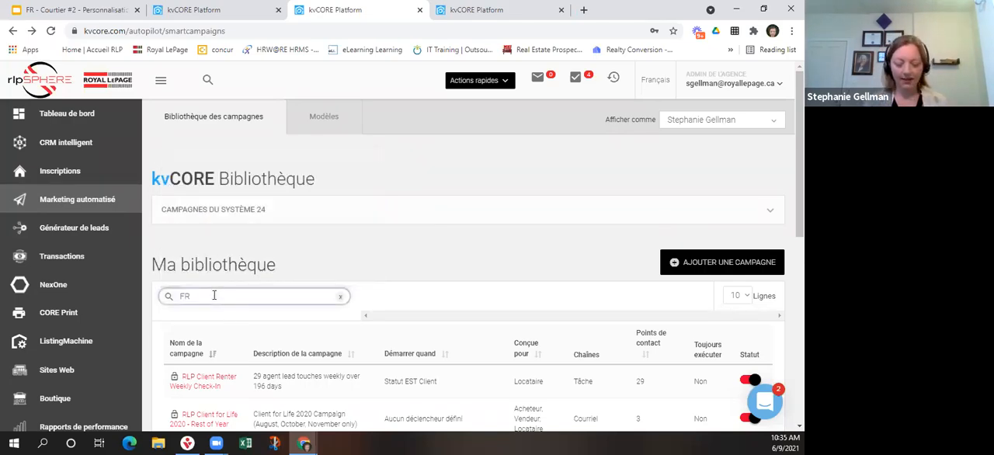
pyautogui.write(' - ach')
pyautogui.write('er')
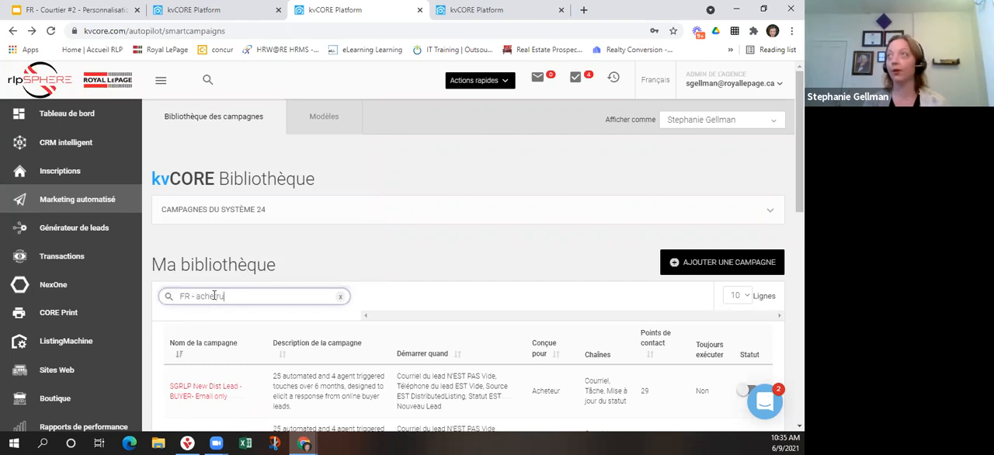
pyautogui.press('BackSpace')
pyautogui.write('ur')
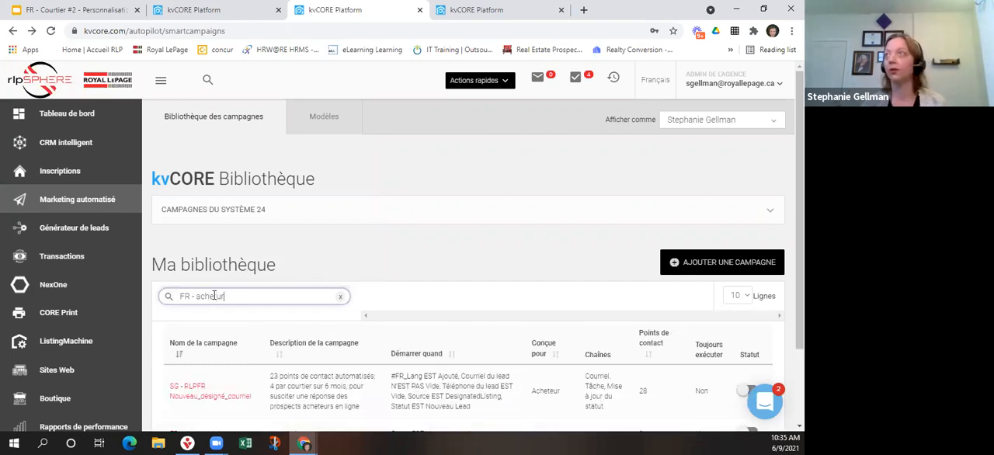
pyautogui.press('BackSpace')
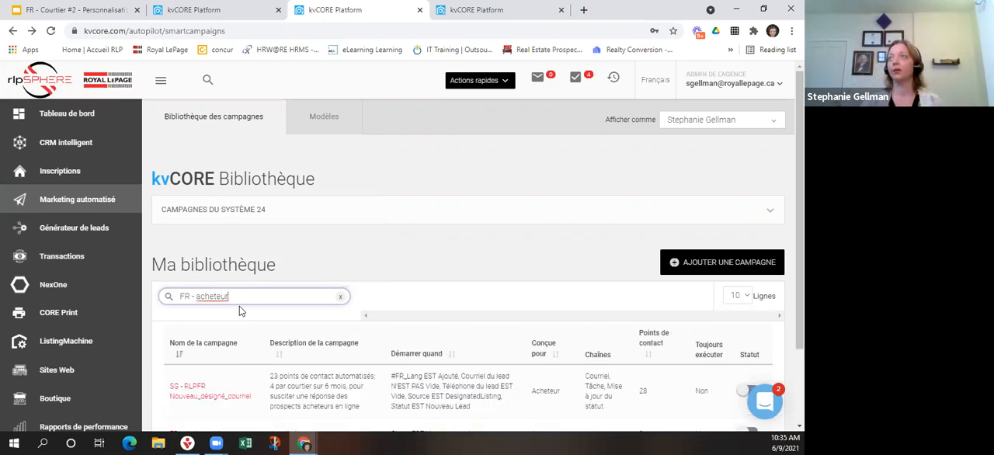
pyautogui.scroll(-2, 240, 310)
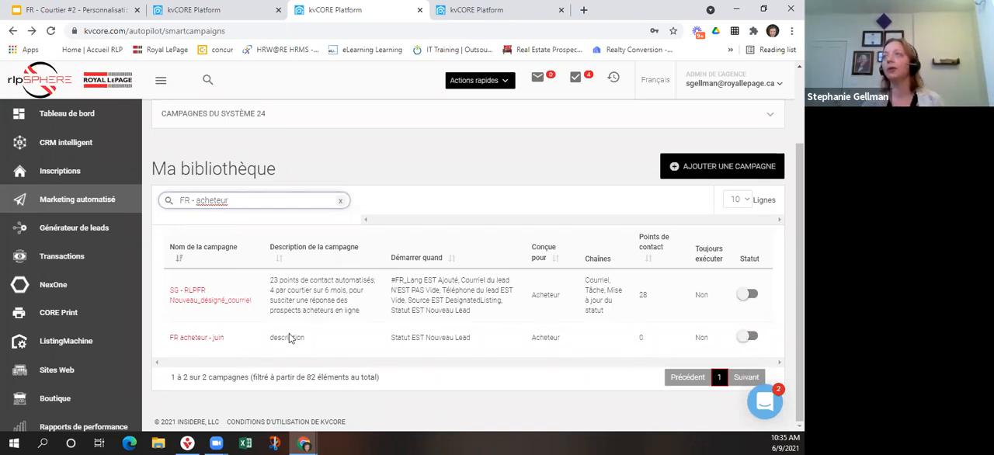
pyautogui.click(208, 341)
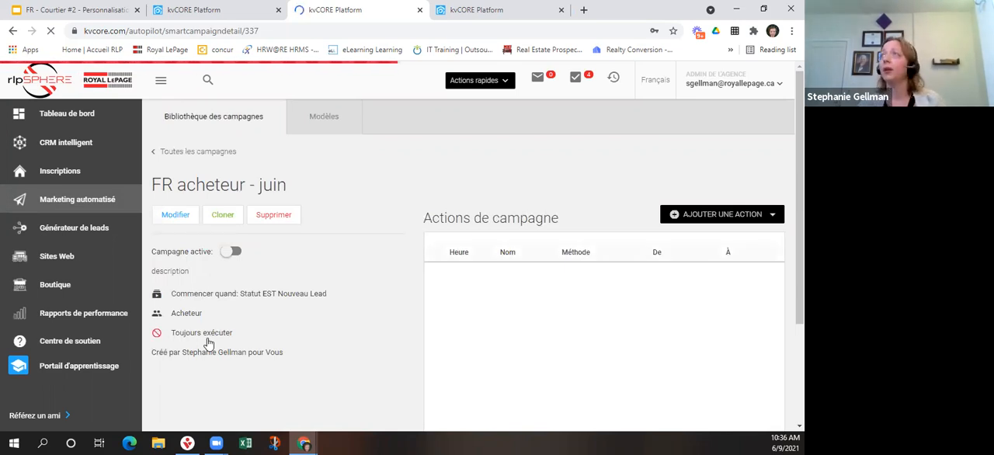
# Start a Courriel action named #1 for the campaign and select the template *RLPFR Client à Vie 2021 - 1er juillet.
pyautogui.click(693, 220)
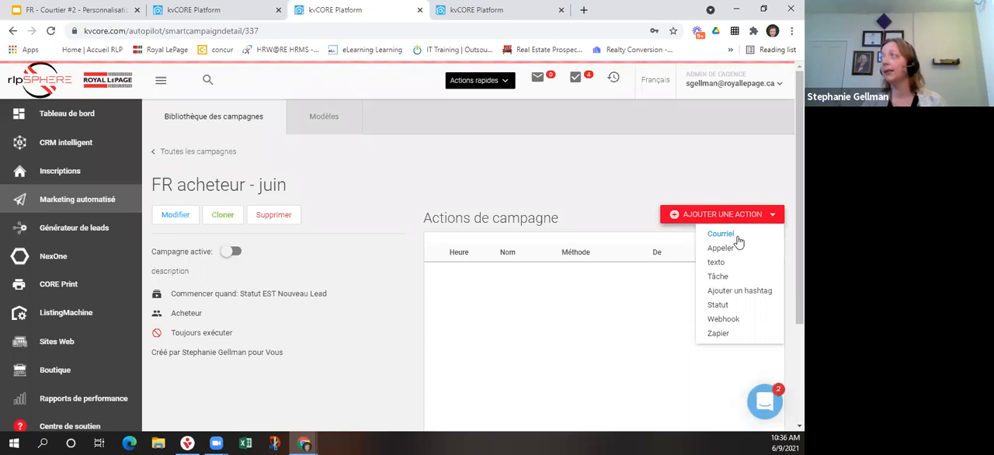
pyautogui.click(722, 234)
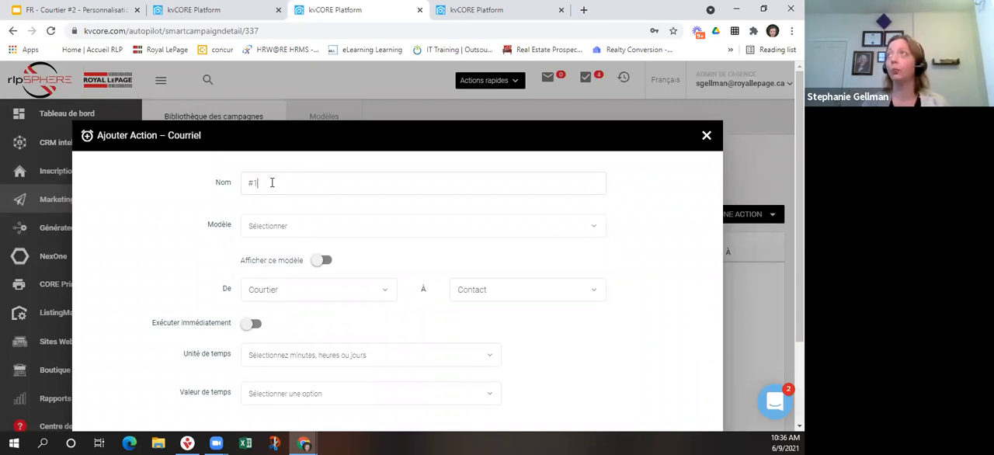
pyautogui.click(278, 233)
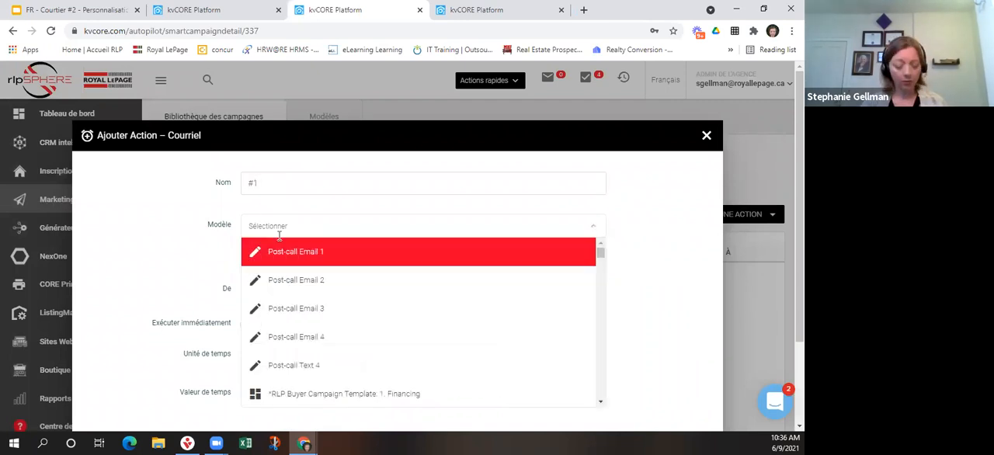
pyautogui.write('FR')
pyautogui.press('BackSpace')
pyautogui.press('BackSpace')
pyautogui.write('RLPFR')
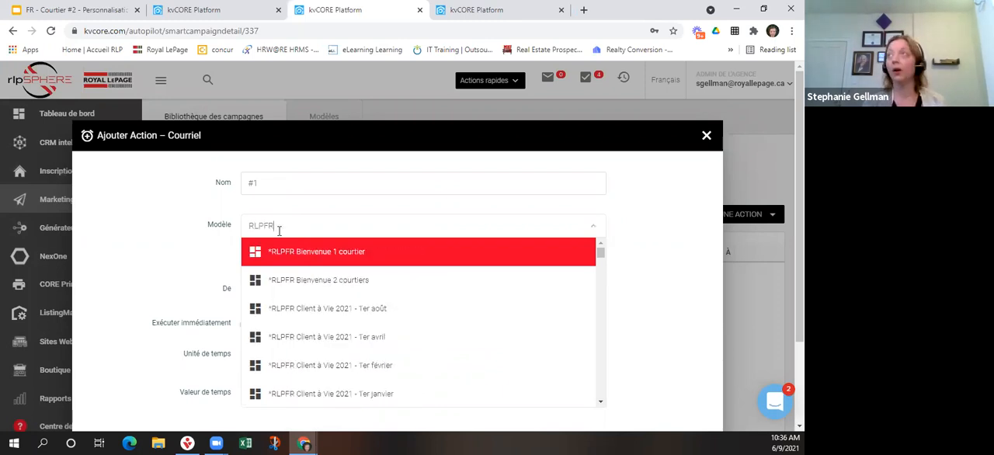
pyautogui.scroll(-1, 344, 349)
pyautogui.scroll(-2, 345, 348)
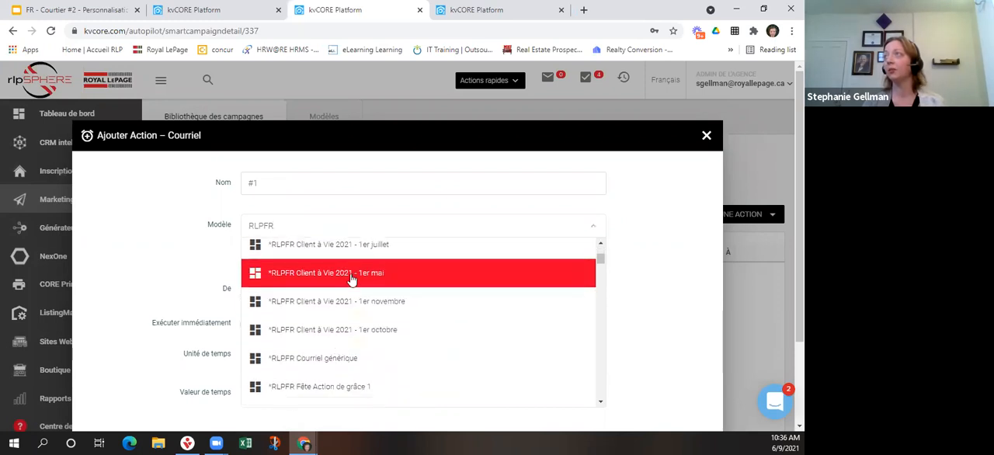
pyautogui.click(357, 245)
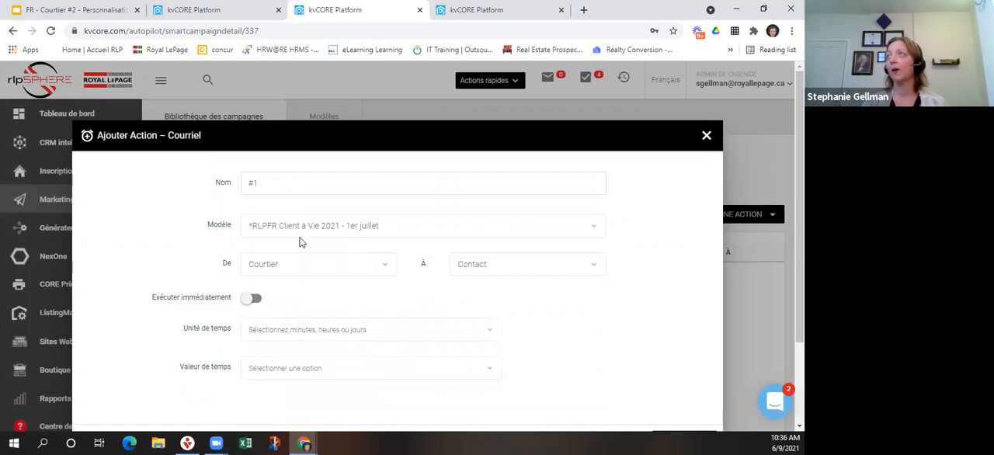
# Change the email action's template to RLPFR - Vendeur - Courriel - Quatre mois and preview its content.
pyautogui.click(304, 225)
pyautogui.scroll(-5, 334, 374)
pyautogui.scroll(-5, 334, 373)
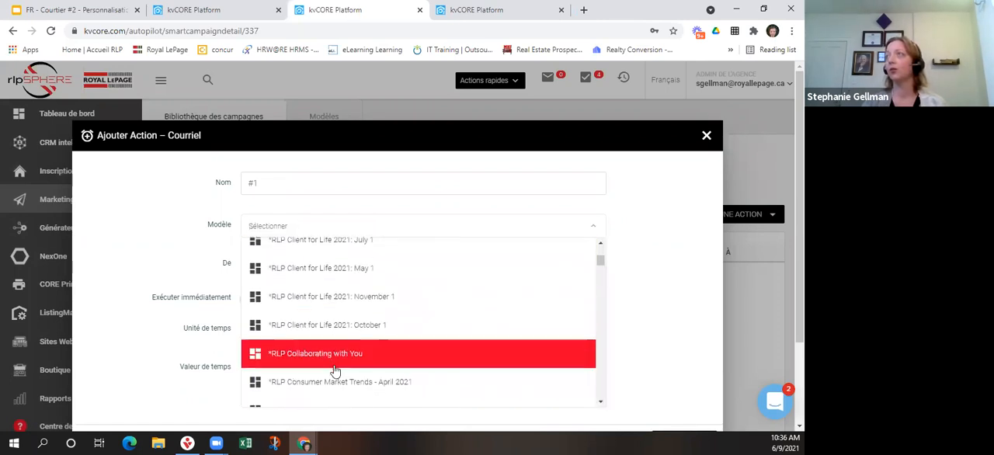
pyautogui.write('RL')
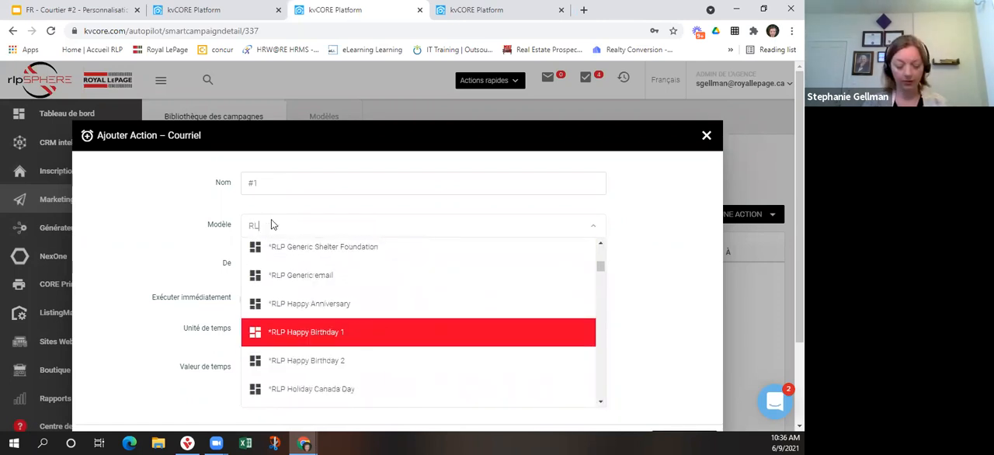
pyautogui.write('PFR')
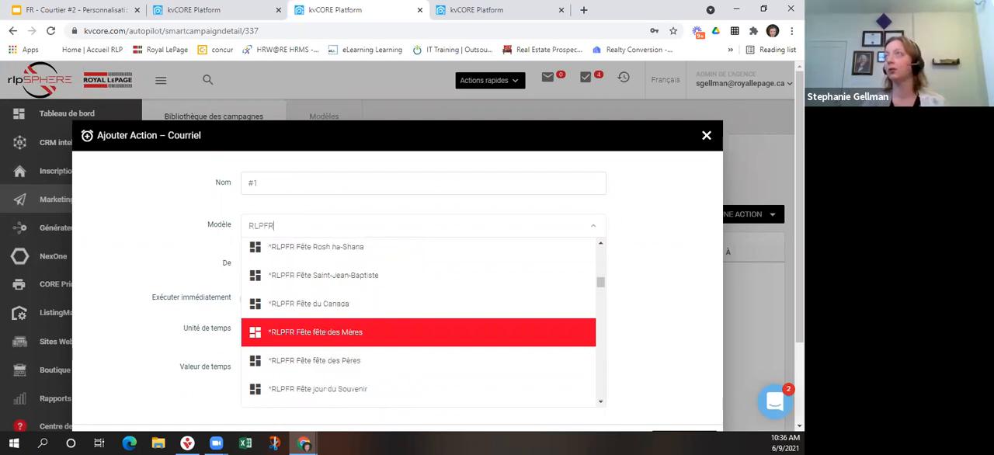
pyautogui.scroll(-5, 334, 329)
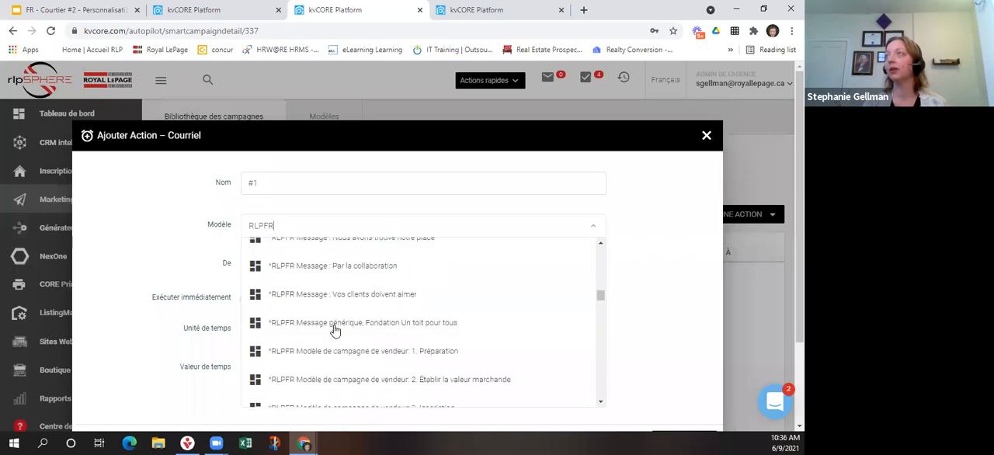
pyautogui.scroll(-10, 334, 329)
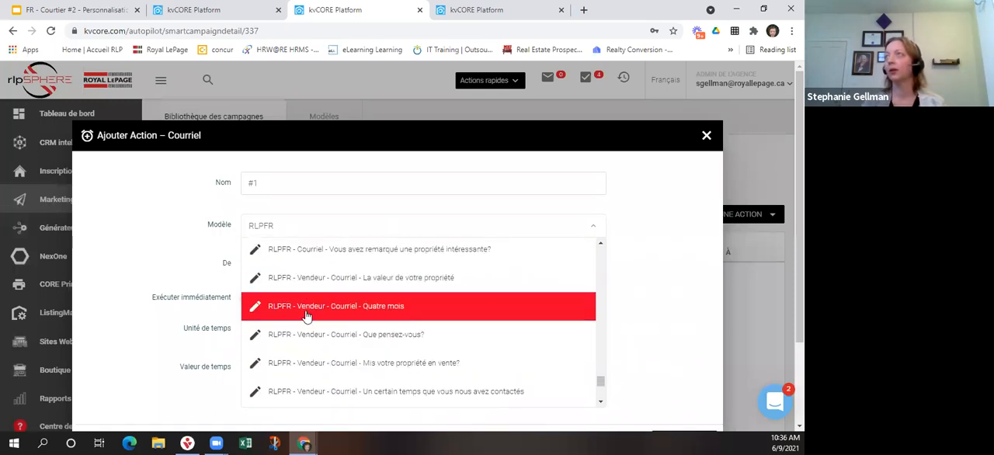
pyautogui.click(306, 310)
pyautogui.click(324, 260)
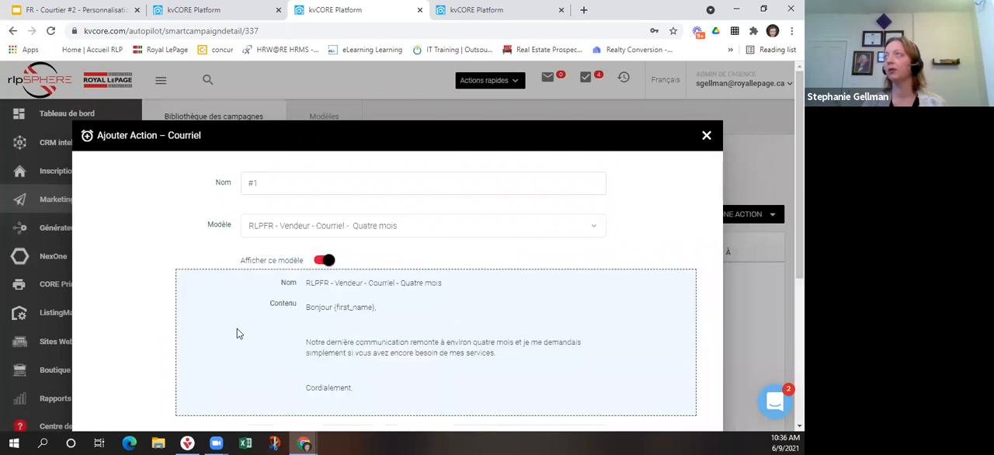
pyautogui.click(320, 261)
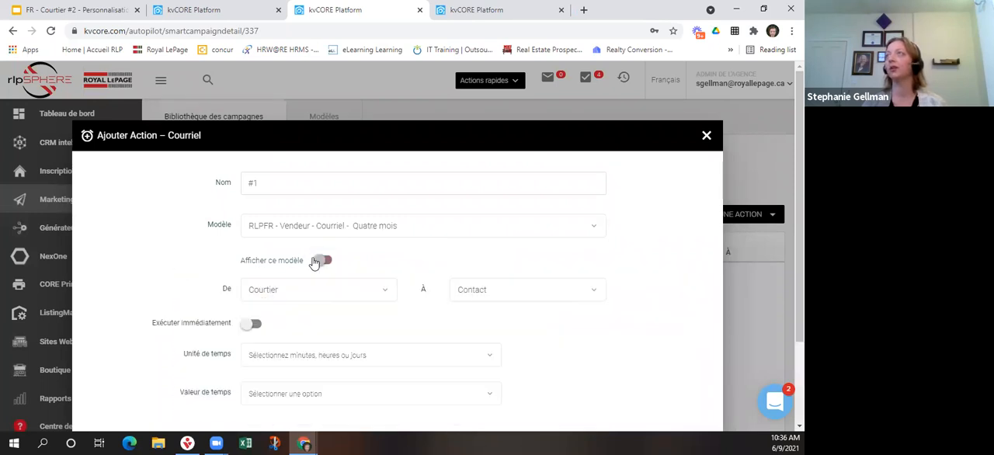
# Schedule the email action to run after 6 Heures instead of immediately and add it to the campaign.
pyautogui.scroll(-2, 311, 256)
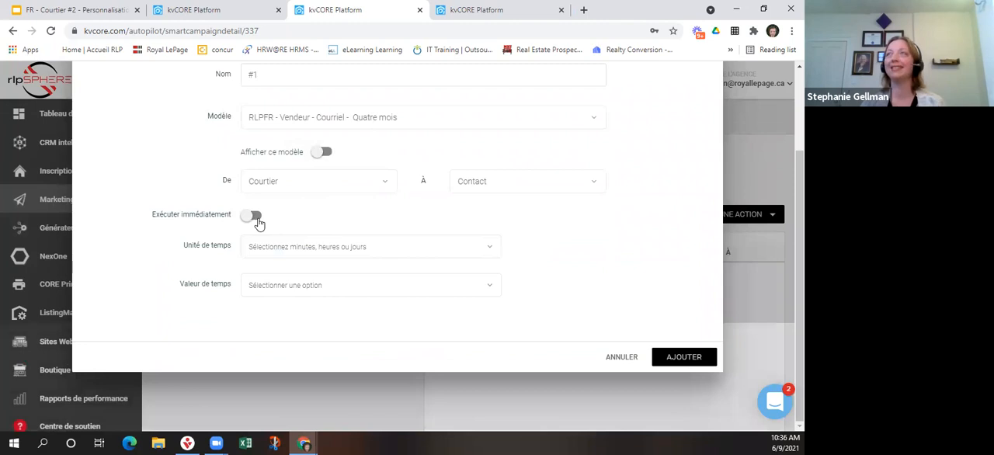
pyautogui.click(256, 217)
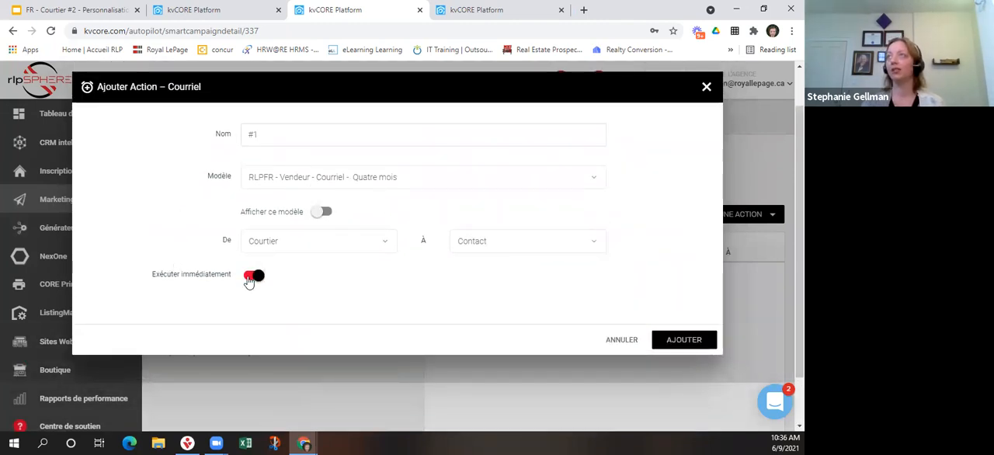
pyautogui.click(253, 277)
pyautogui.click(275, 307)
pyautogui.press('Down')
pyautogui.press('Return')
pyautogui.click(313, 346)
pyautogui.click(266, 285)
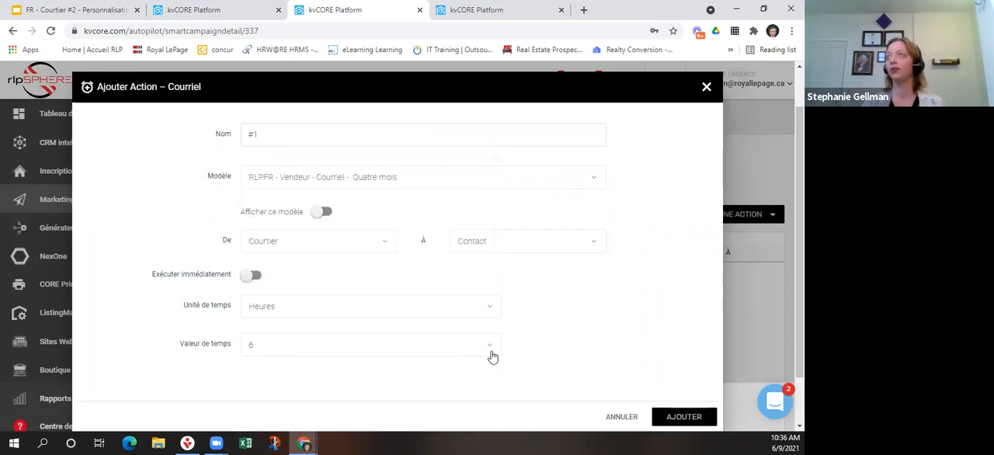
pyautogui.click(684, 417)
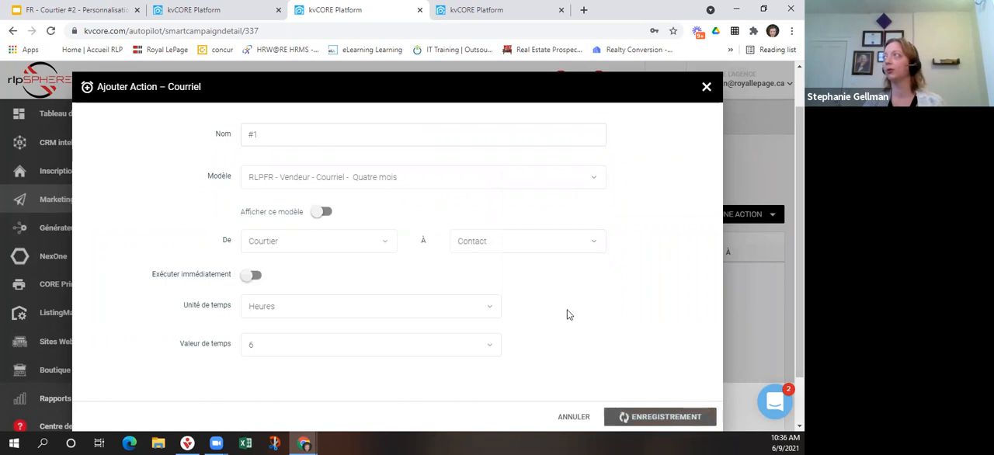
# Start a Texto action named #2 with the template RLPFR - Vendeur - Texto ACM and display the template's content.
pyautogui.click(687, 218)
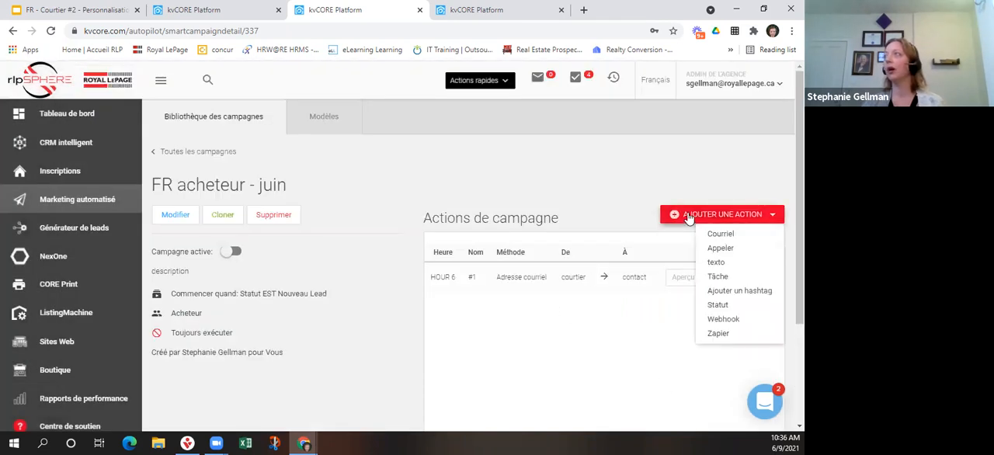
pyautogui.click(714, 264)
pyautogui.click(273, 184)
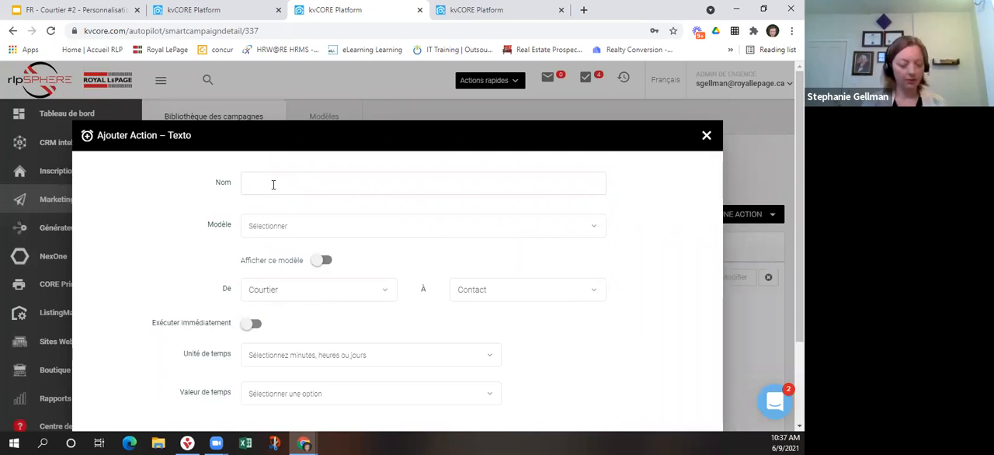
pyautogui.click(281, 228)
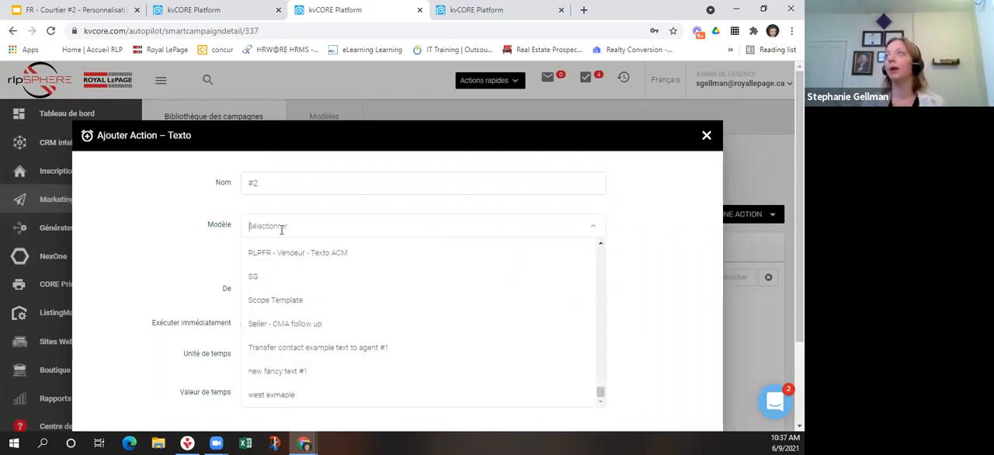
pyautogui.click(319, 259)
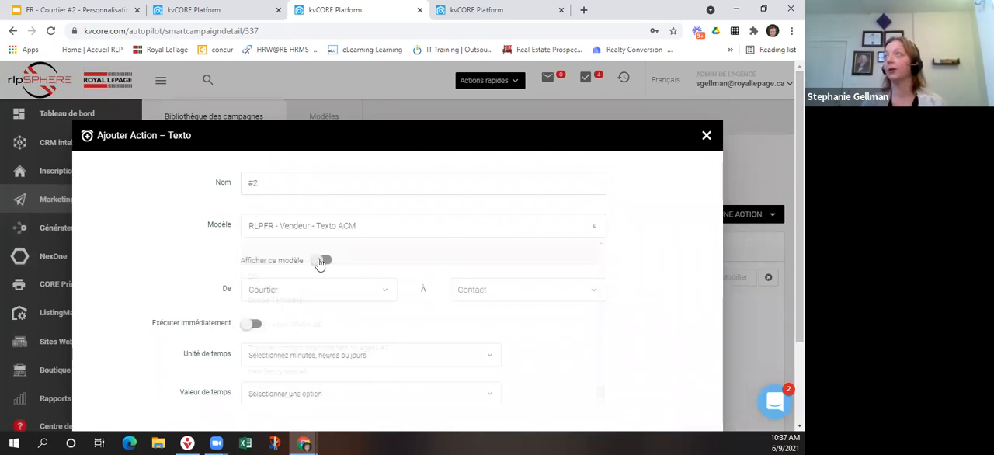
pyautogui.click(324, 260)
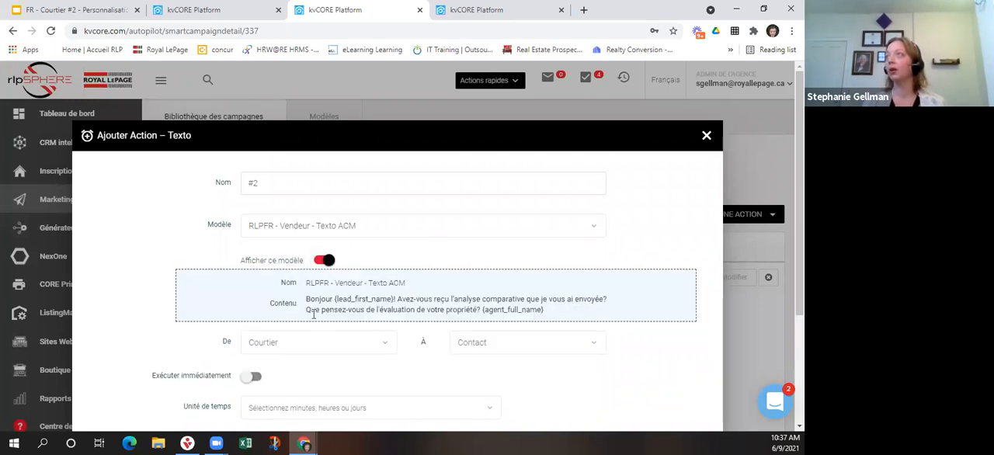
pyautogui.scroll(-3, 159, 318)
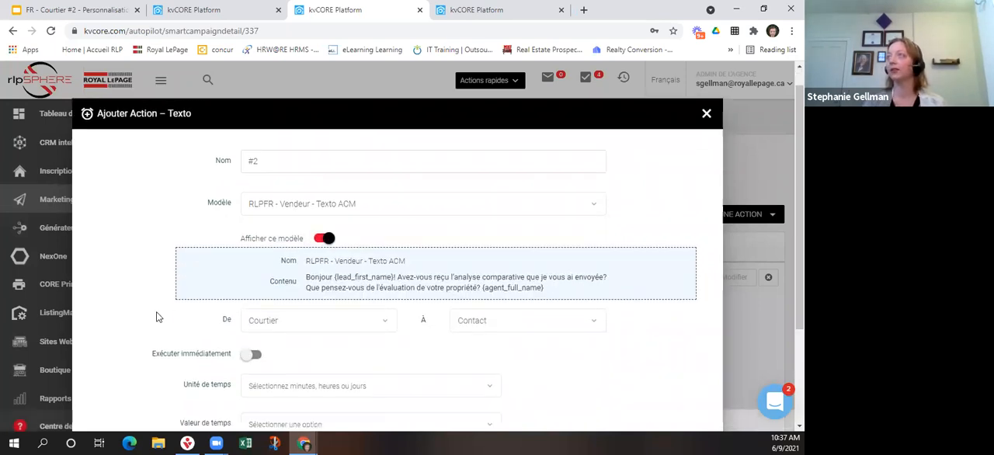
# Set the text action's delay to 3 Jours and add it to the campaign.
pyautogui.click(269, 247)
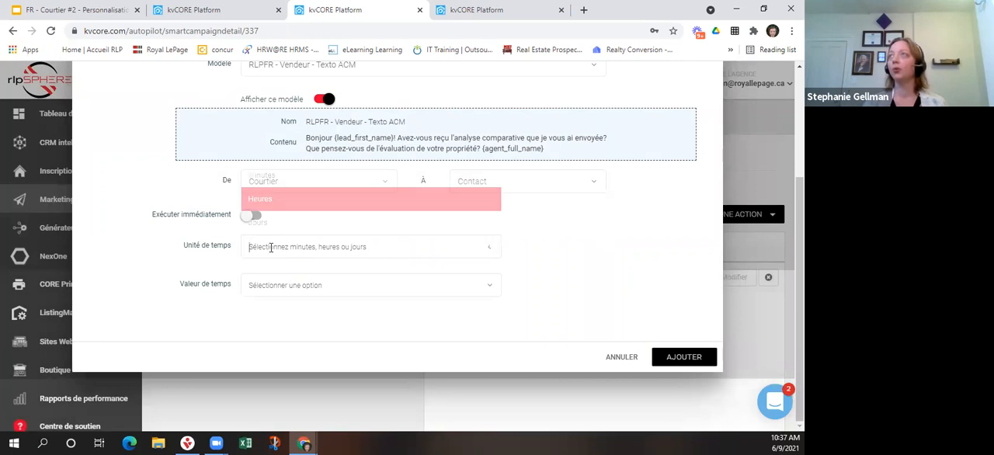
pyautogui.click(266, 223)
pyautogui.click(277, 285)
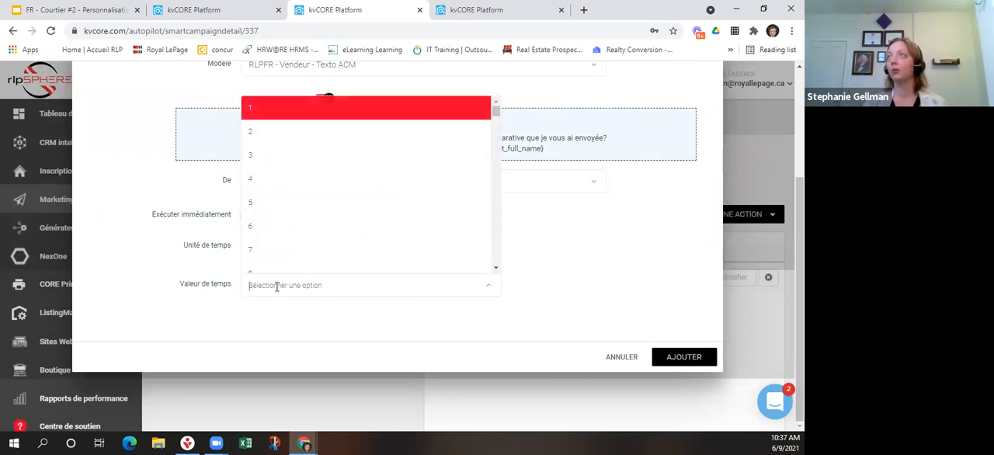
pyautogui.click(257, 155)
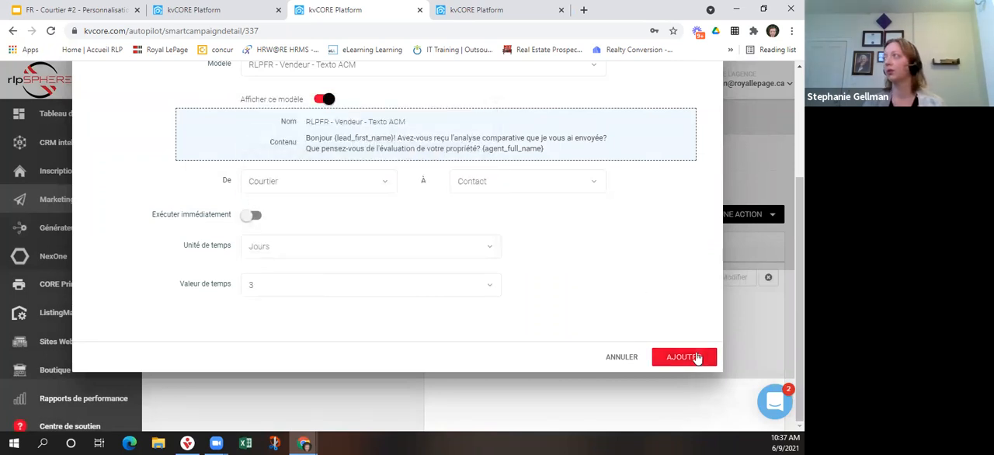
pyautogui.click(694, 357)
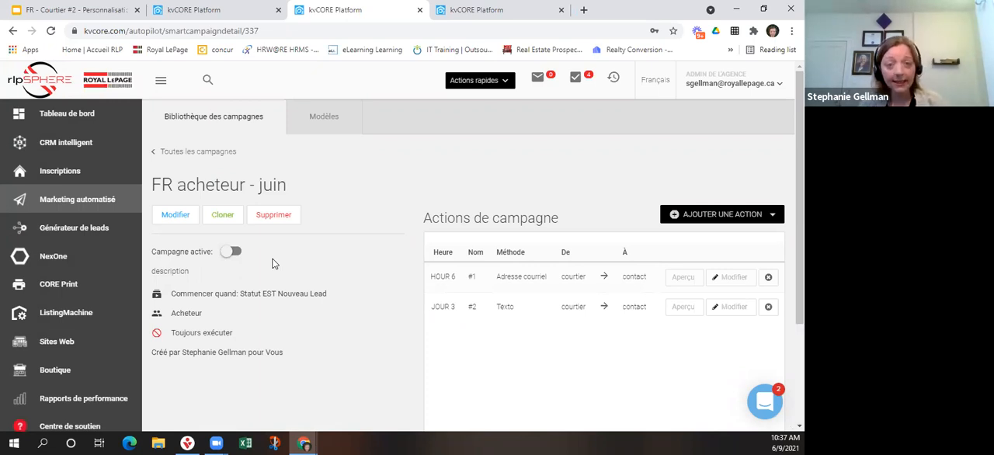
# Activate the FR acheteur - juin campaign and return to the list of all campaigns.
pyautogui.click(233, 253)
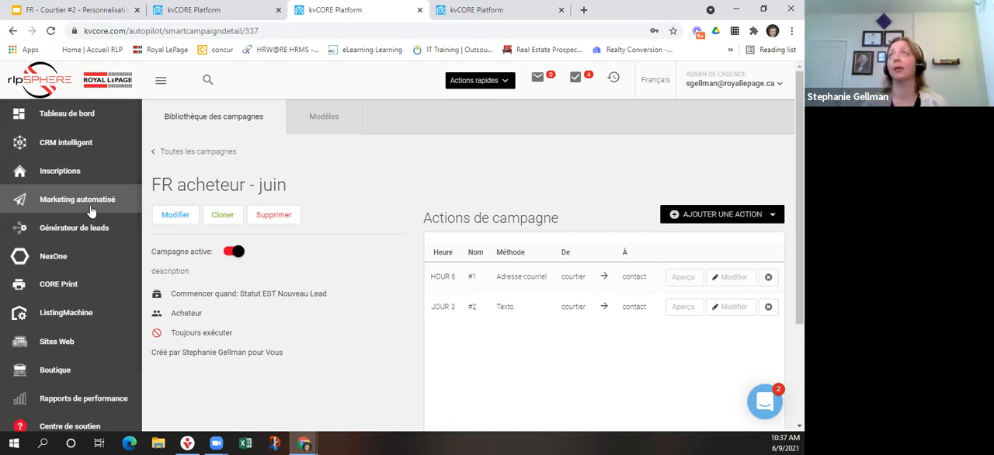
pyautogui.click(219, 152)
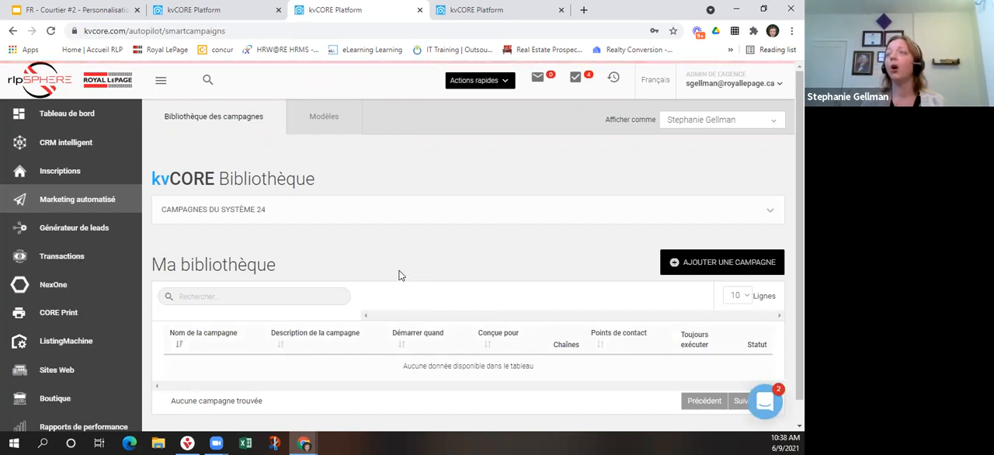
# Search Ma bibliothèque for "RLPFR", open SG - RLPFR Nouveau_désigné_courriel and preview its immediate email action.
pyautogui.click(205, 295)
pyautogui.write('RLPFR')
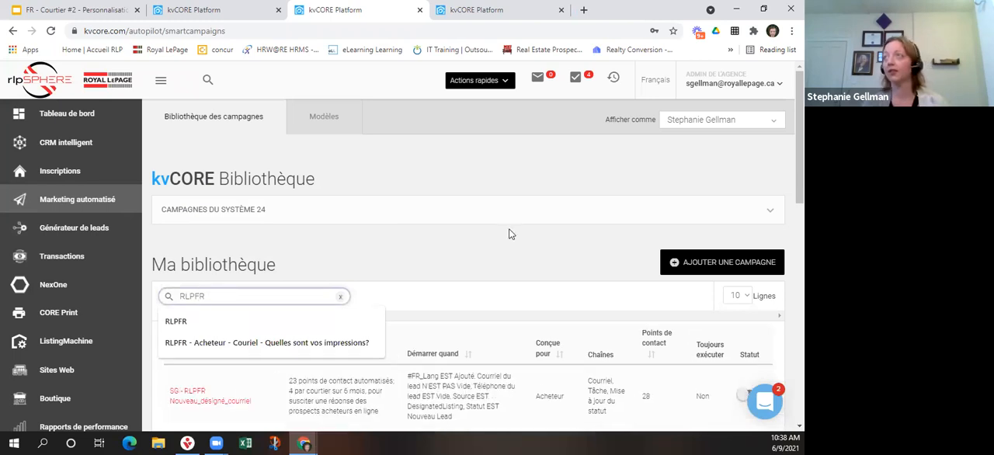
pyautogui.scroll(-3, 424, 257)
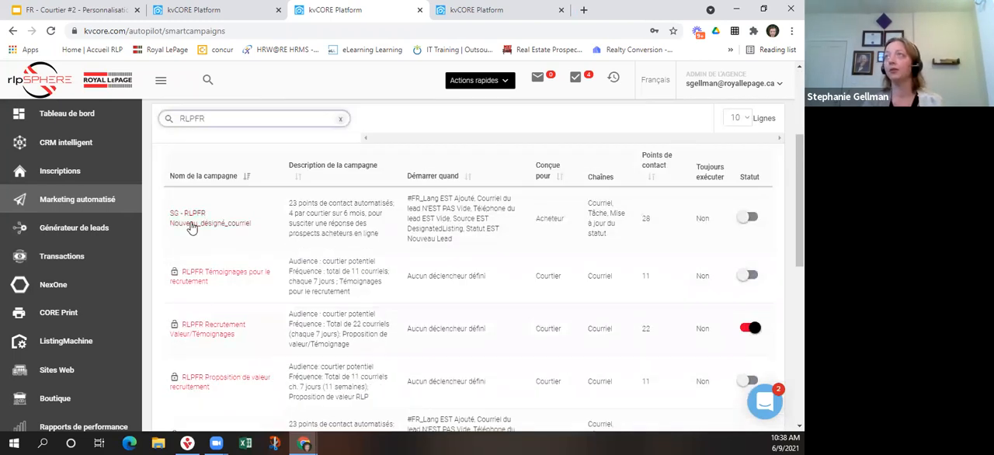
pyautogui.click(192, 226)
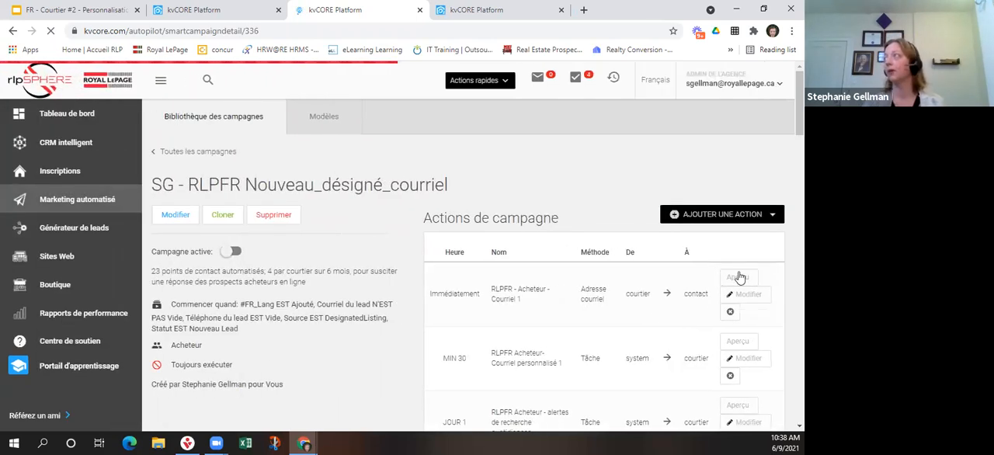
pyautogui.click(736, 277)
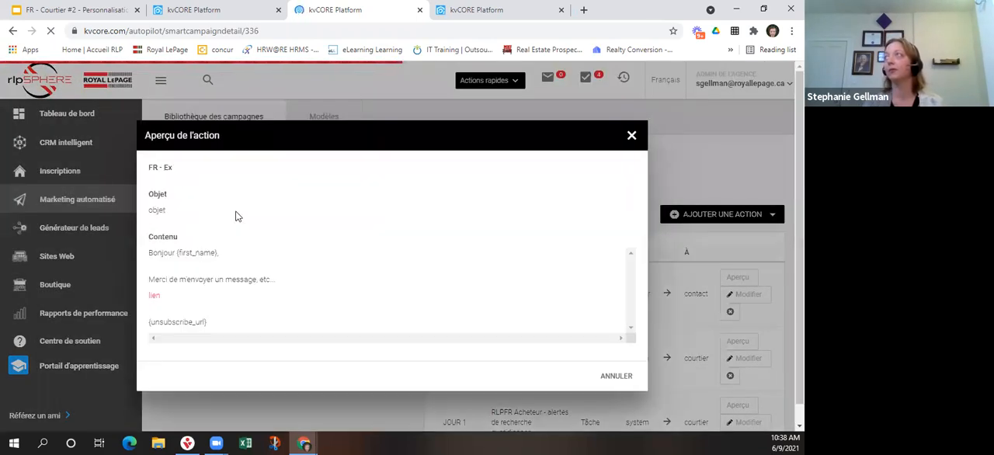
pyautogui.click(631, 135)
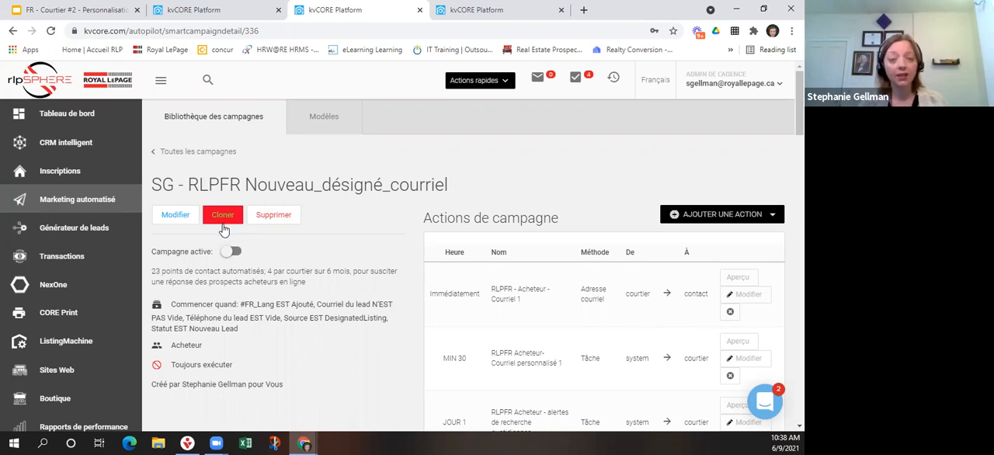
# Review the Modèles page and the template types that can be added, and return to the campaign library.
pyautogui.click(325, 116)
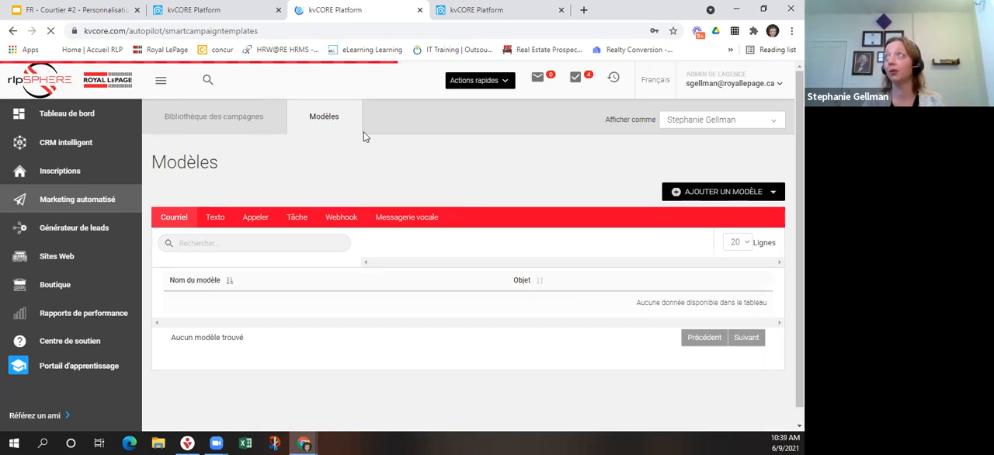
pyautogui.click(713, 195)
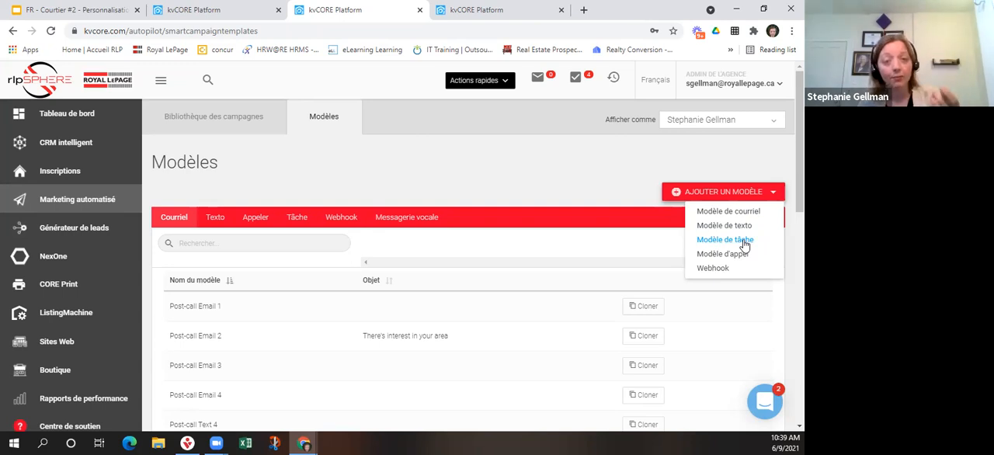
pyautogui.click(508, 157)
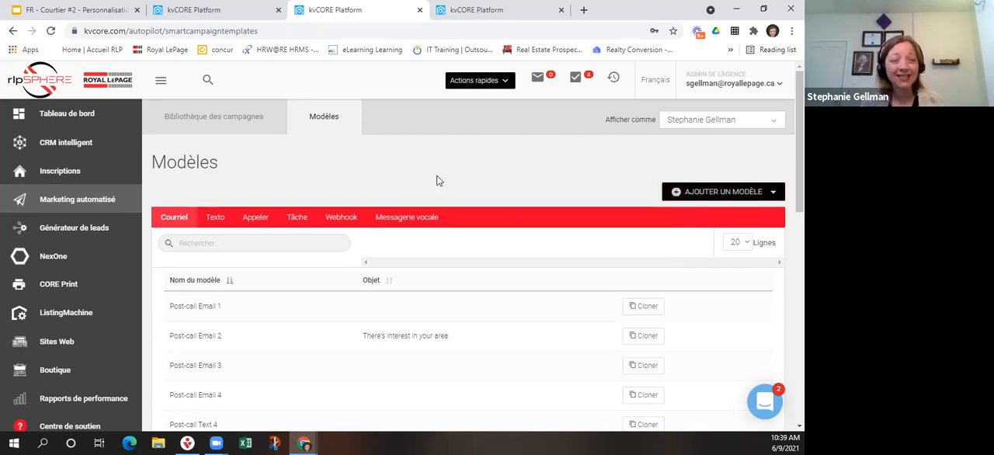
pyautogui.click(248, 121)
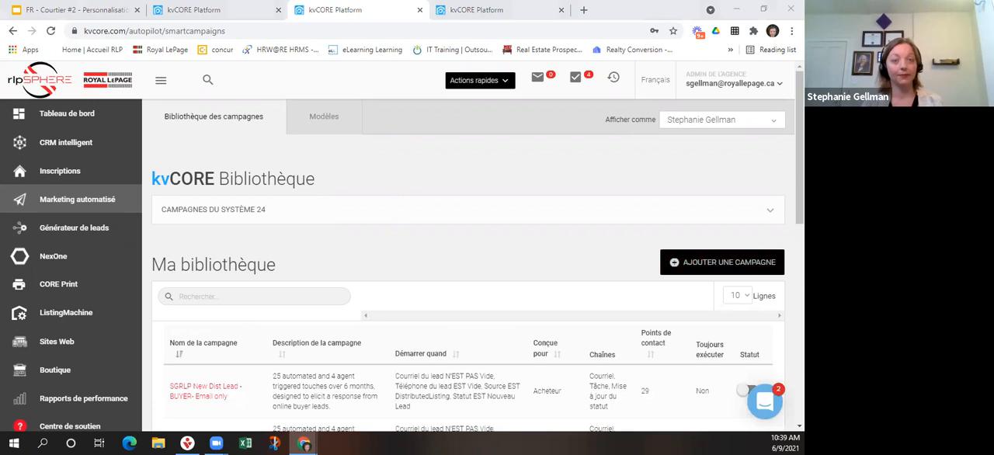
# Switch to the Google Slides presentation and advance to the Prochaines étapes slide.
pyautogui.click(98, 11)
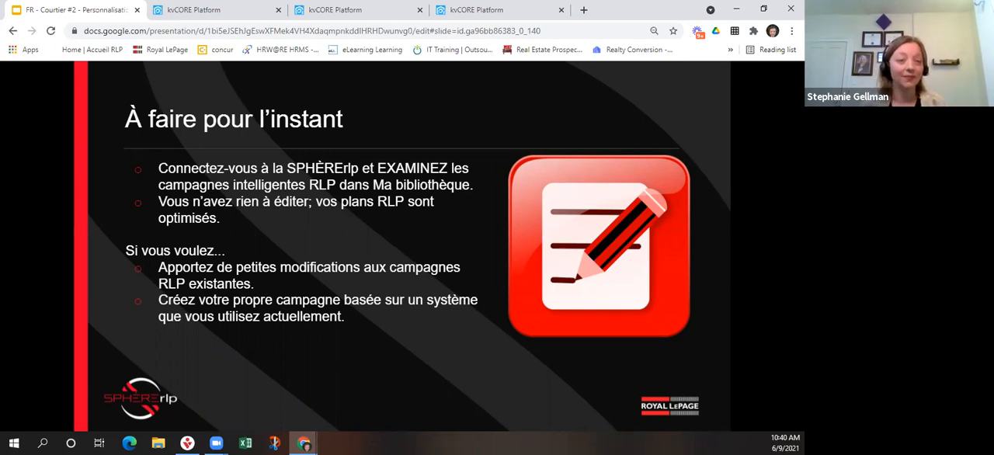
pyautogui.press('Right')
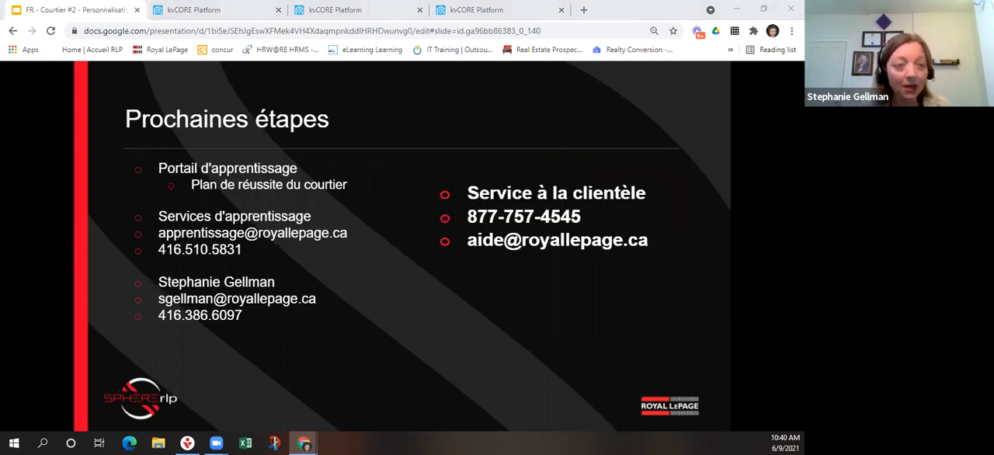